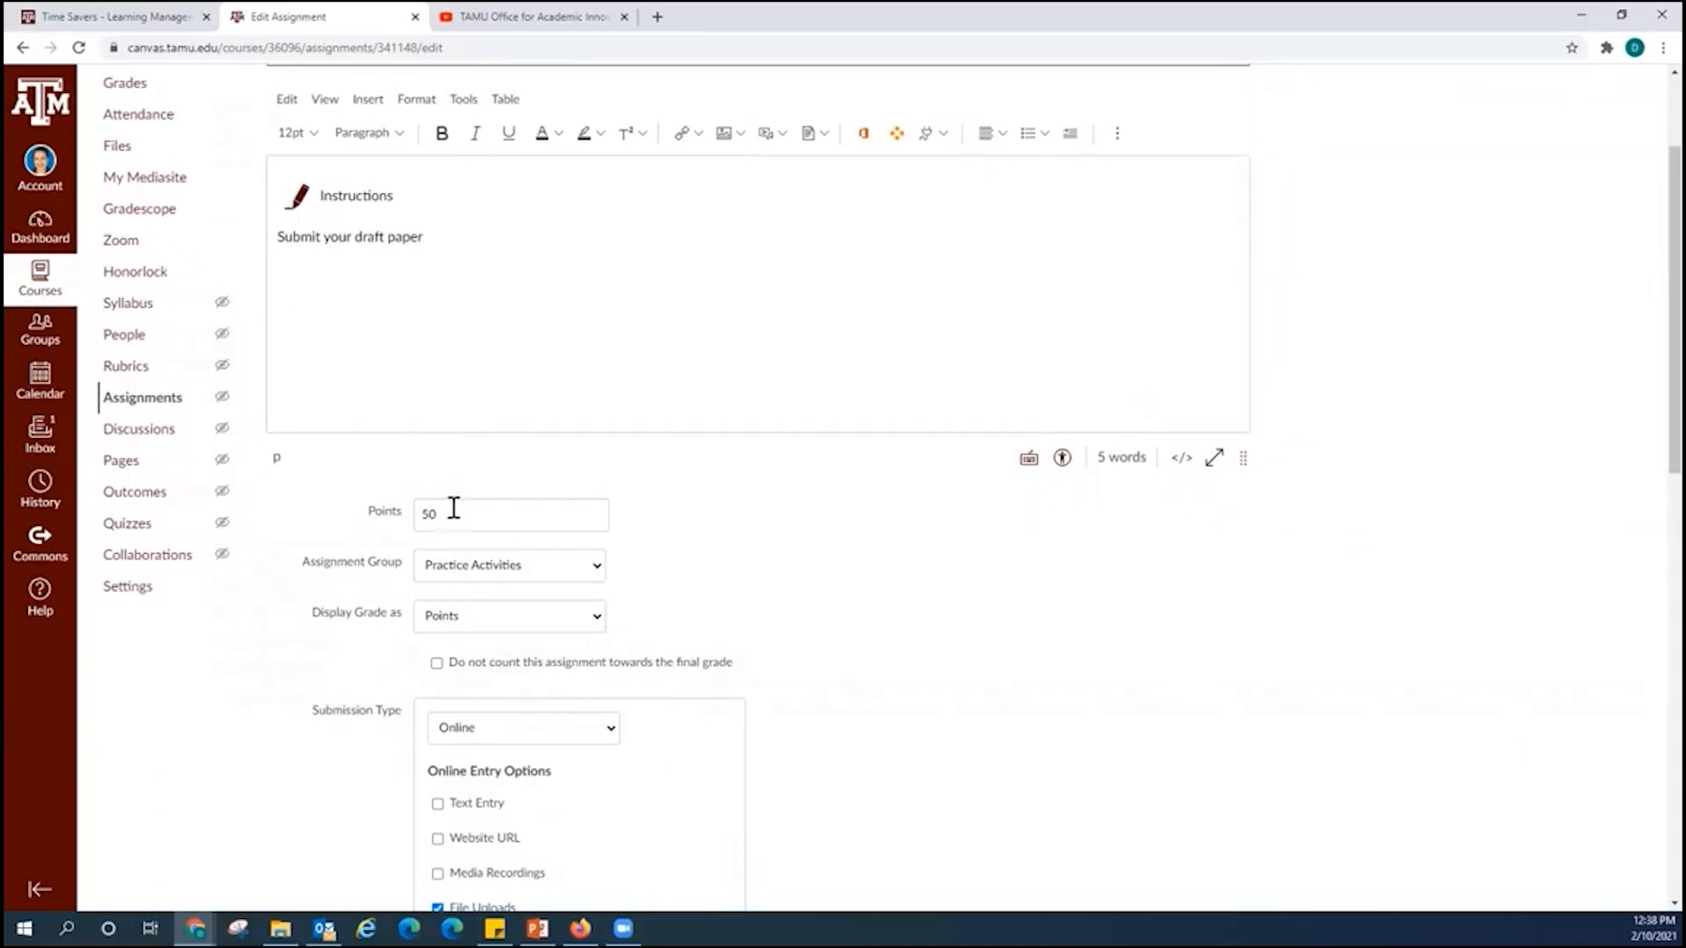
# - Review the Draft Submission assignment's points, submission, plagiarism, group and assign settings, and leave the editor without saving
pyautogui.scroll(-2, 453, 506)
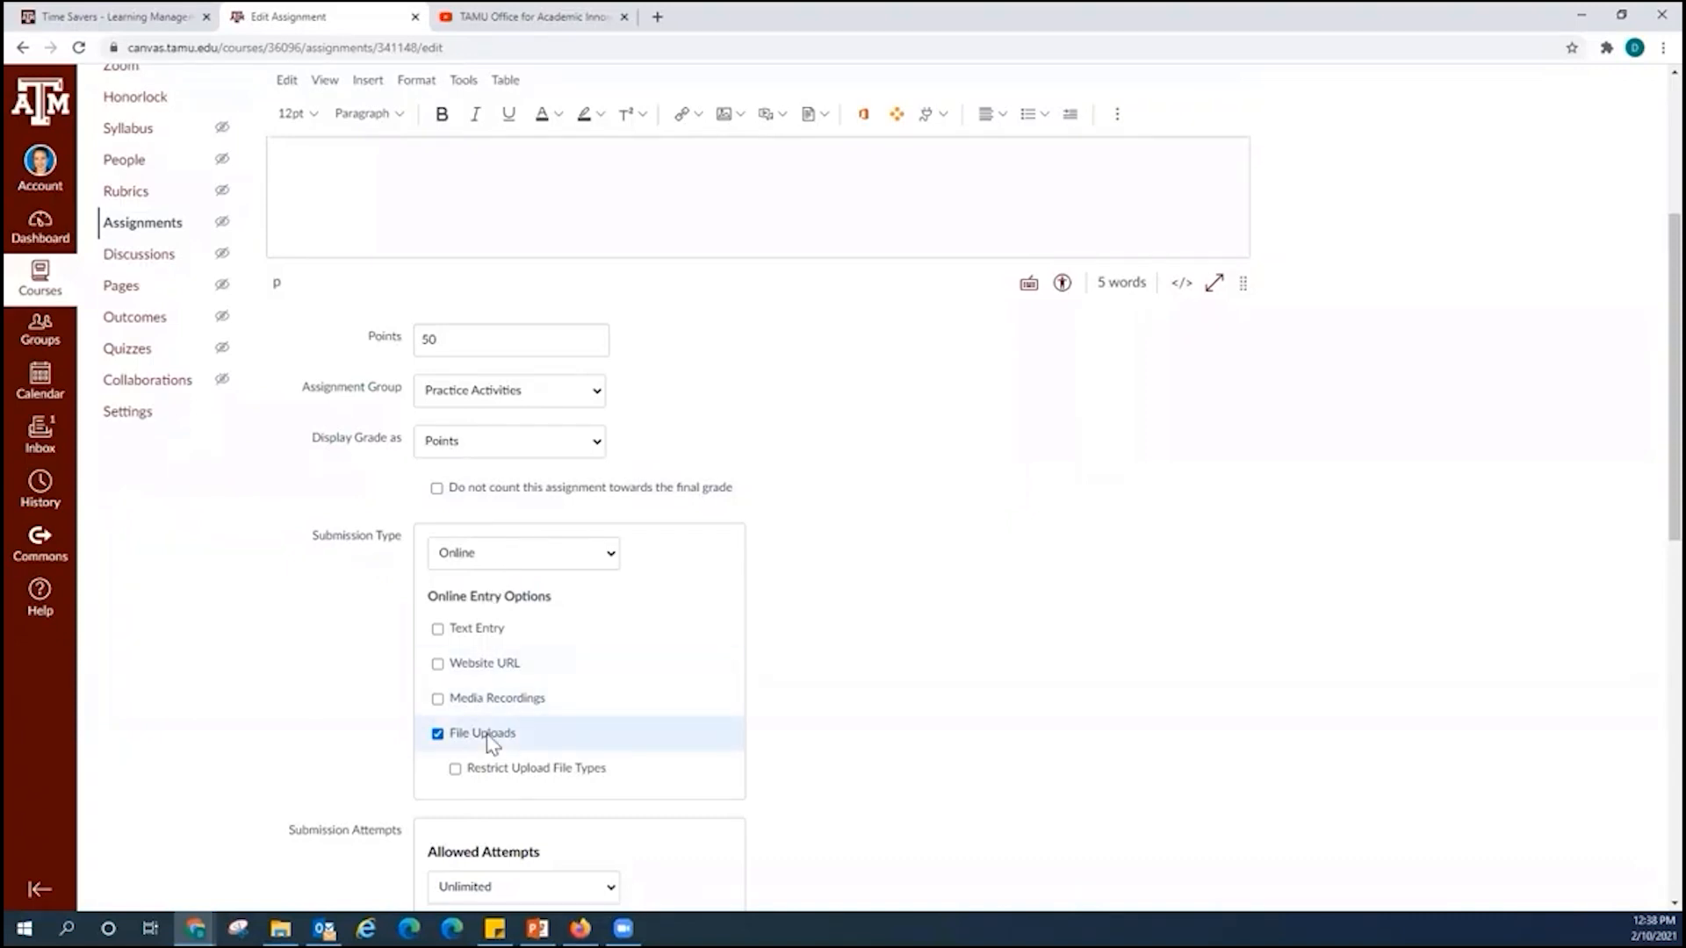
pyautogui.scroll(-4, 881, 703)
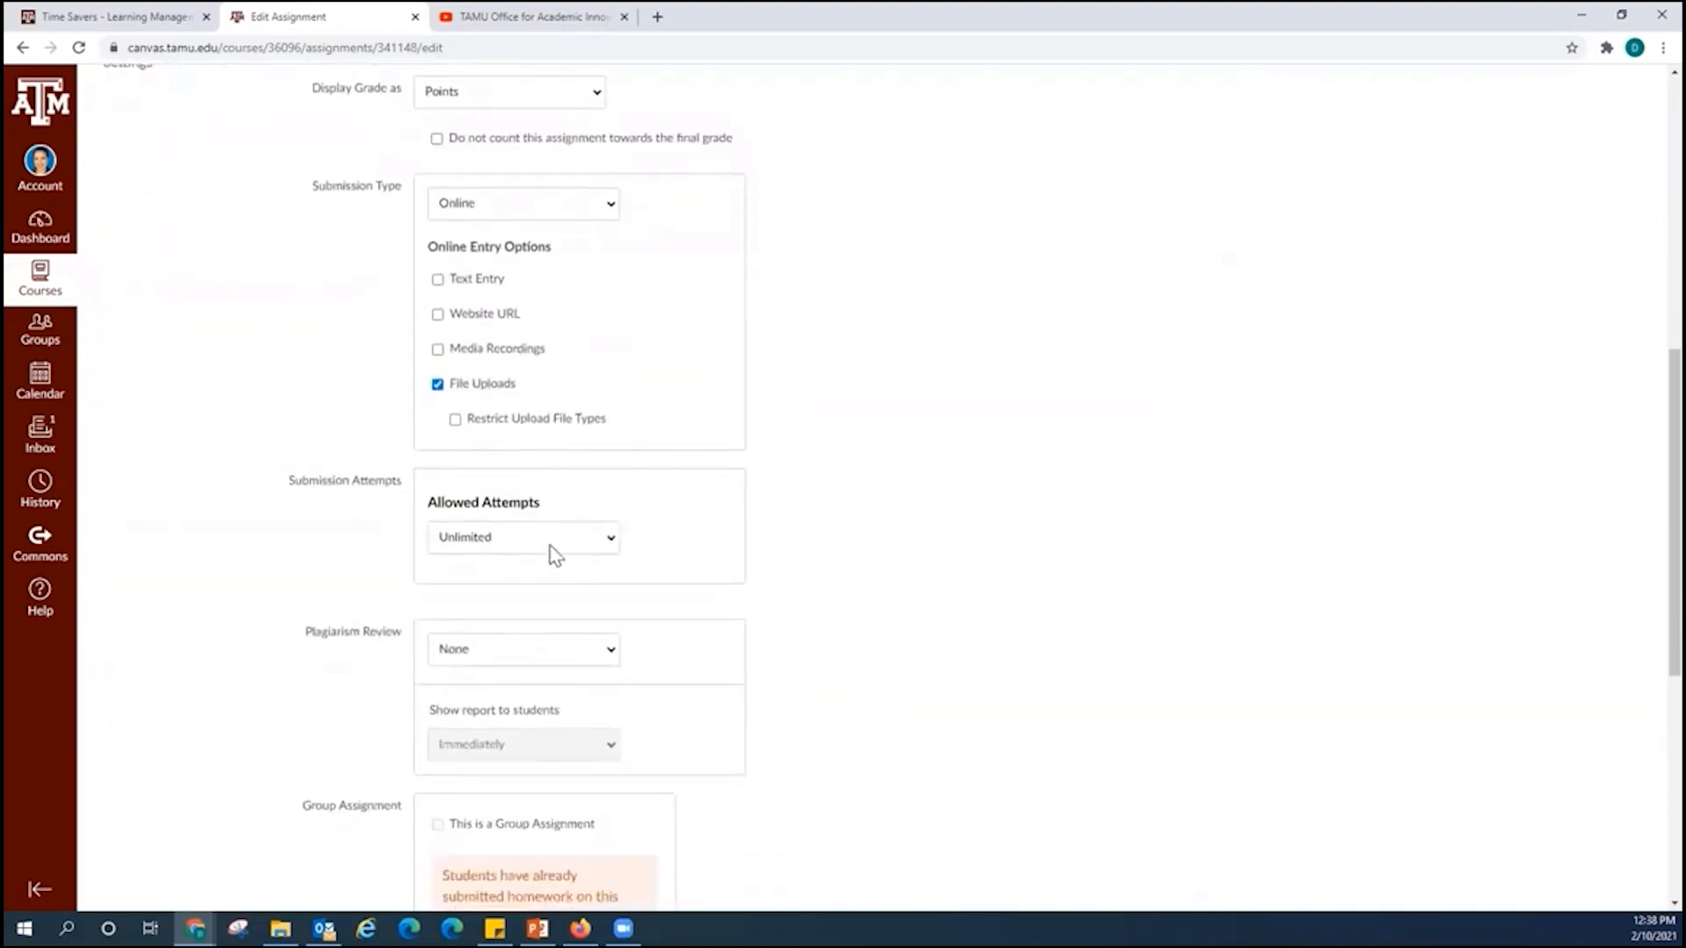
pyautogui.scroll(-2, 556, 555)
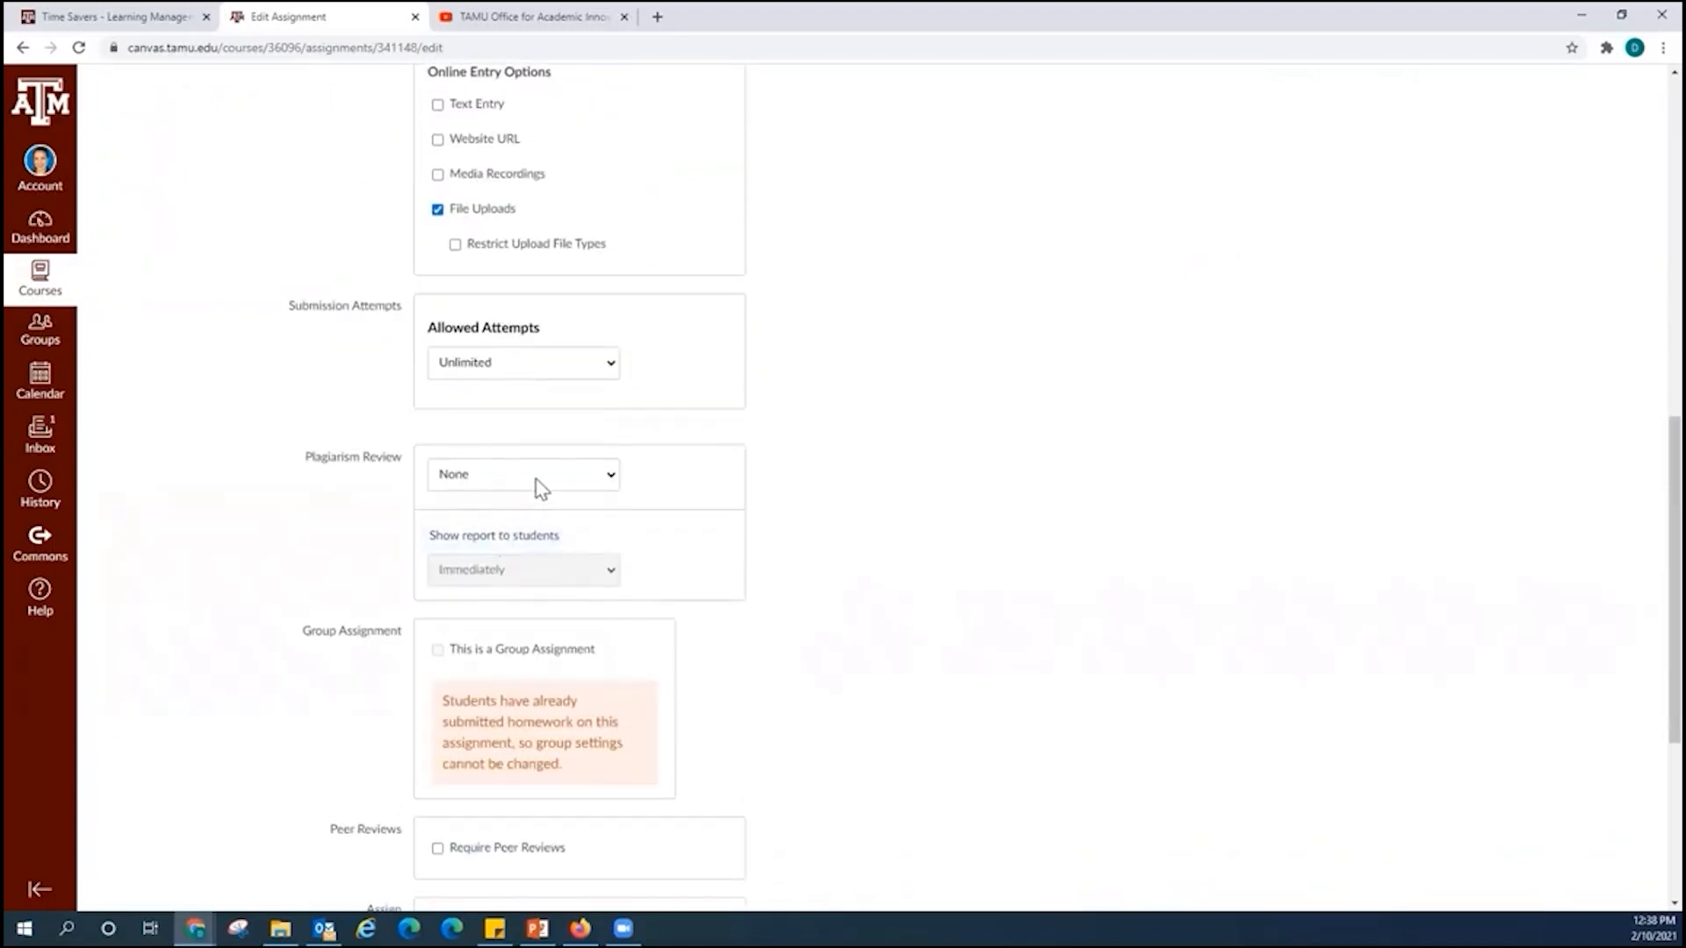
pyautogui.scroll(-2, 539, 485)
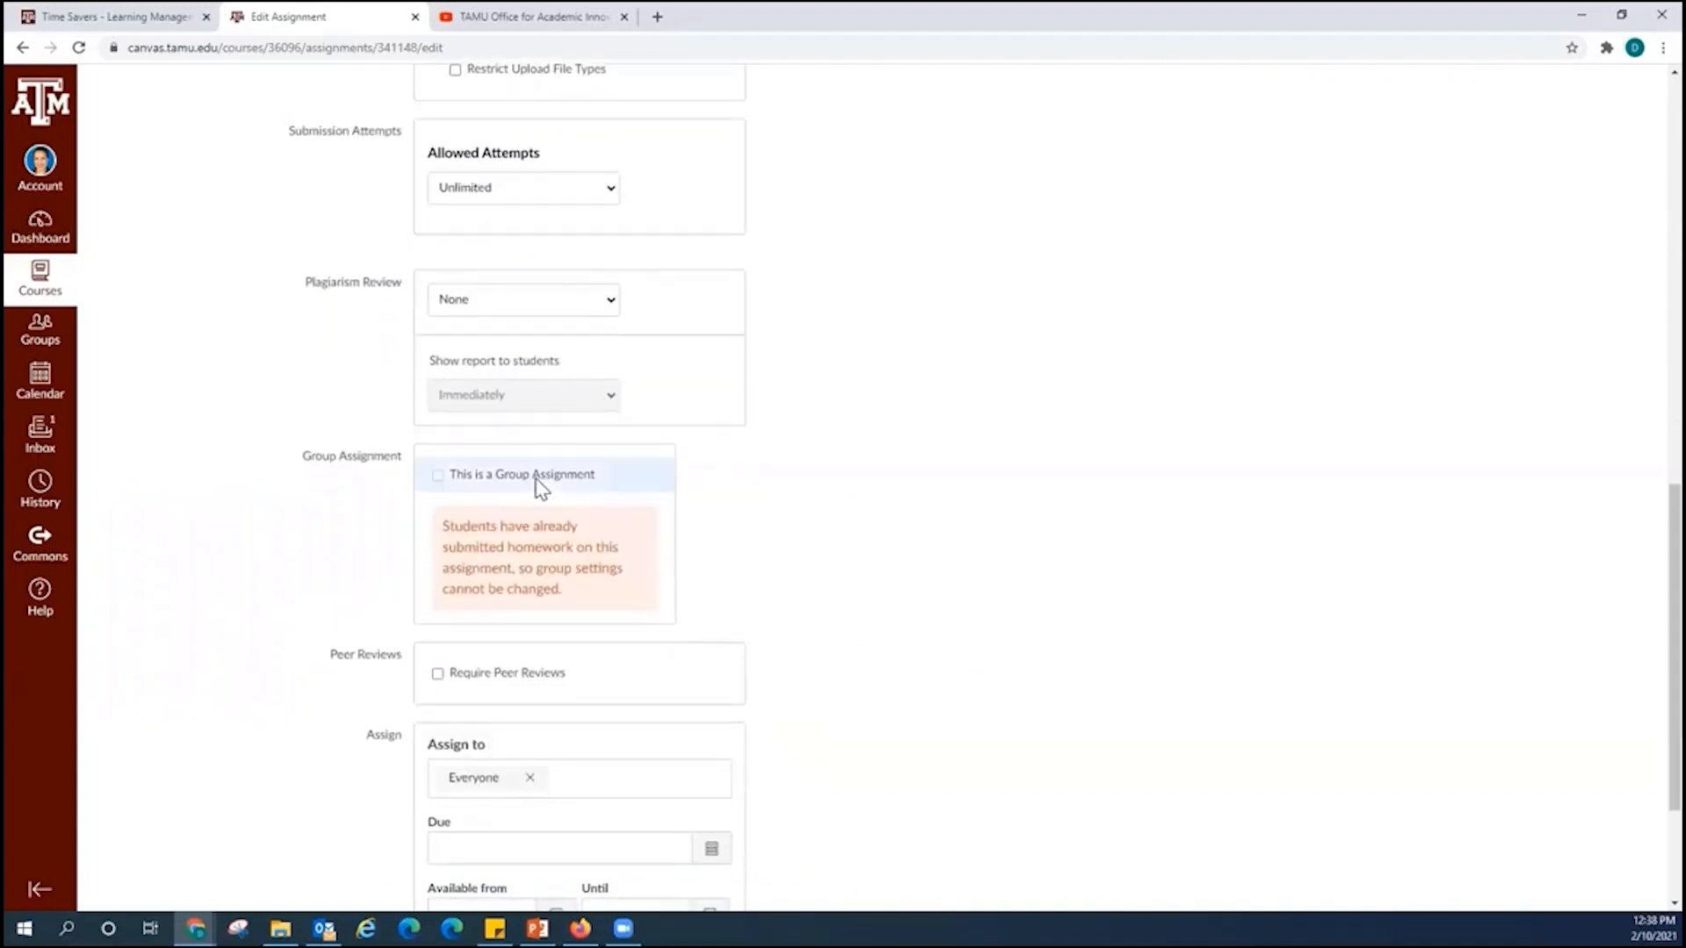
pyautogui.scroll(-2, 538, 482)
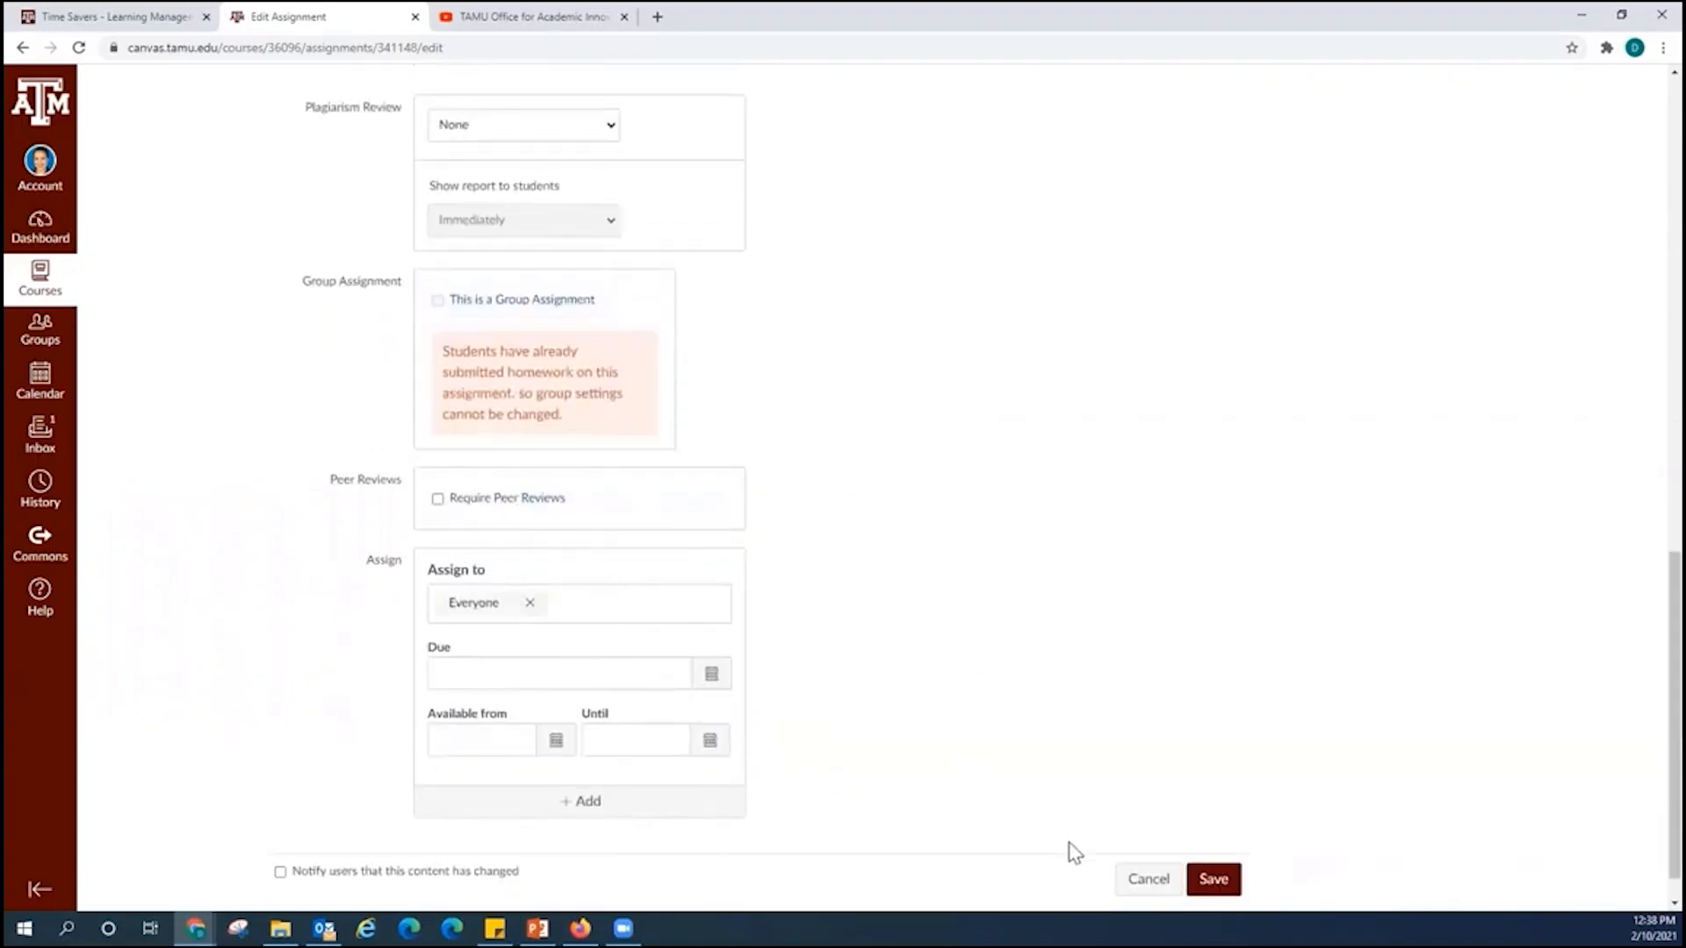
pyautogui.click(1146, 880)
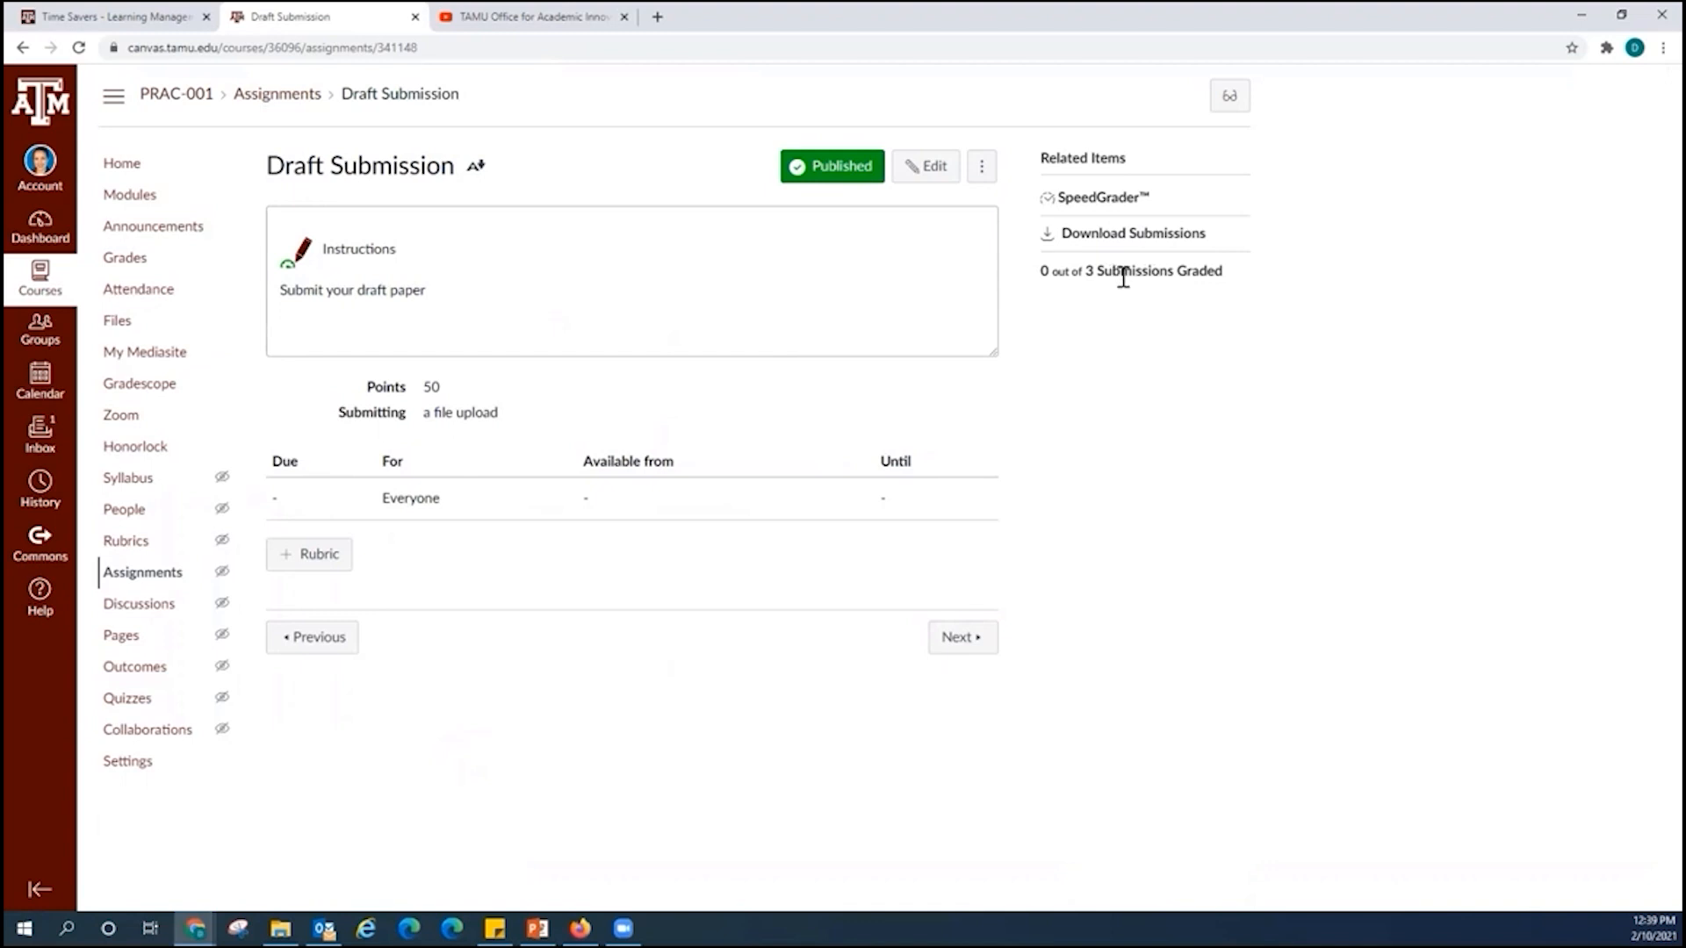
# - Open Draft Submission in SpeedGrader and look through the first student's submitted paper
pyautogui.click(1110, 203)
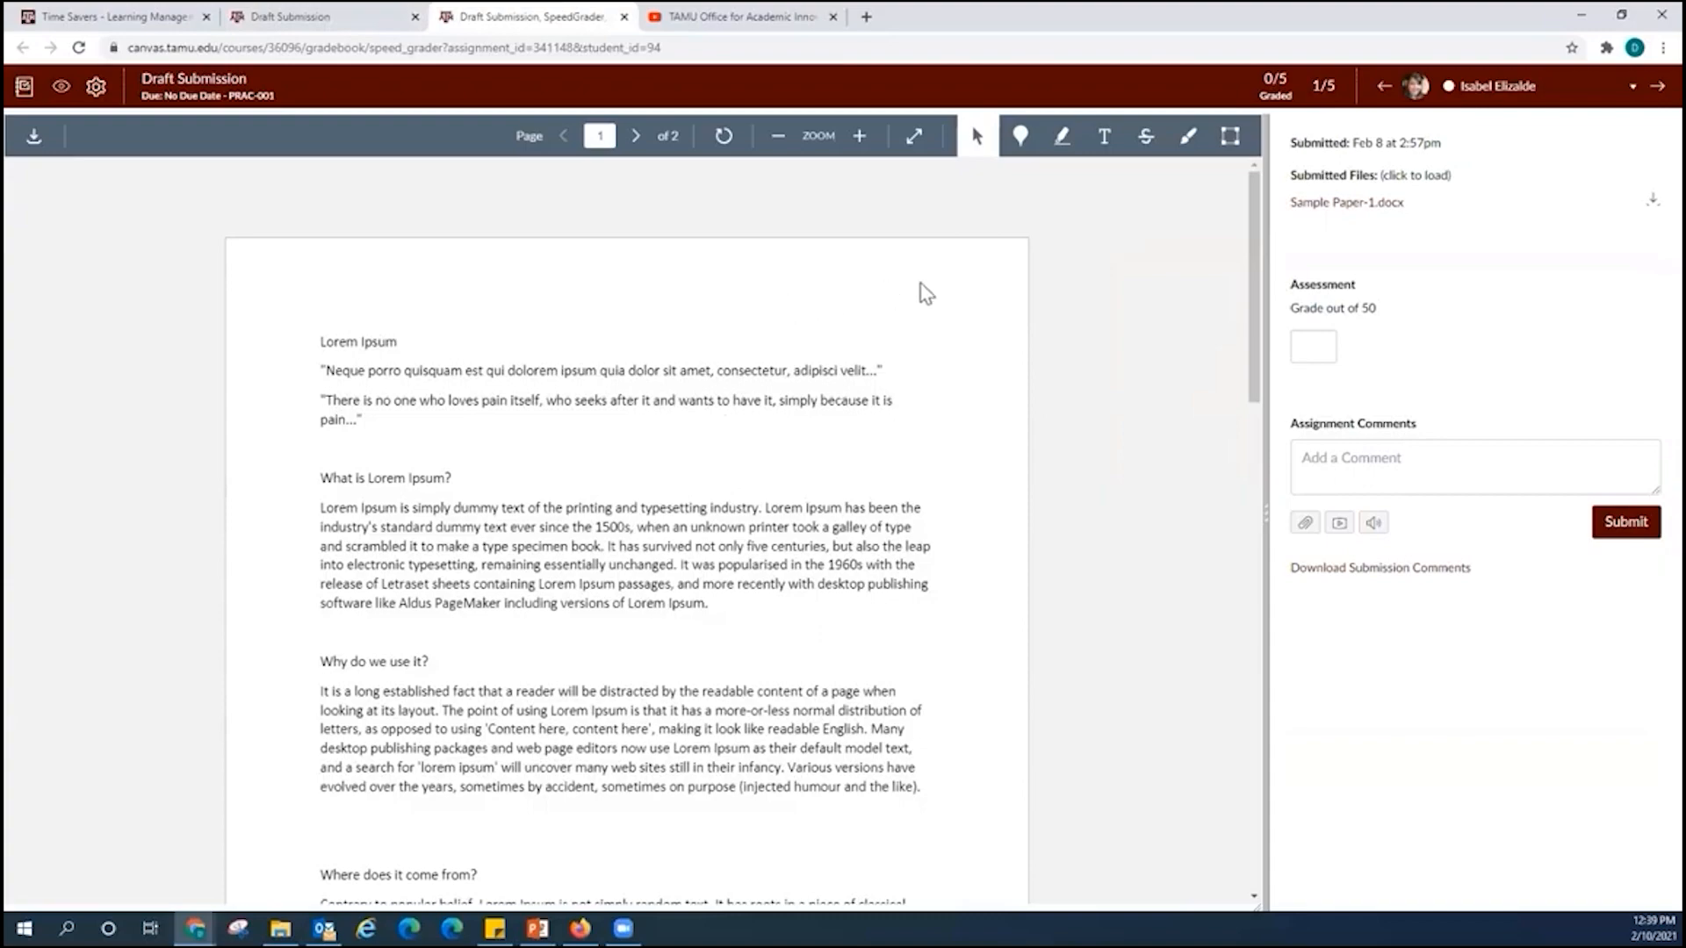
pyautogui.scroll(-5, 873, 426)
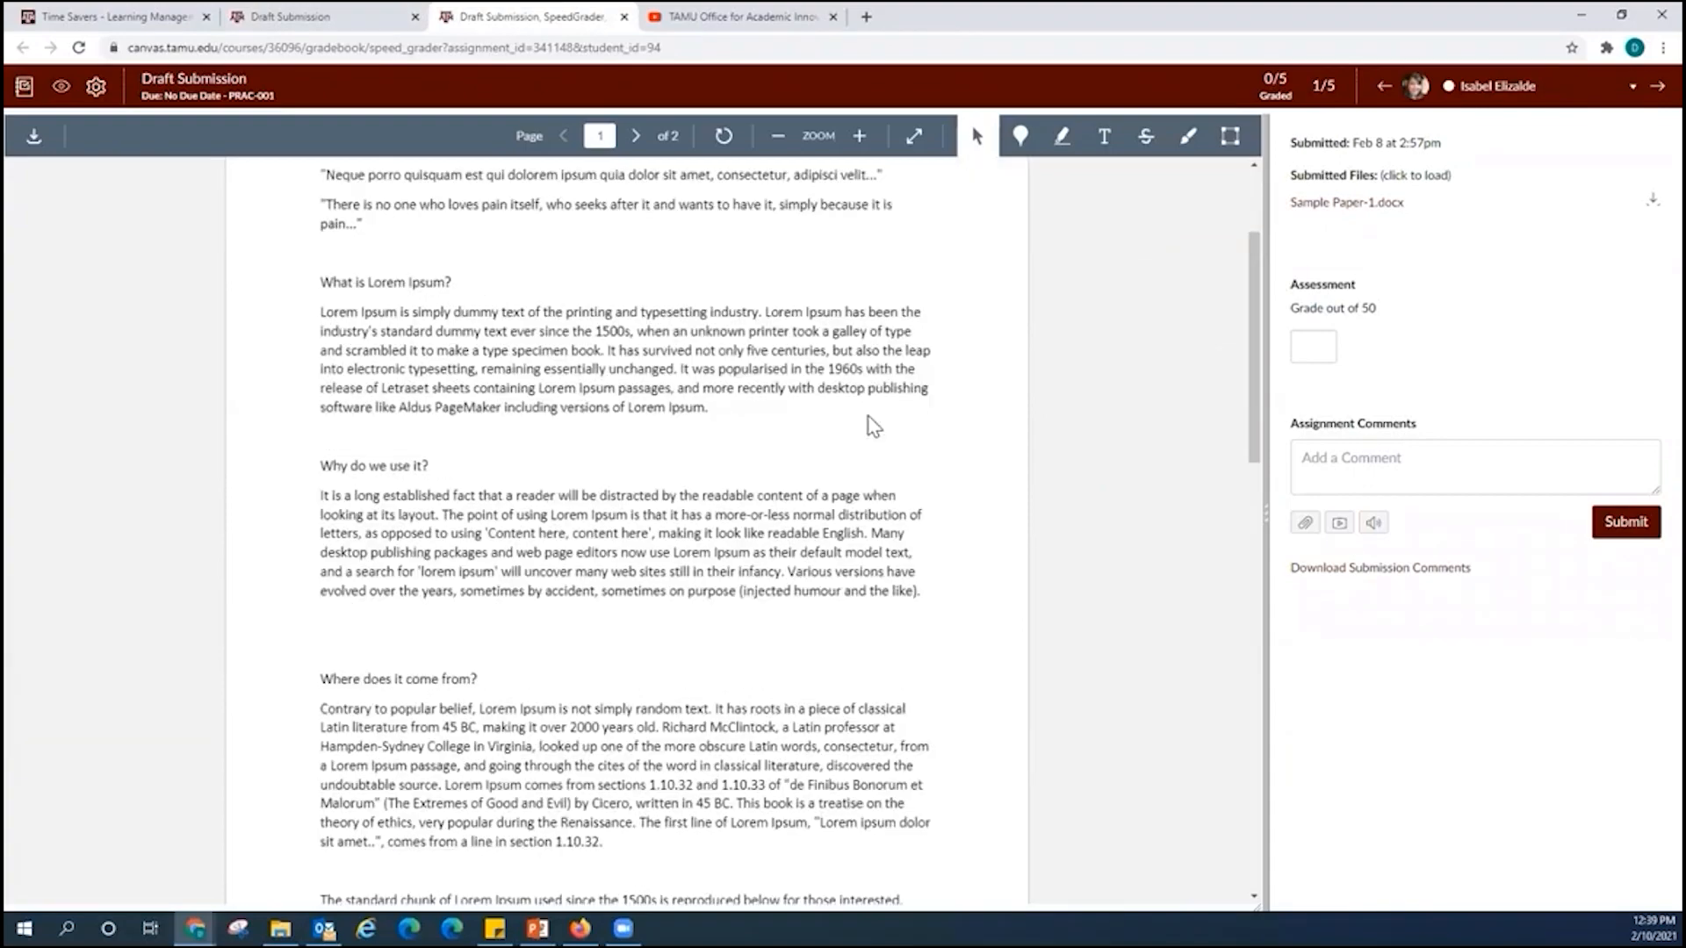
pyautogui.scroll(5, 873, 426)
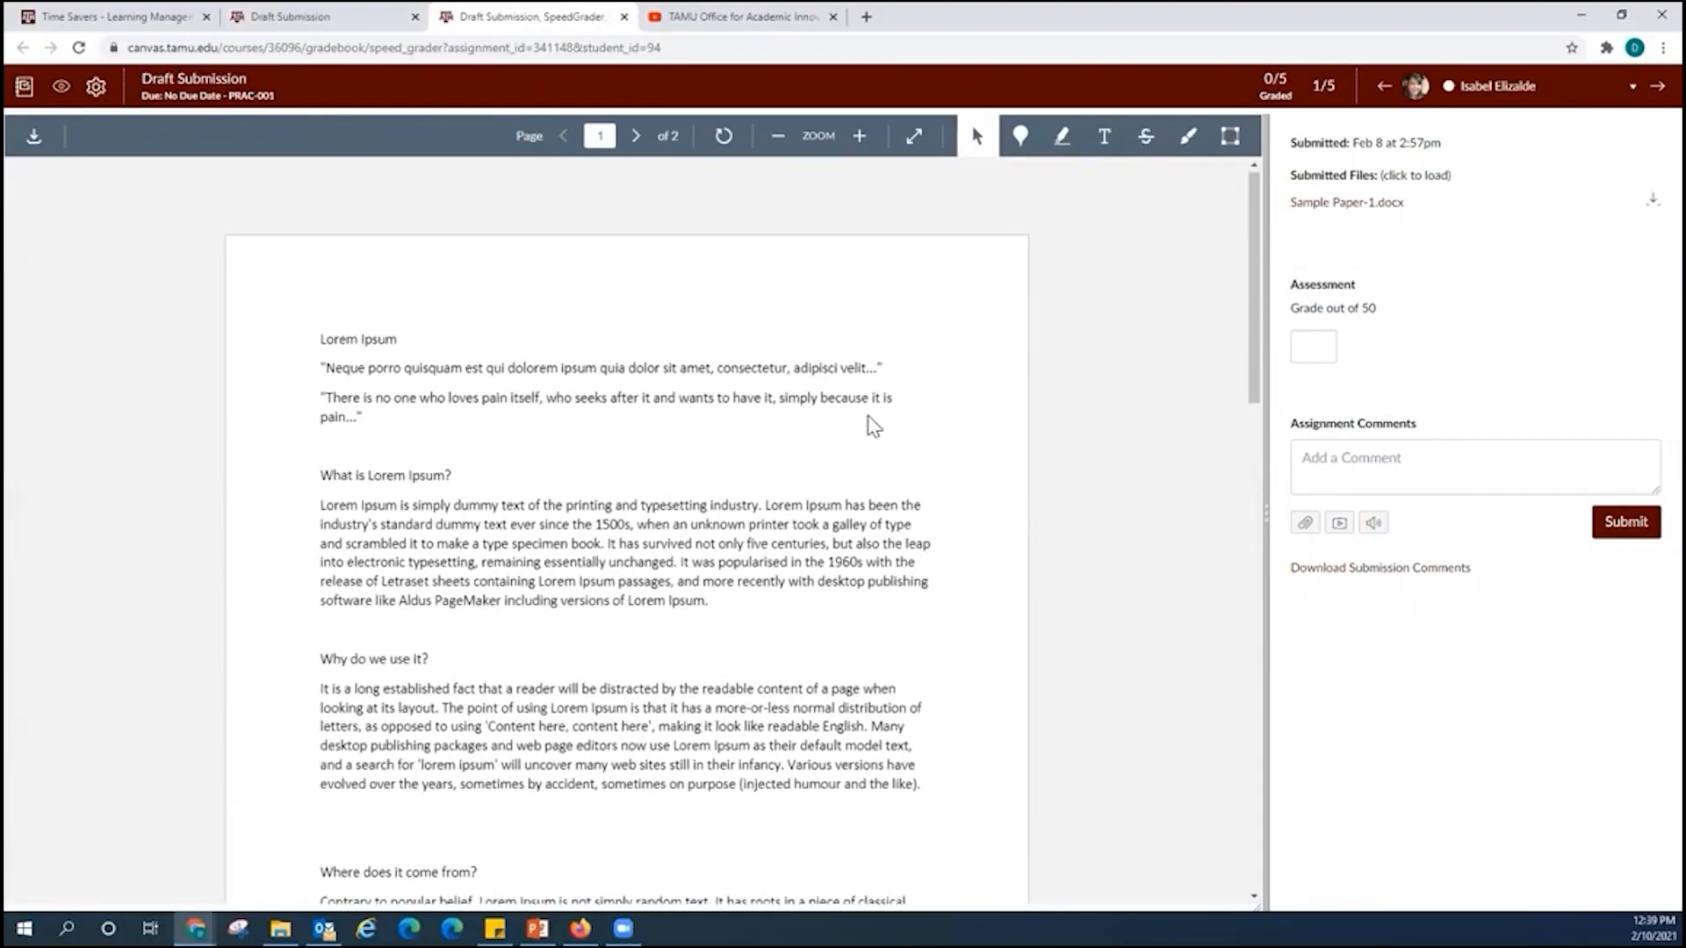
pyautogui.scroll(-1, 874, 426)
pyautogui.scroll(1, 1001, 477)
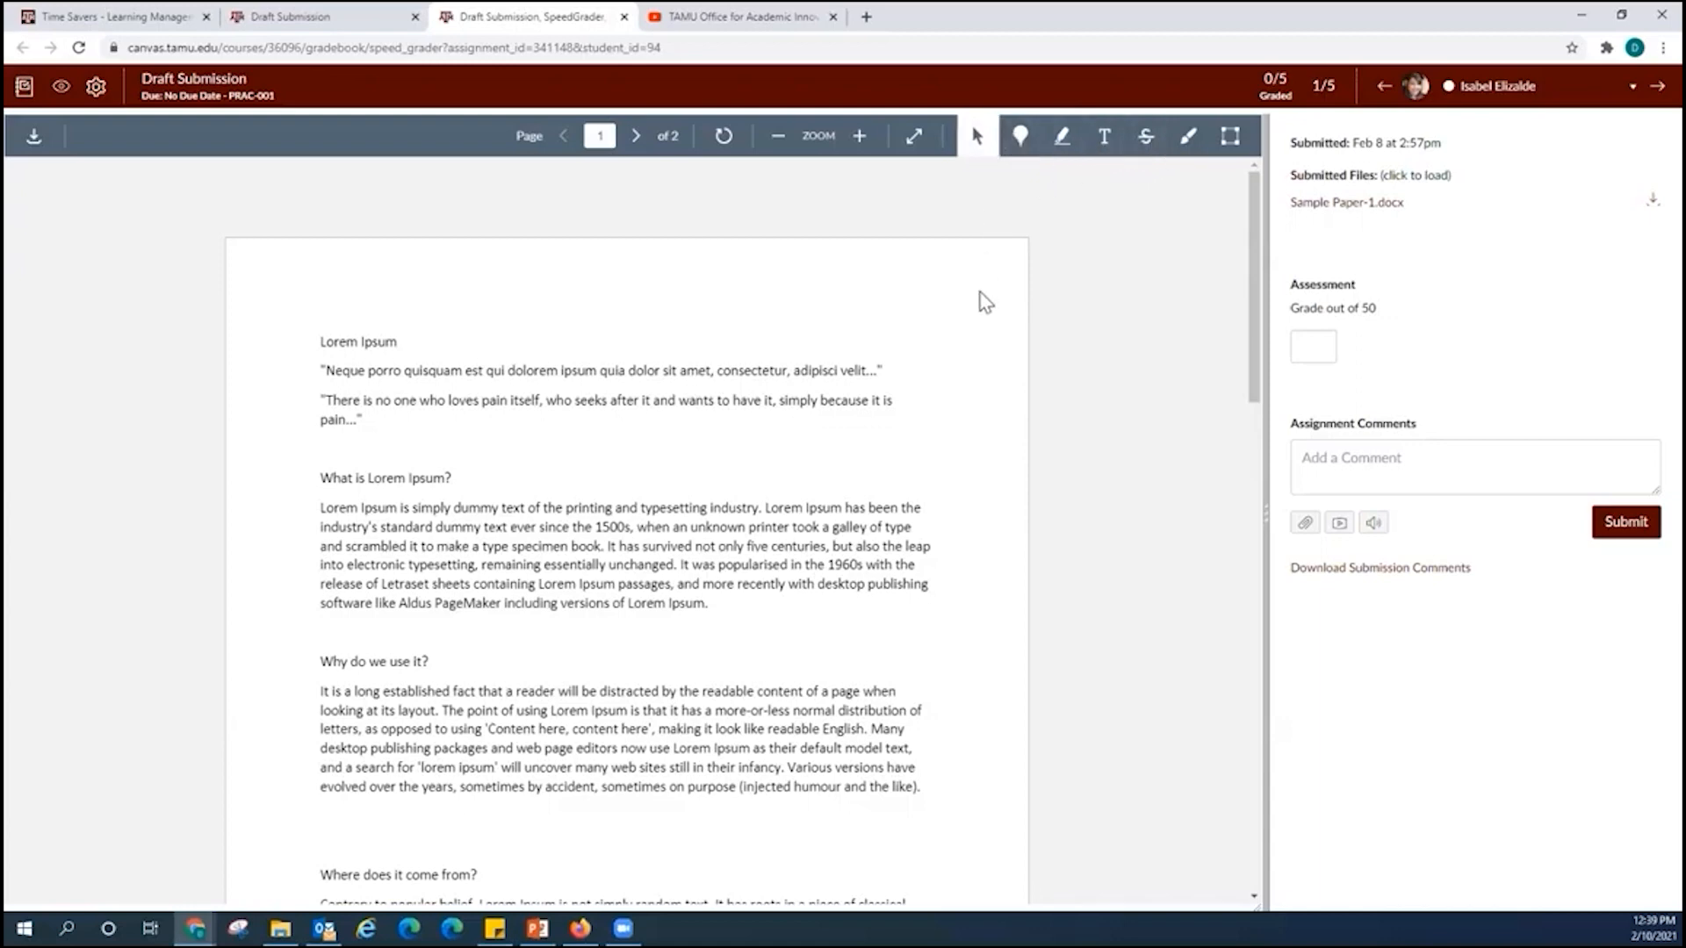
# - Grade the first student's paper 55 out of 50, submit it and go to the next student's submission
pyautogui.click(1317, 354)
pyautogui.click(1624, 526)
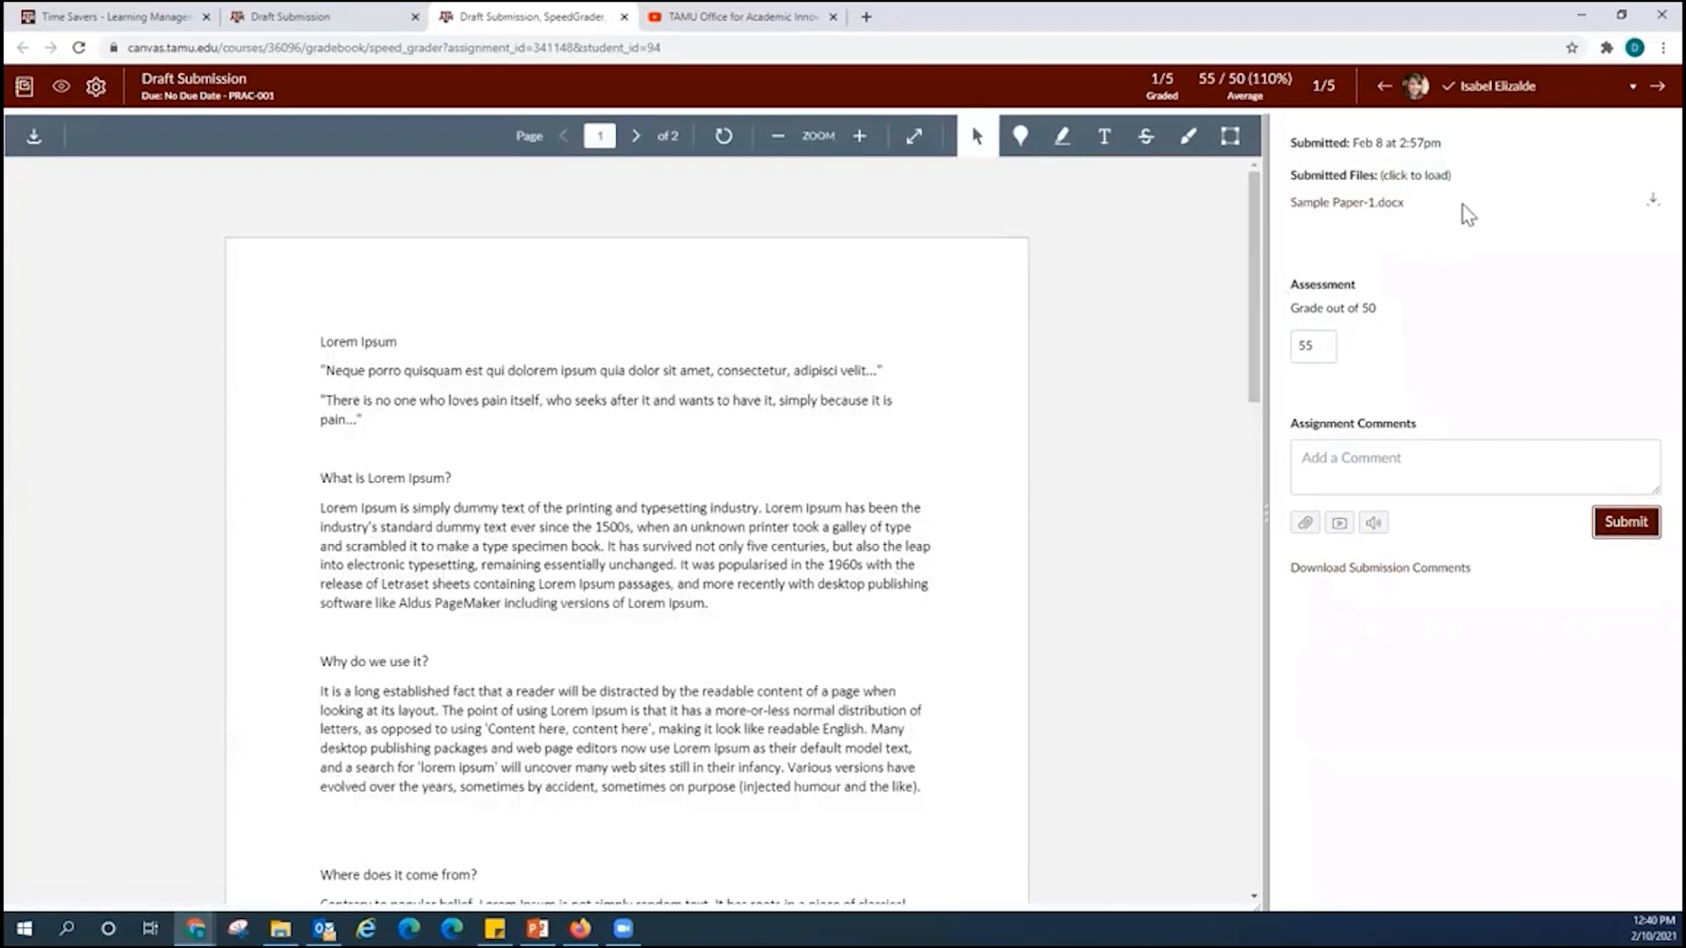
pyautogui.click(1651, 91)
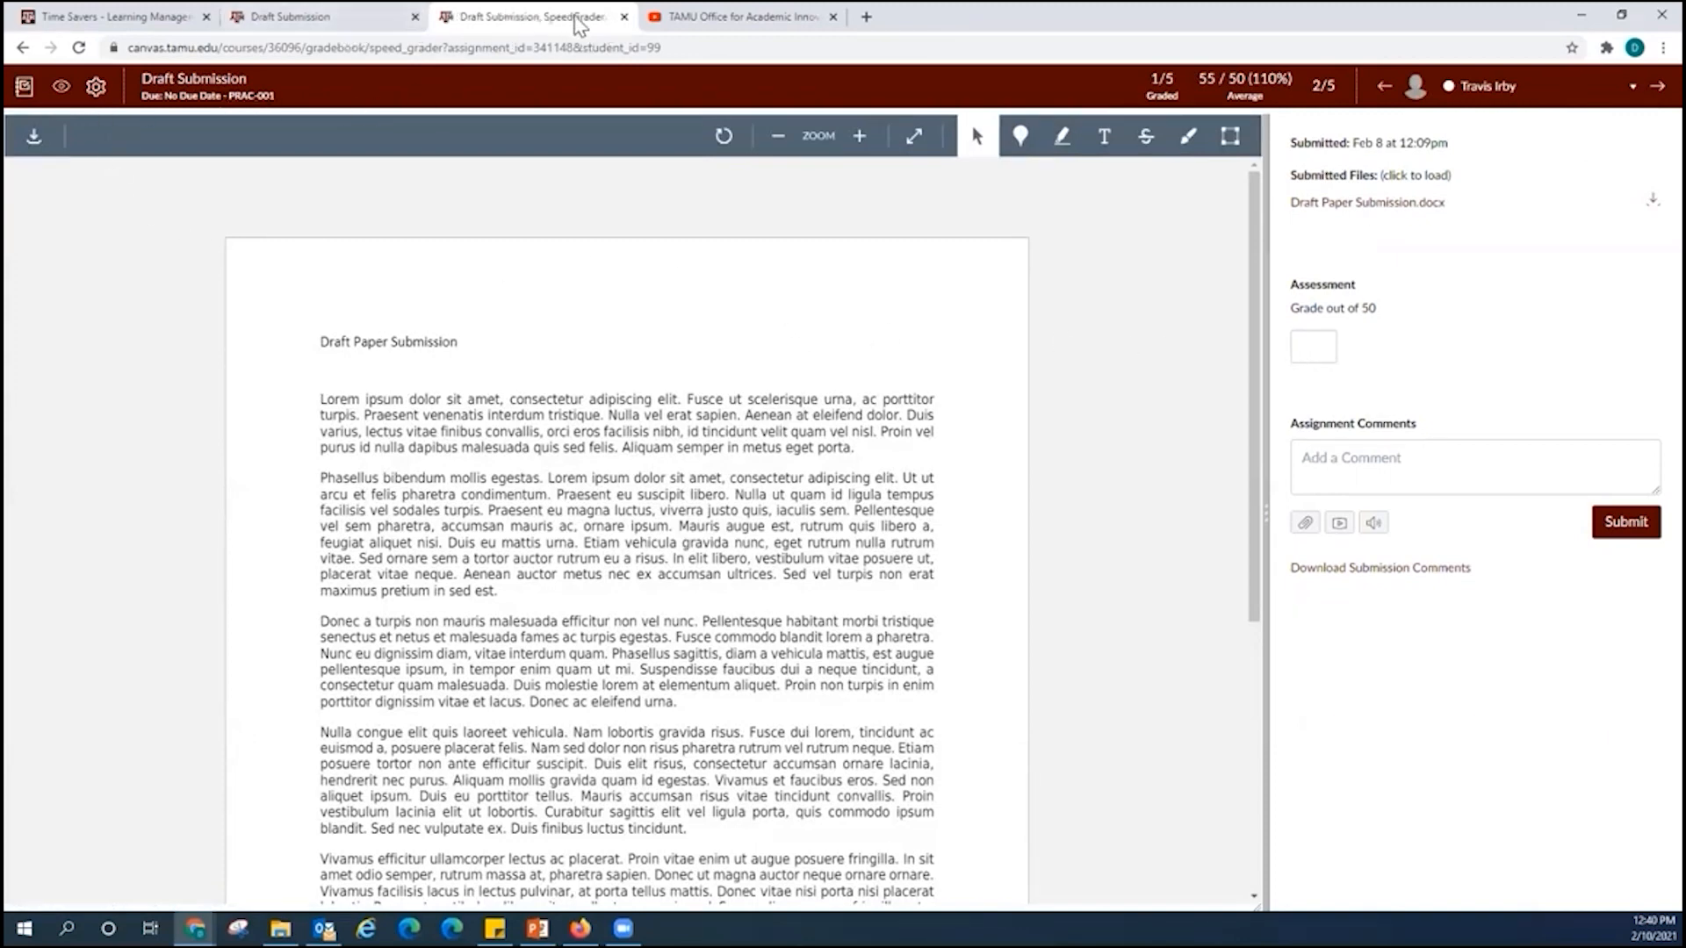
# - Close SpeedGrader and, in the course gradebook, move the Draft Submission column directly after the Total column
pyautogui.click(624, 17)
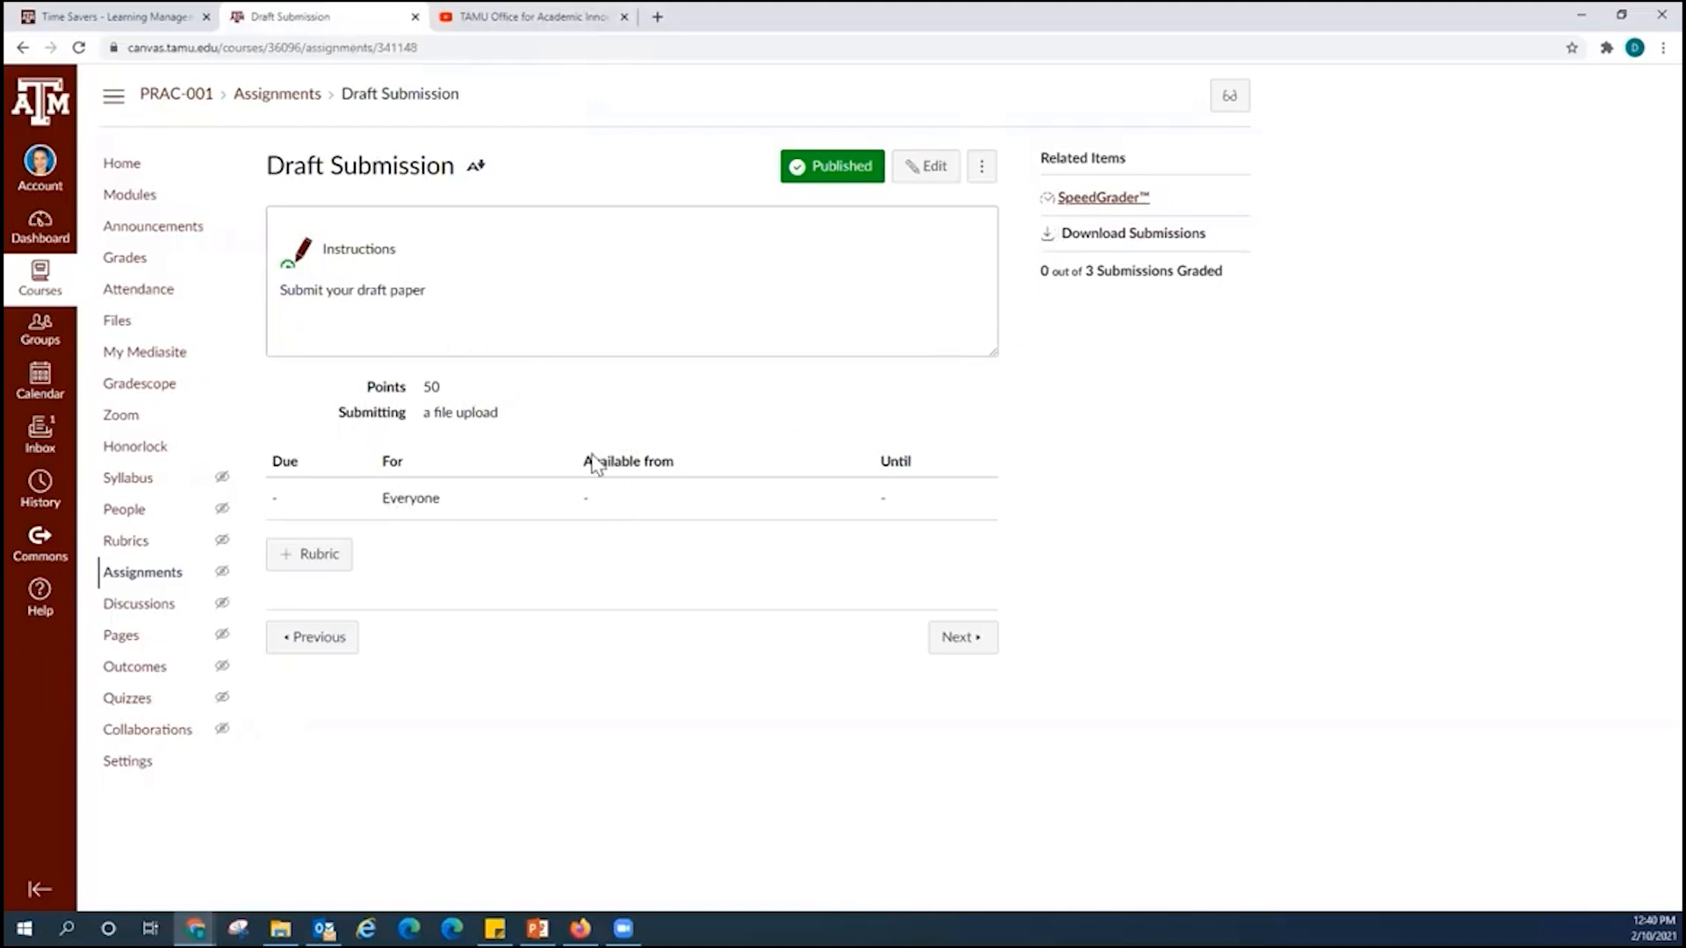
pyautogui.click(132, 259)
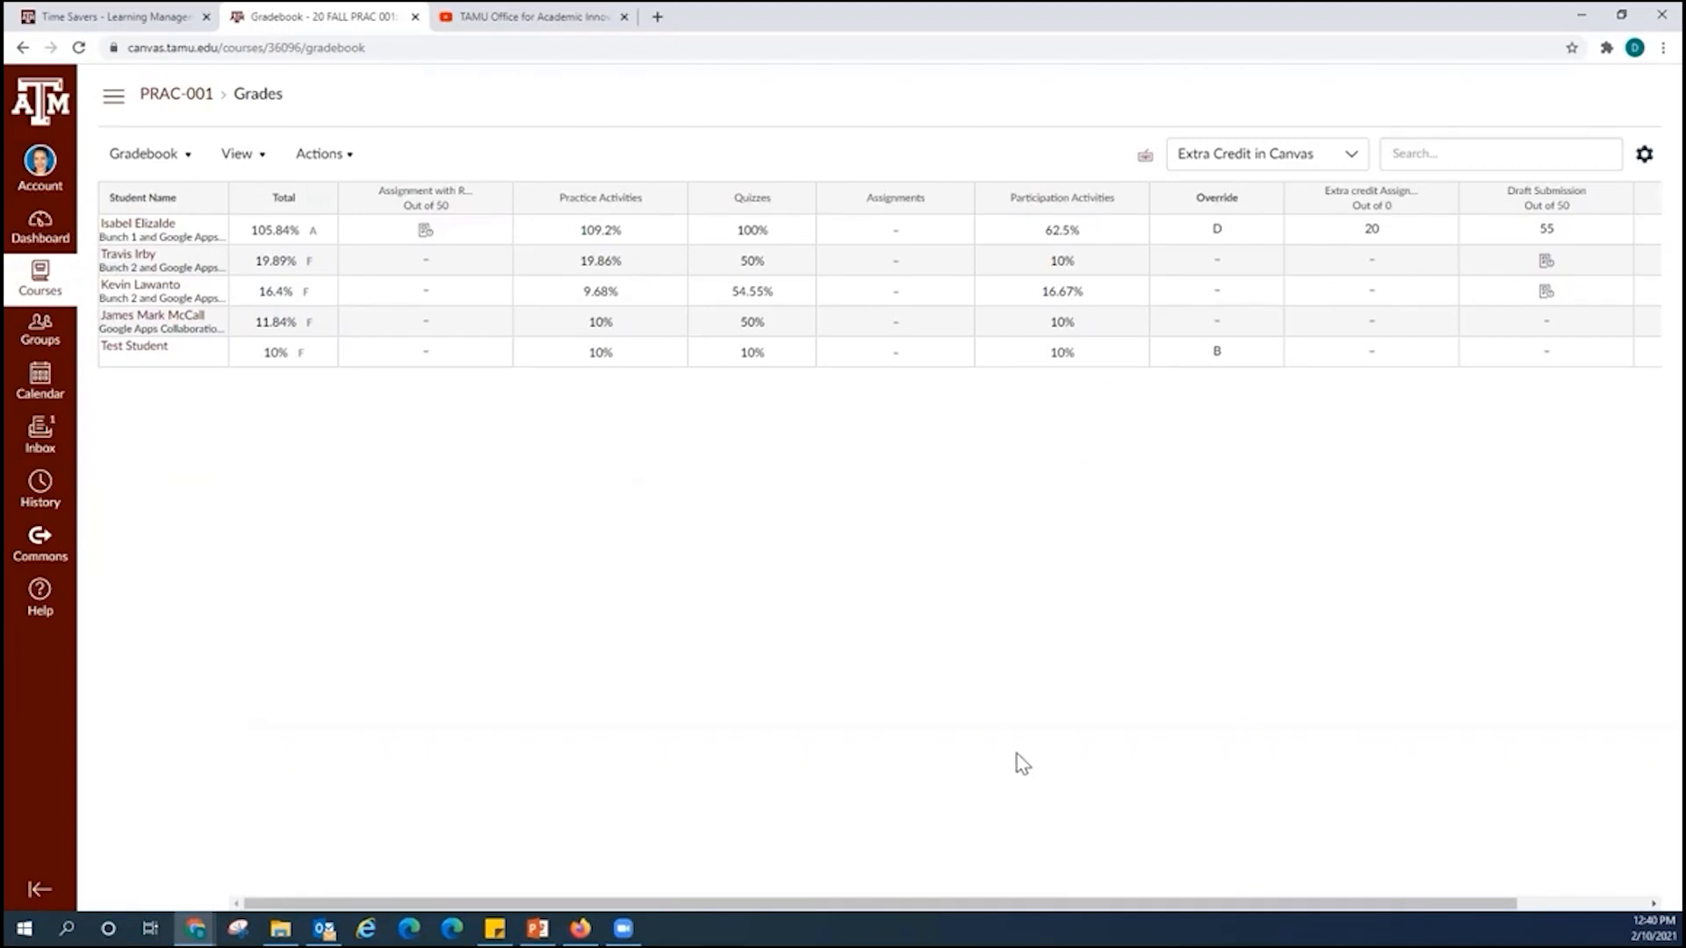
pyautogui.moveTo(1509, 207); pyautogui.dragTo(380, 207)
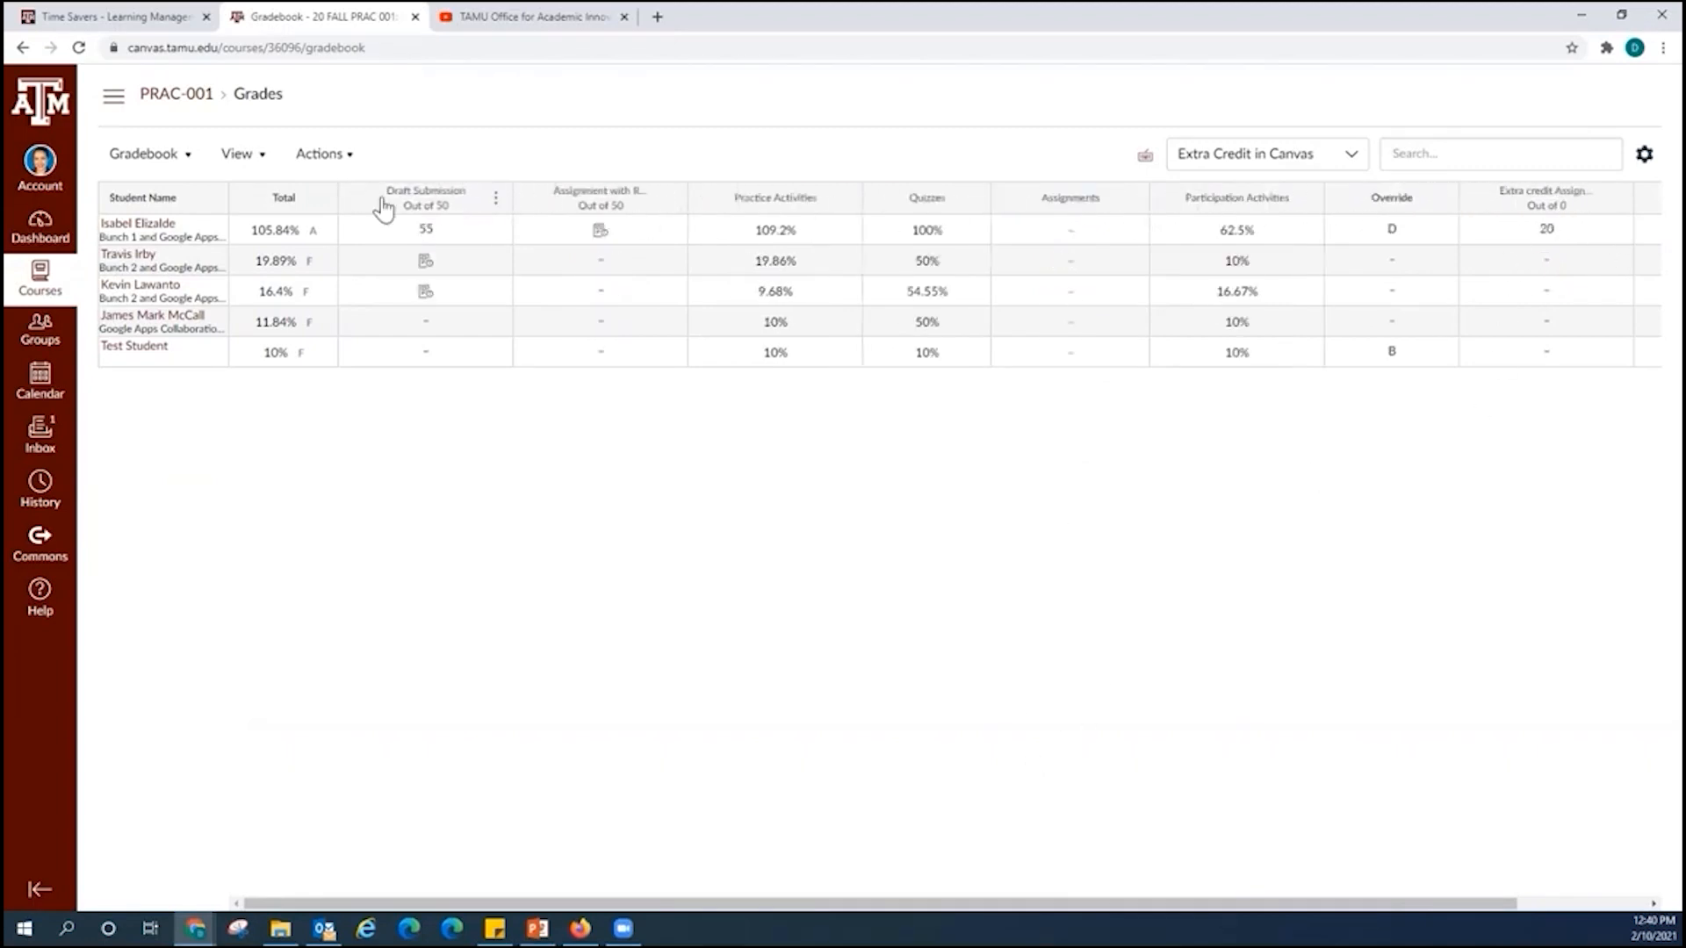
# - Enter a Draft Submission grade of 35 for the second student in the gradebook and raise it to 40
pyautogui.click(428, 259)
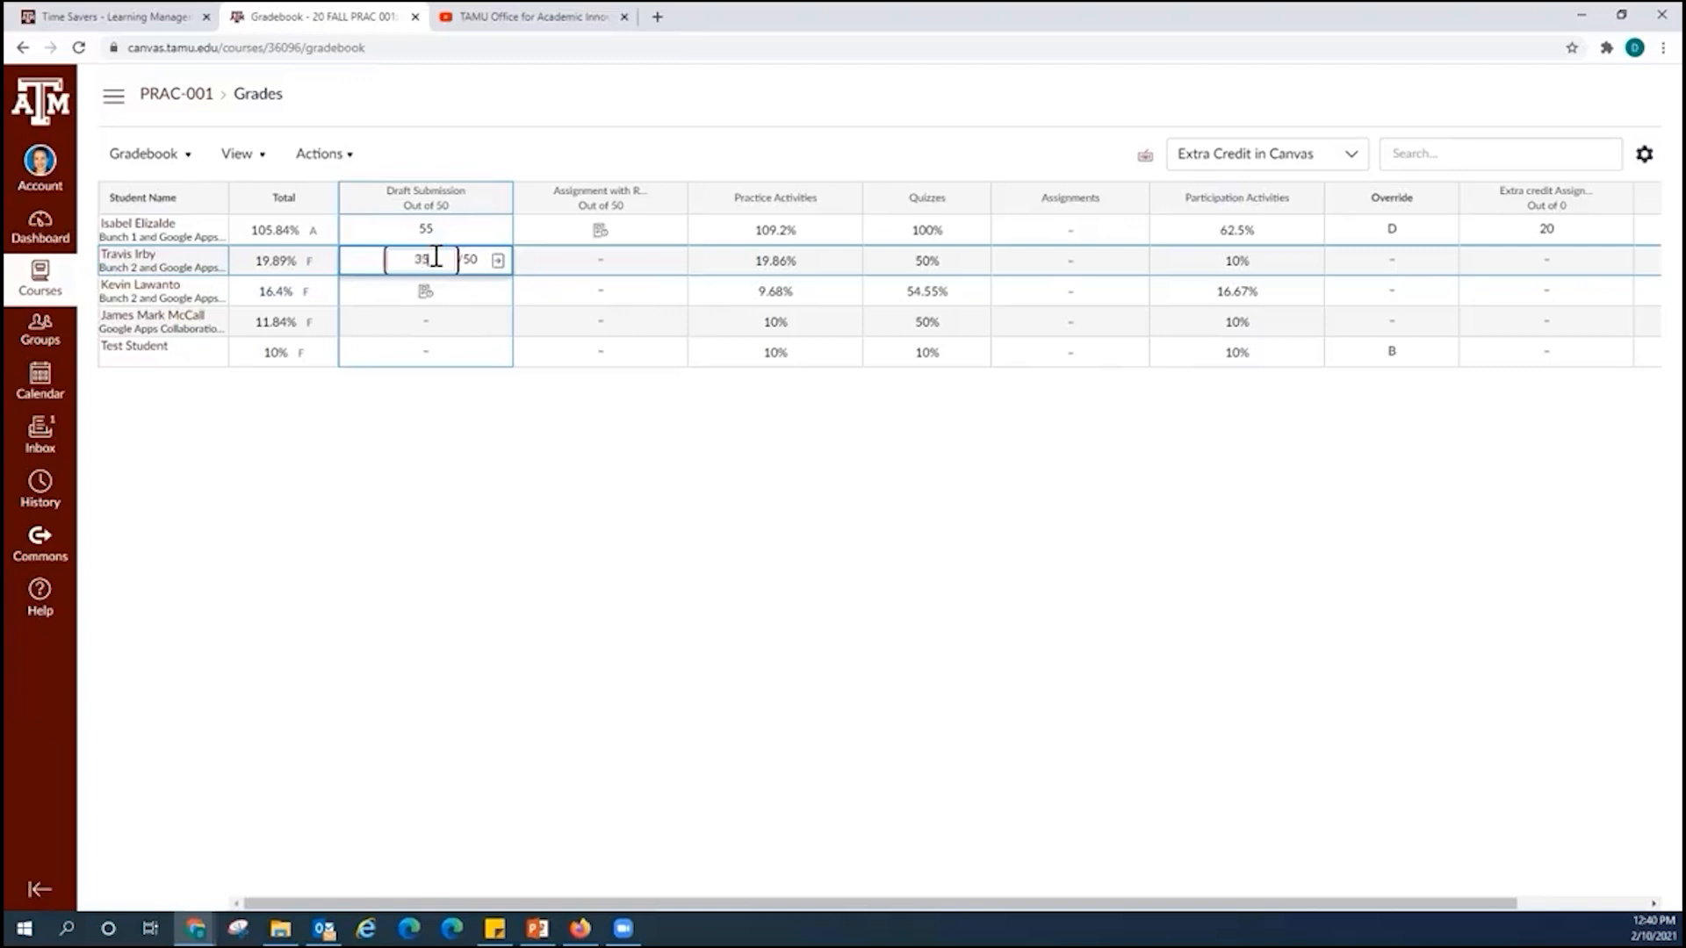
pyautogui.click(470, 423)
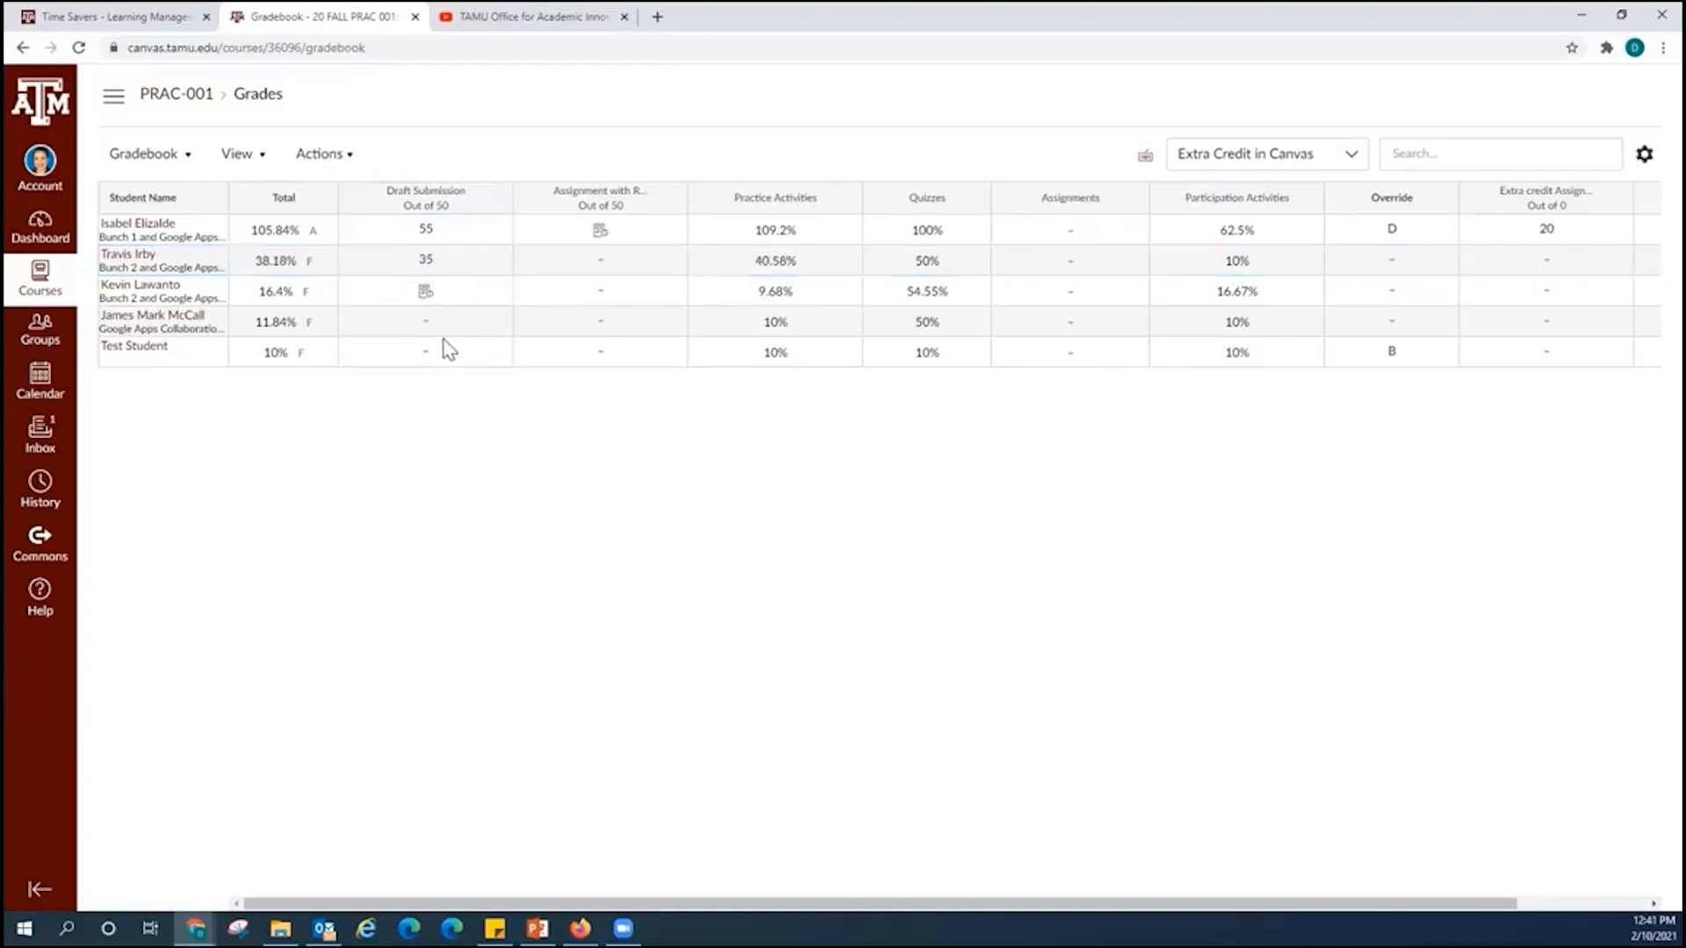
pyautogui.click(429, 267)
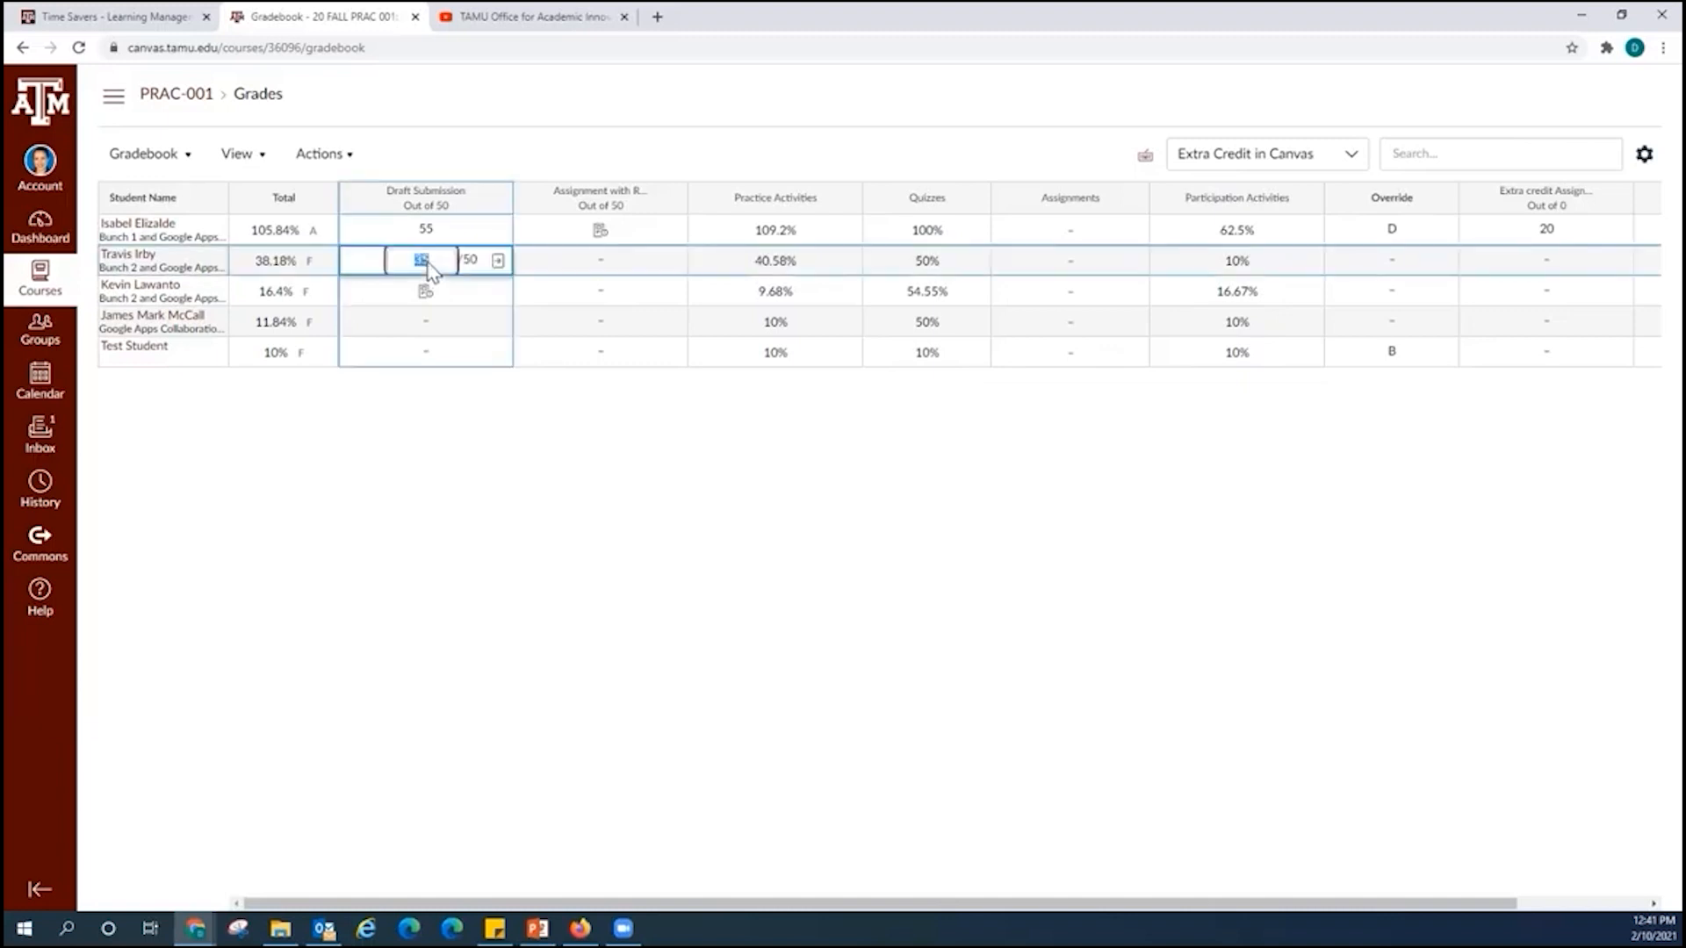
pyautogui.click(436, 260)
pyautogui.click(475, 449)
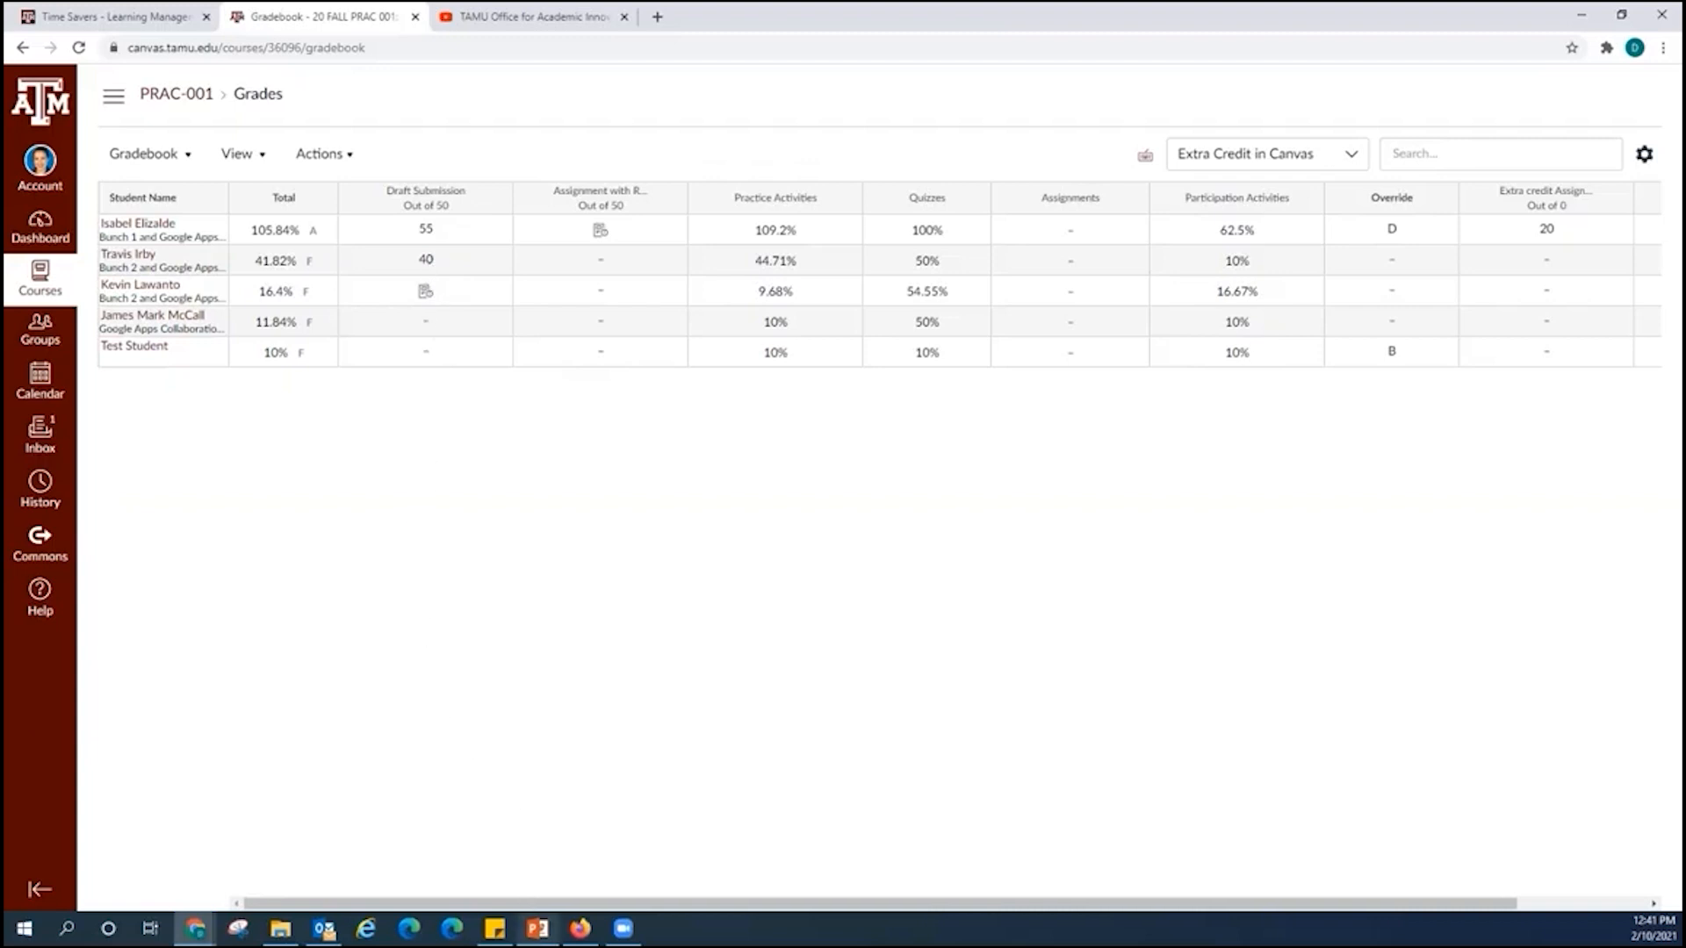
# - Switch to the PowerPoint slide show and advance to the slide on adding extra credit to a quiz using fudge points
pyautogui.moveTo(537, 928)
pyautogui.click(562, 850)
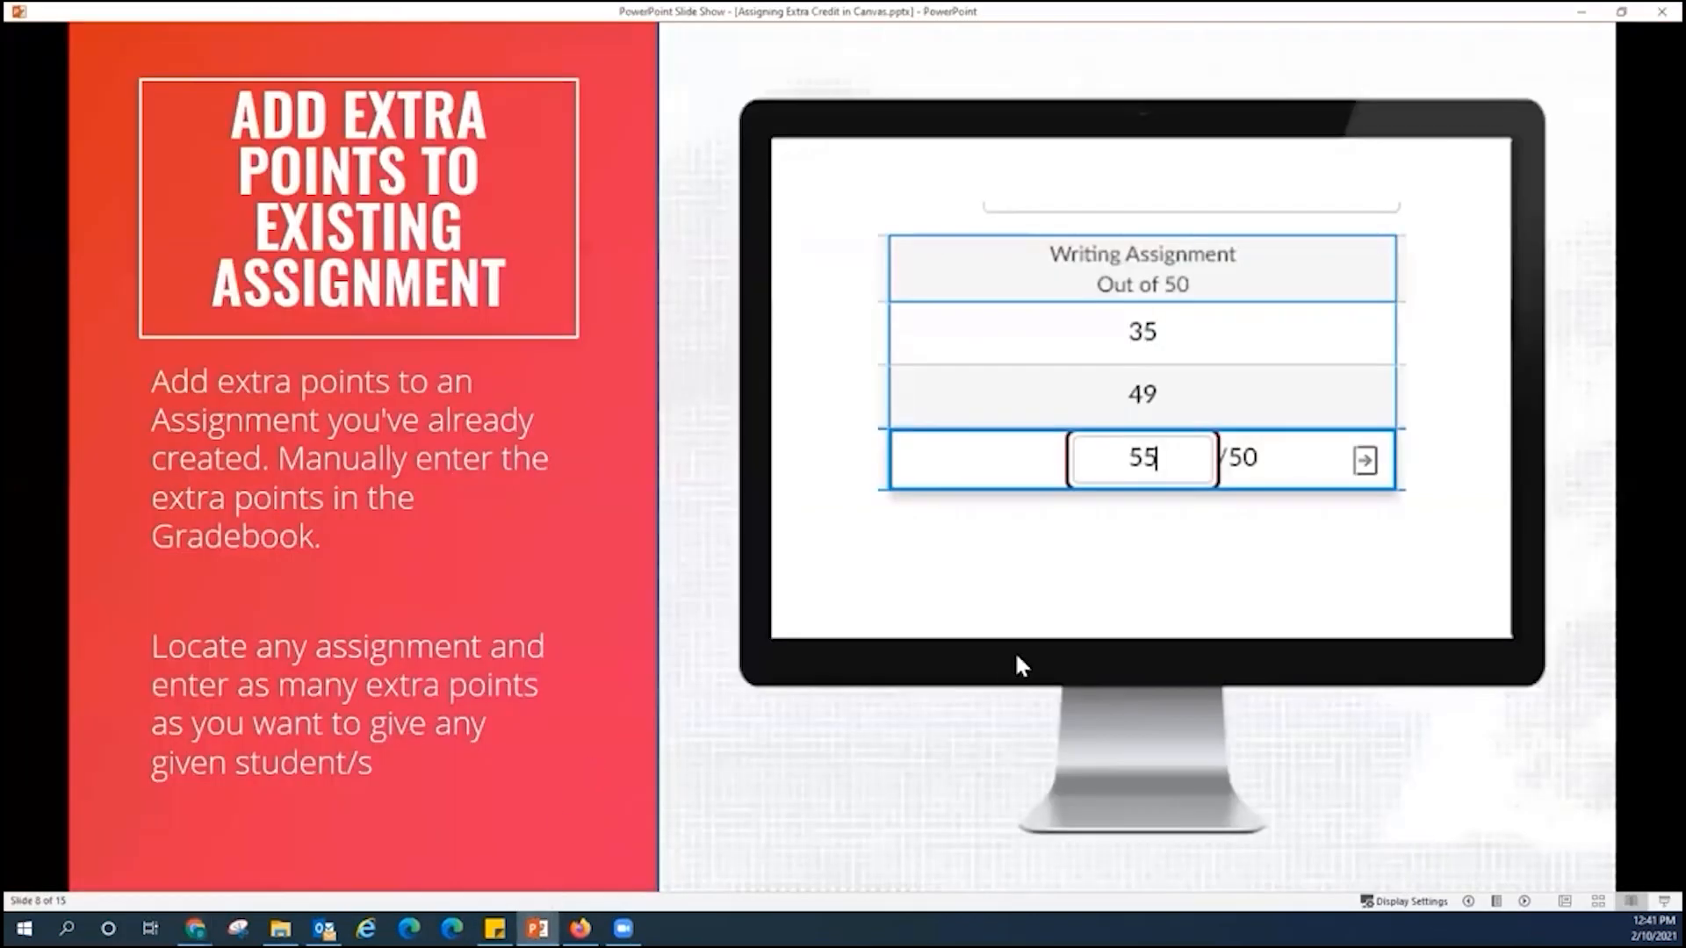
pyautogui.click(1524, 902)
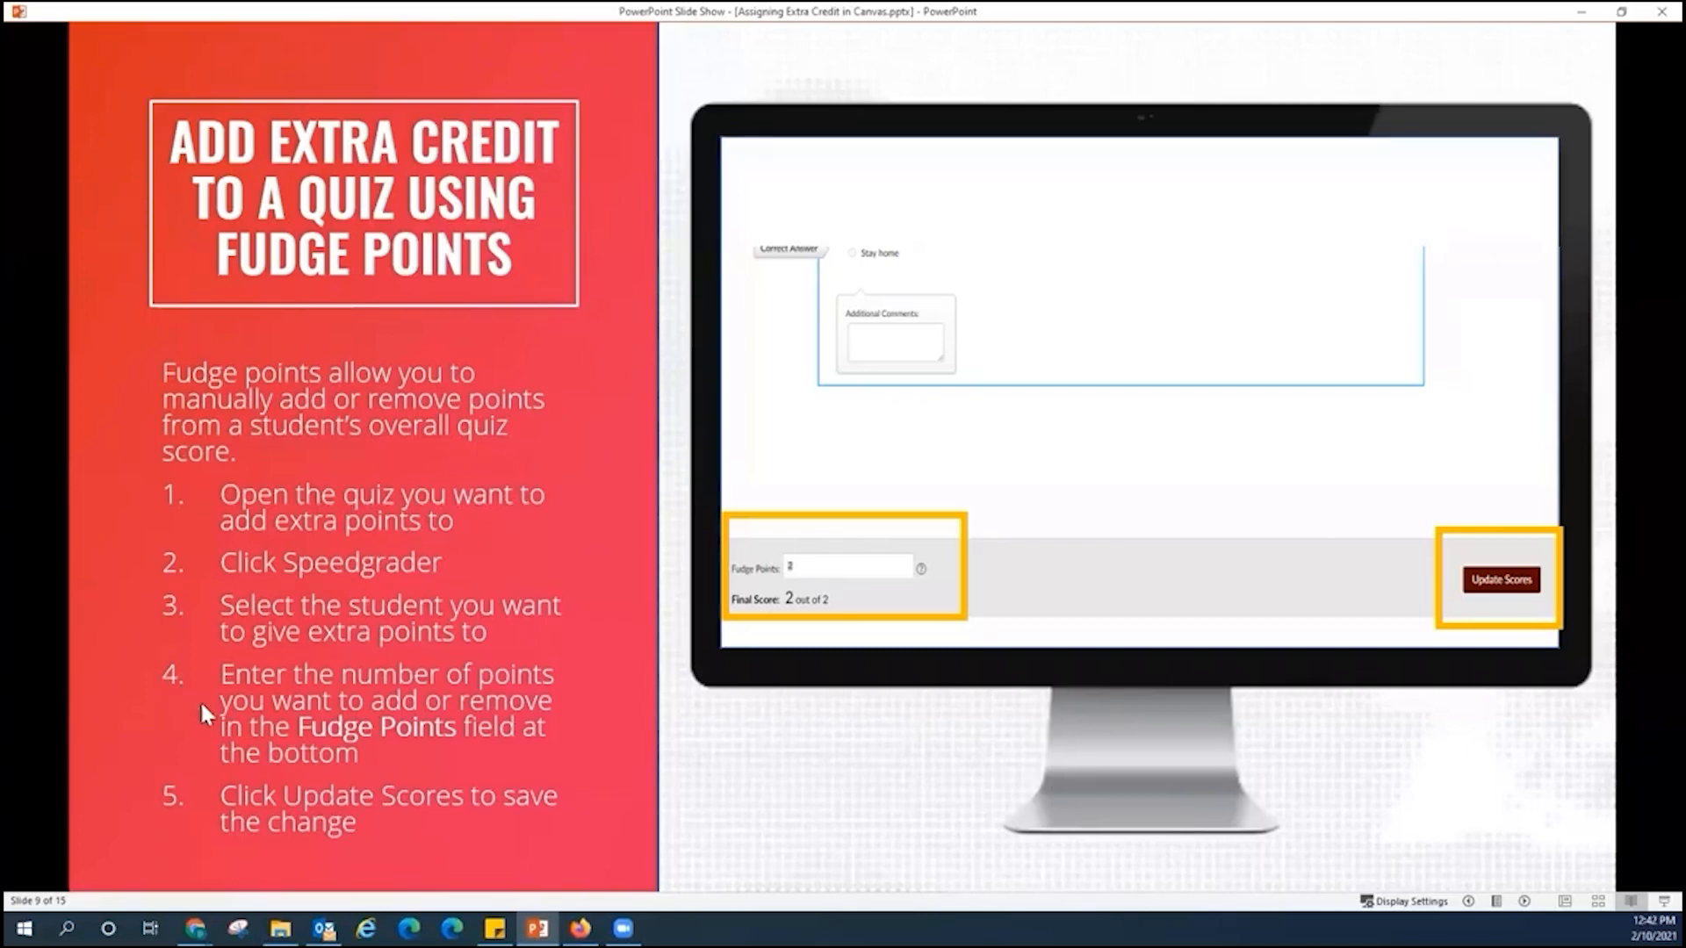
# - Return to the Canvas gradebook in the browser and open the All Question Types Example quiz from the course modules
pyautogui.moveTo(195, 929)
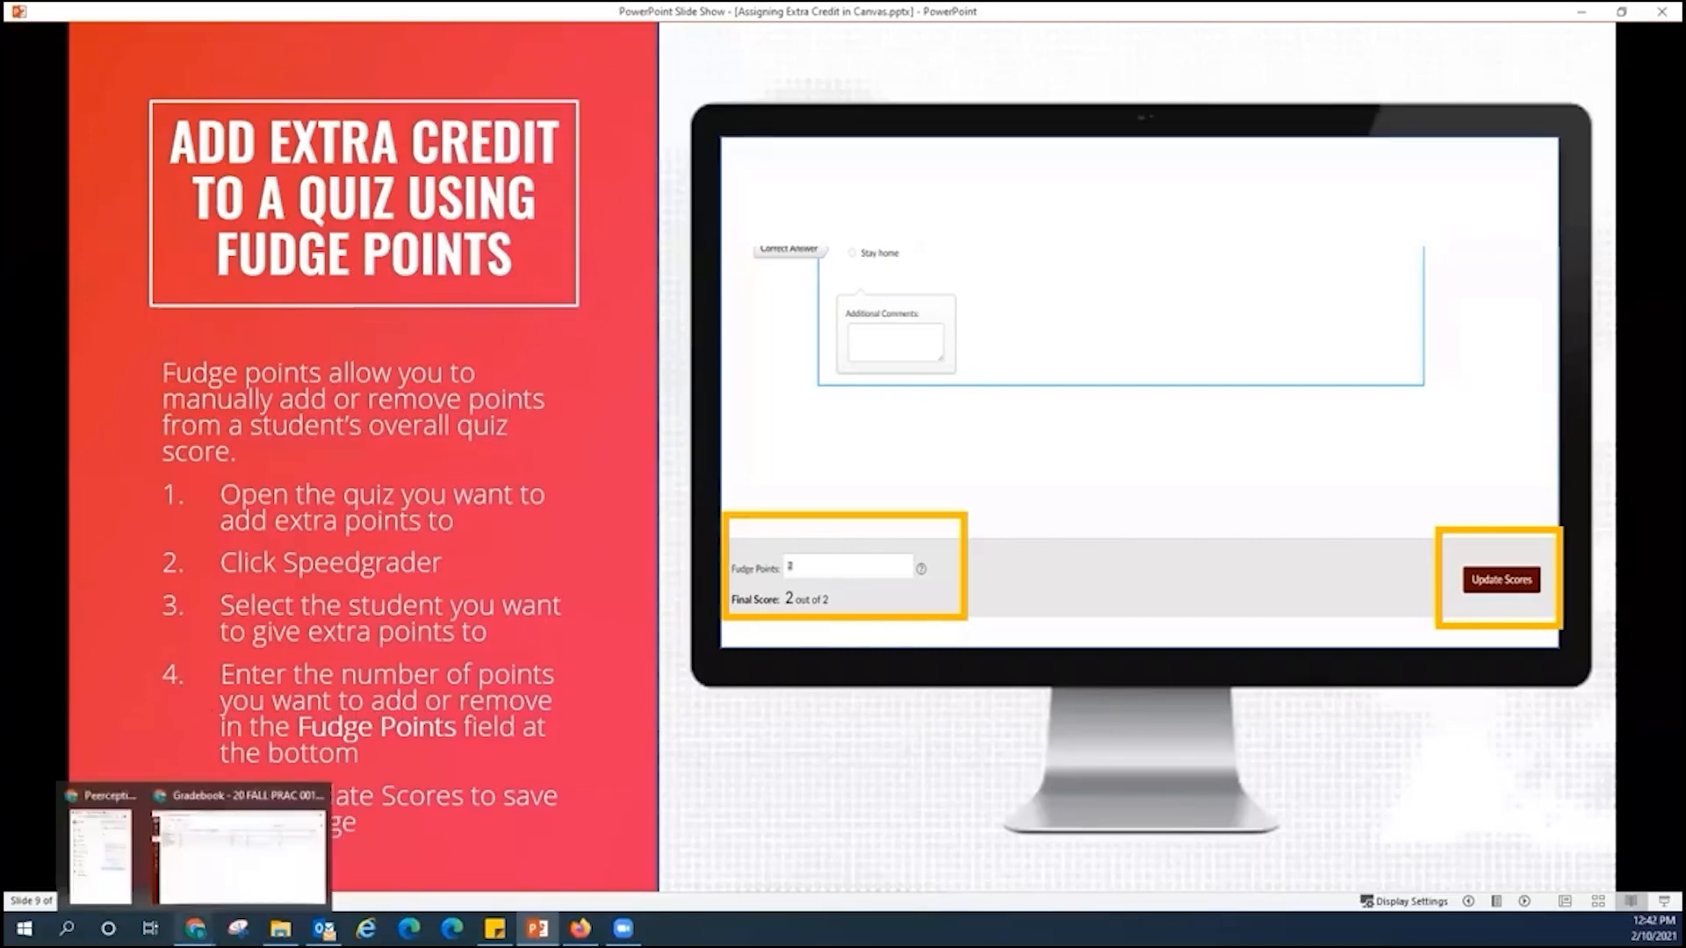
pyautogui.click(247, 881)
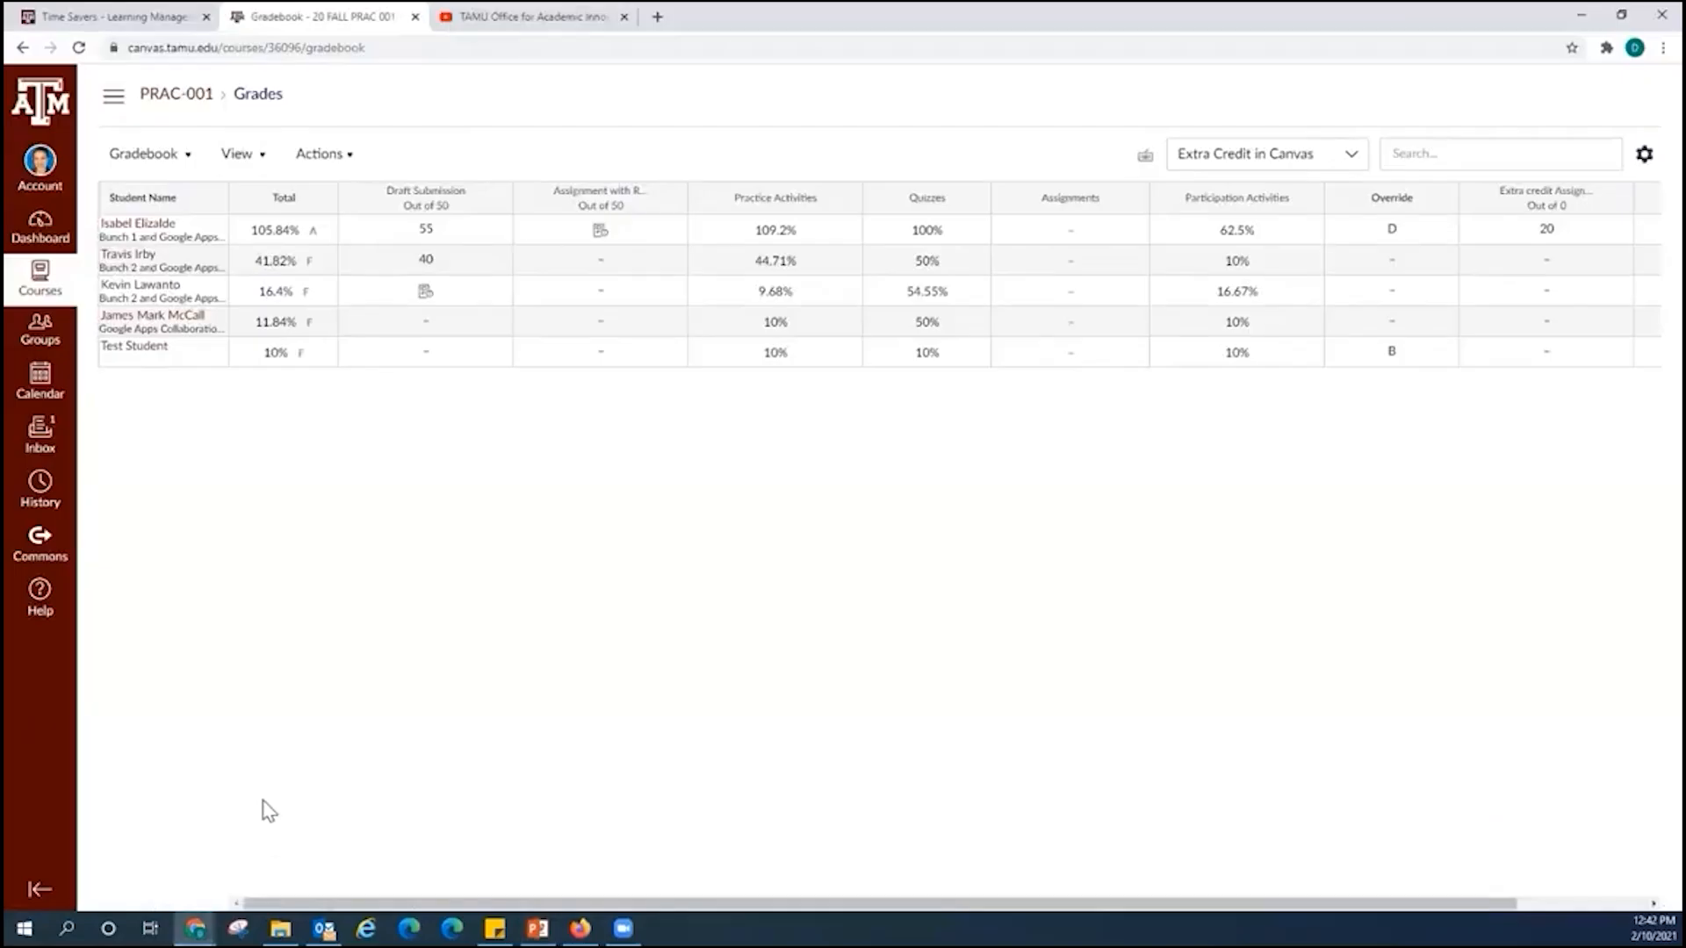
pyautogui.click(115, 99)
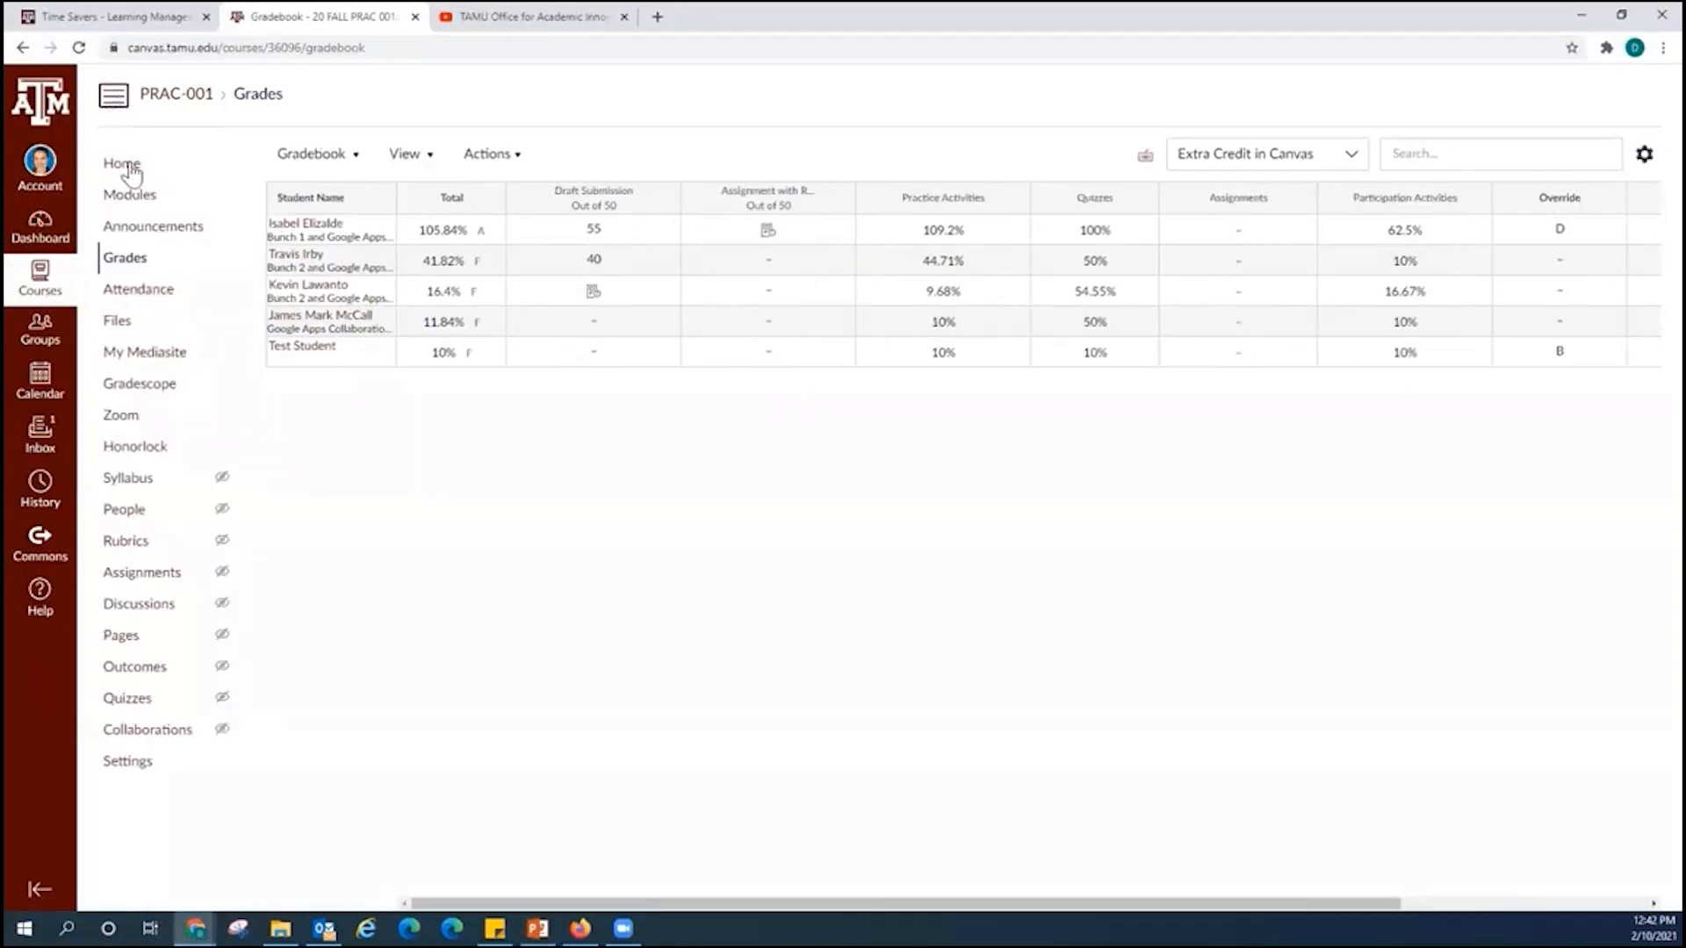
pyautogui.click(142, 197)
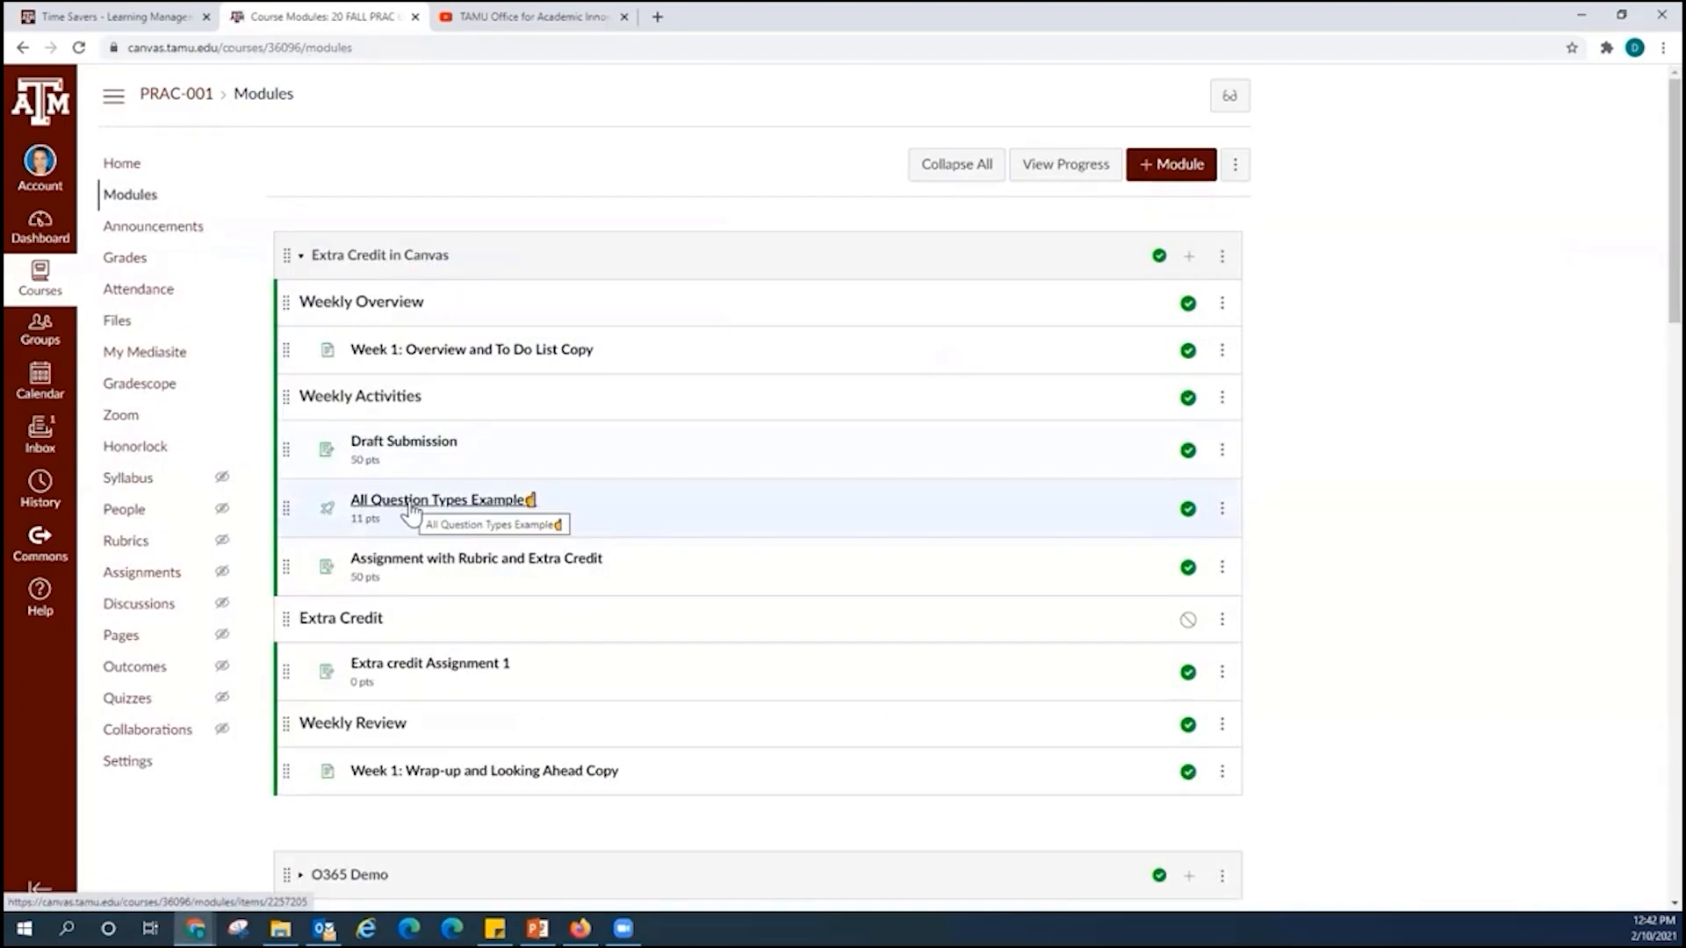
pyautogui.click(412, 512)
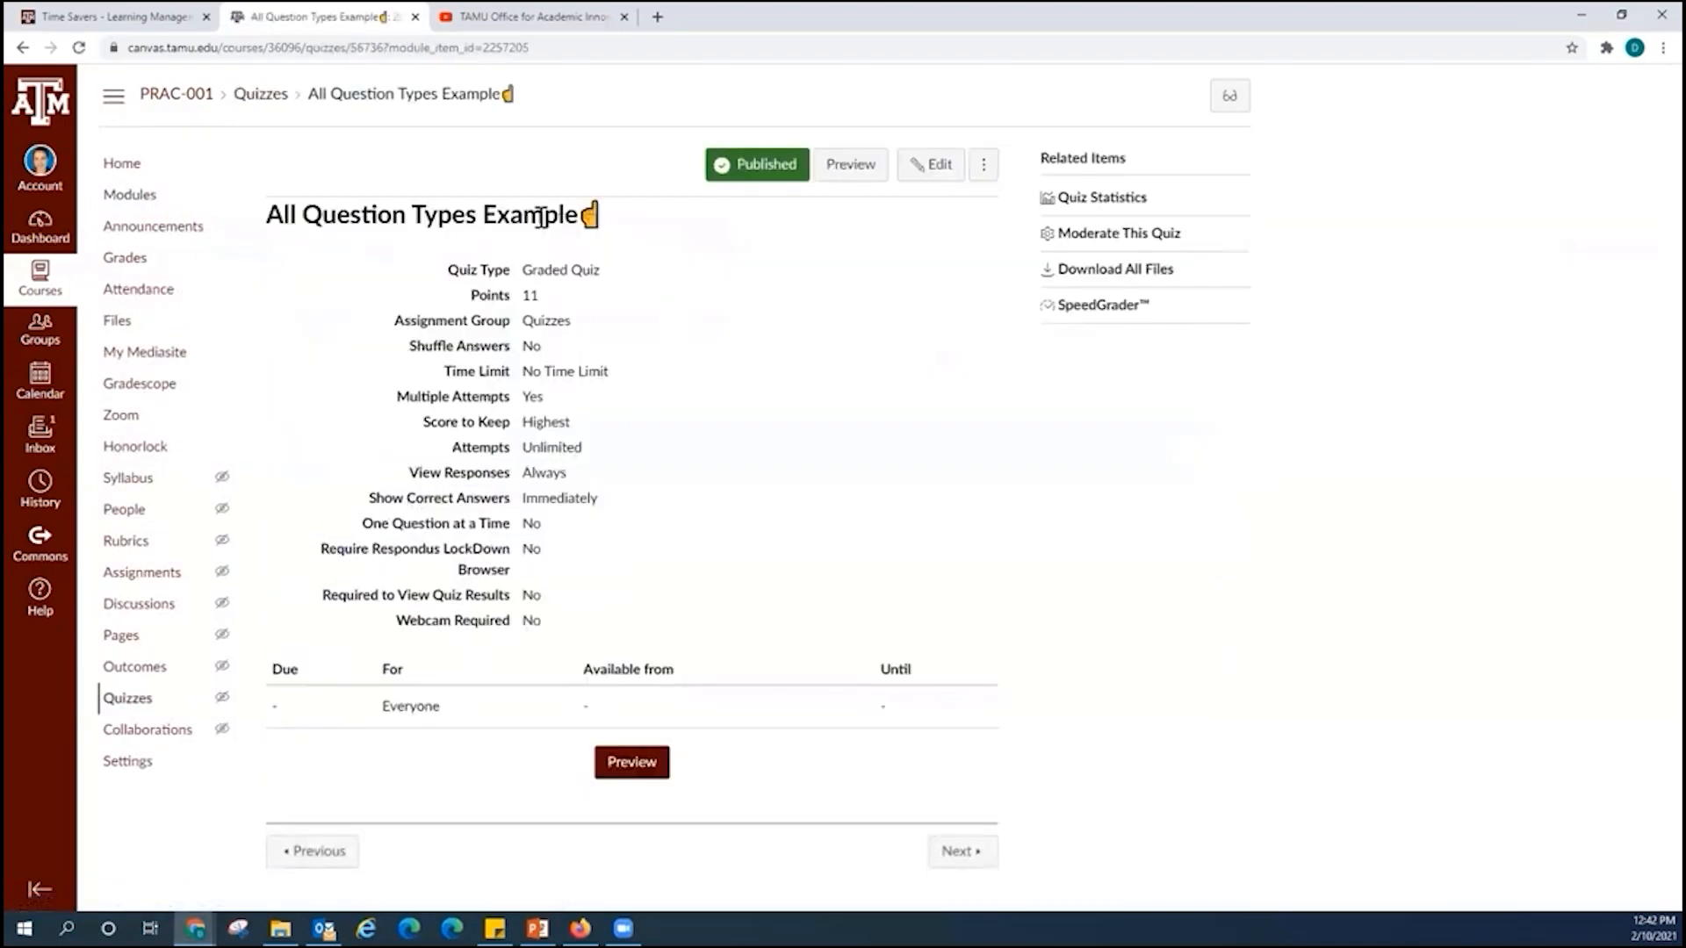
# - Open the All Question Types Example quiz for editing and review its options, restrictions and assign settings
pyautogui.click(920, 171)
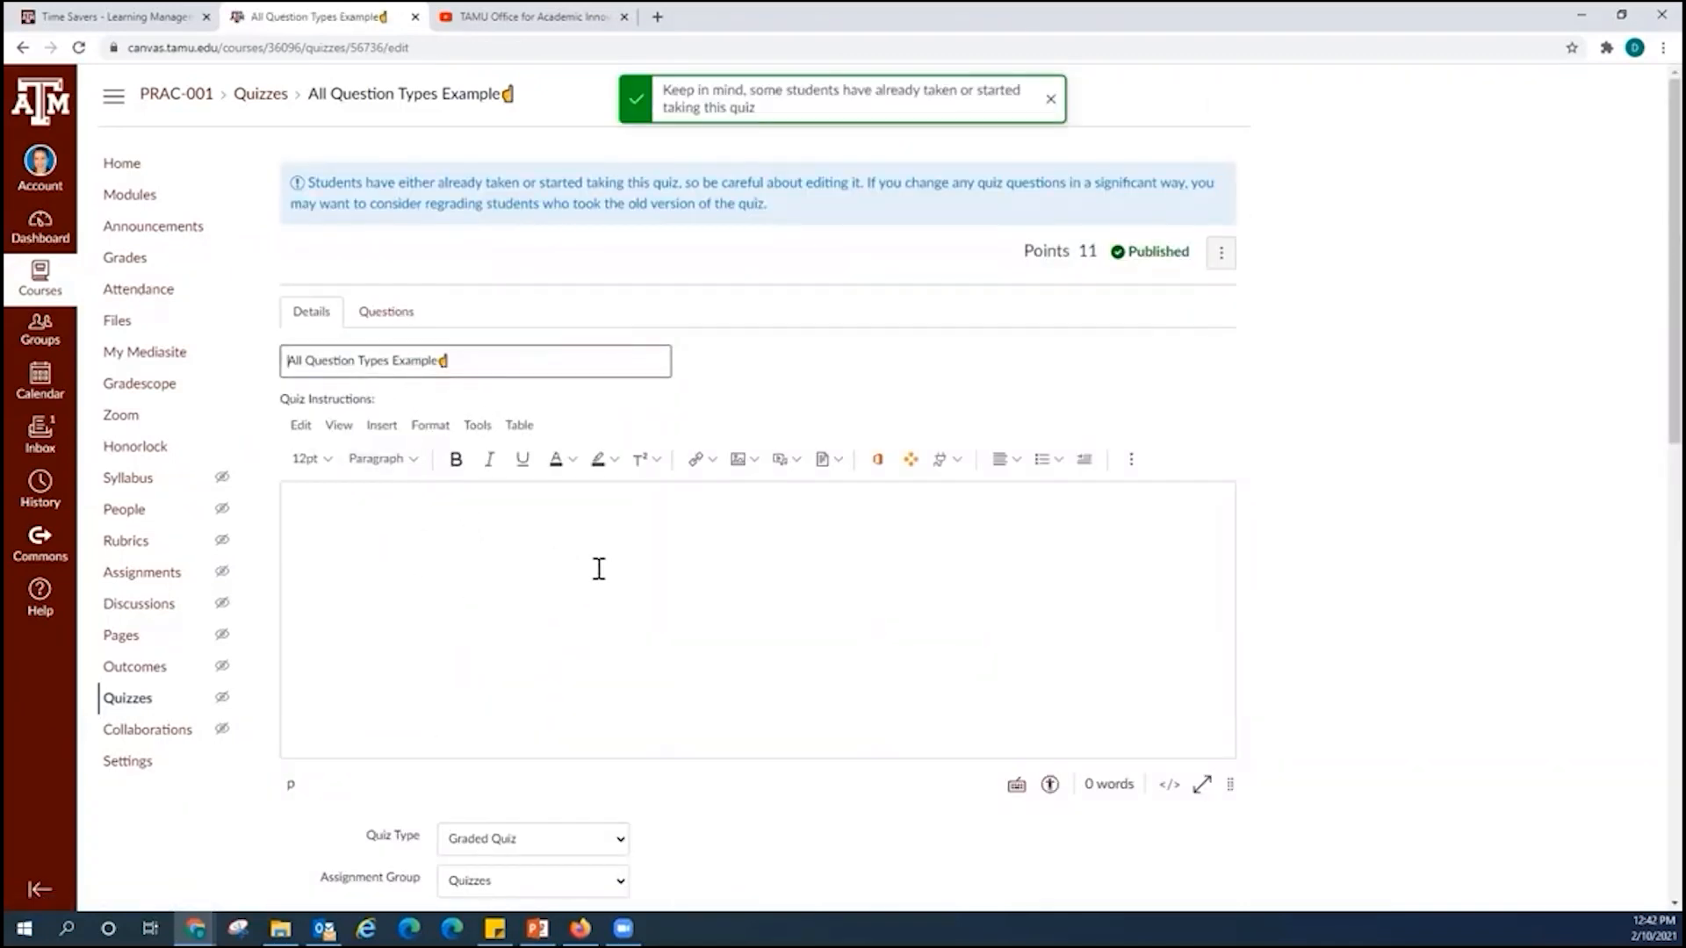
pyautogui.scroll(-5, 598, 569)
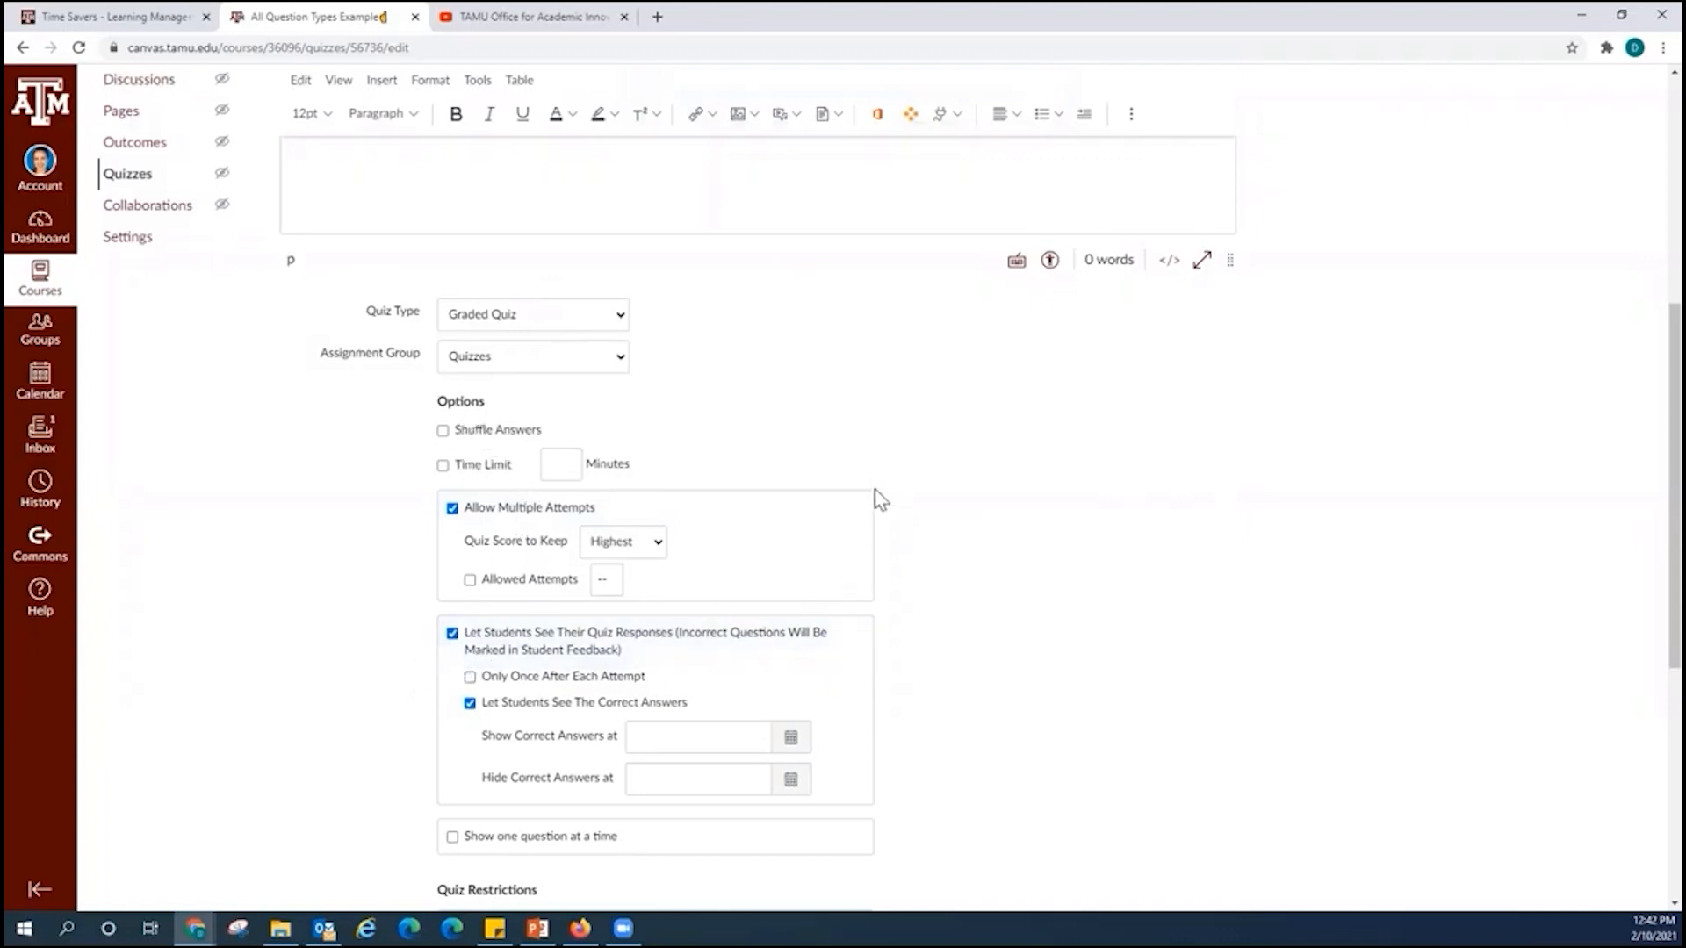
pyautogui.scroll(-6, 693, 403)
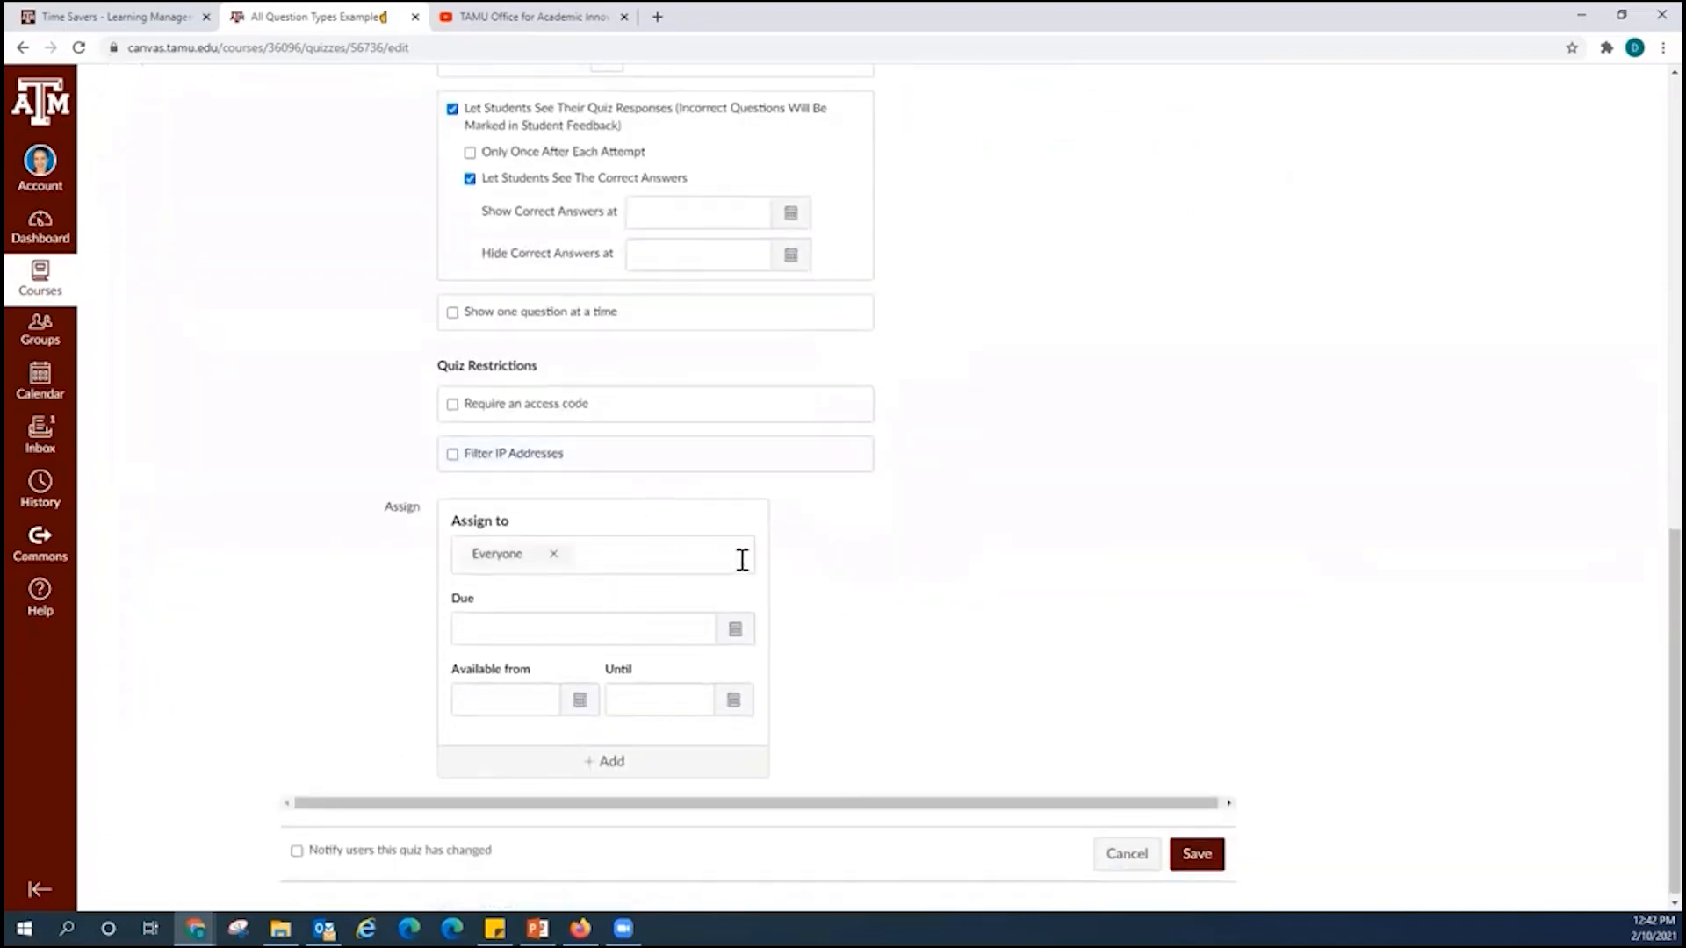
pyautogui.scroll(10, 741, 526)
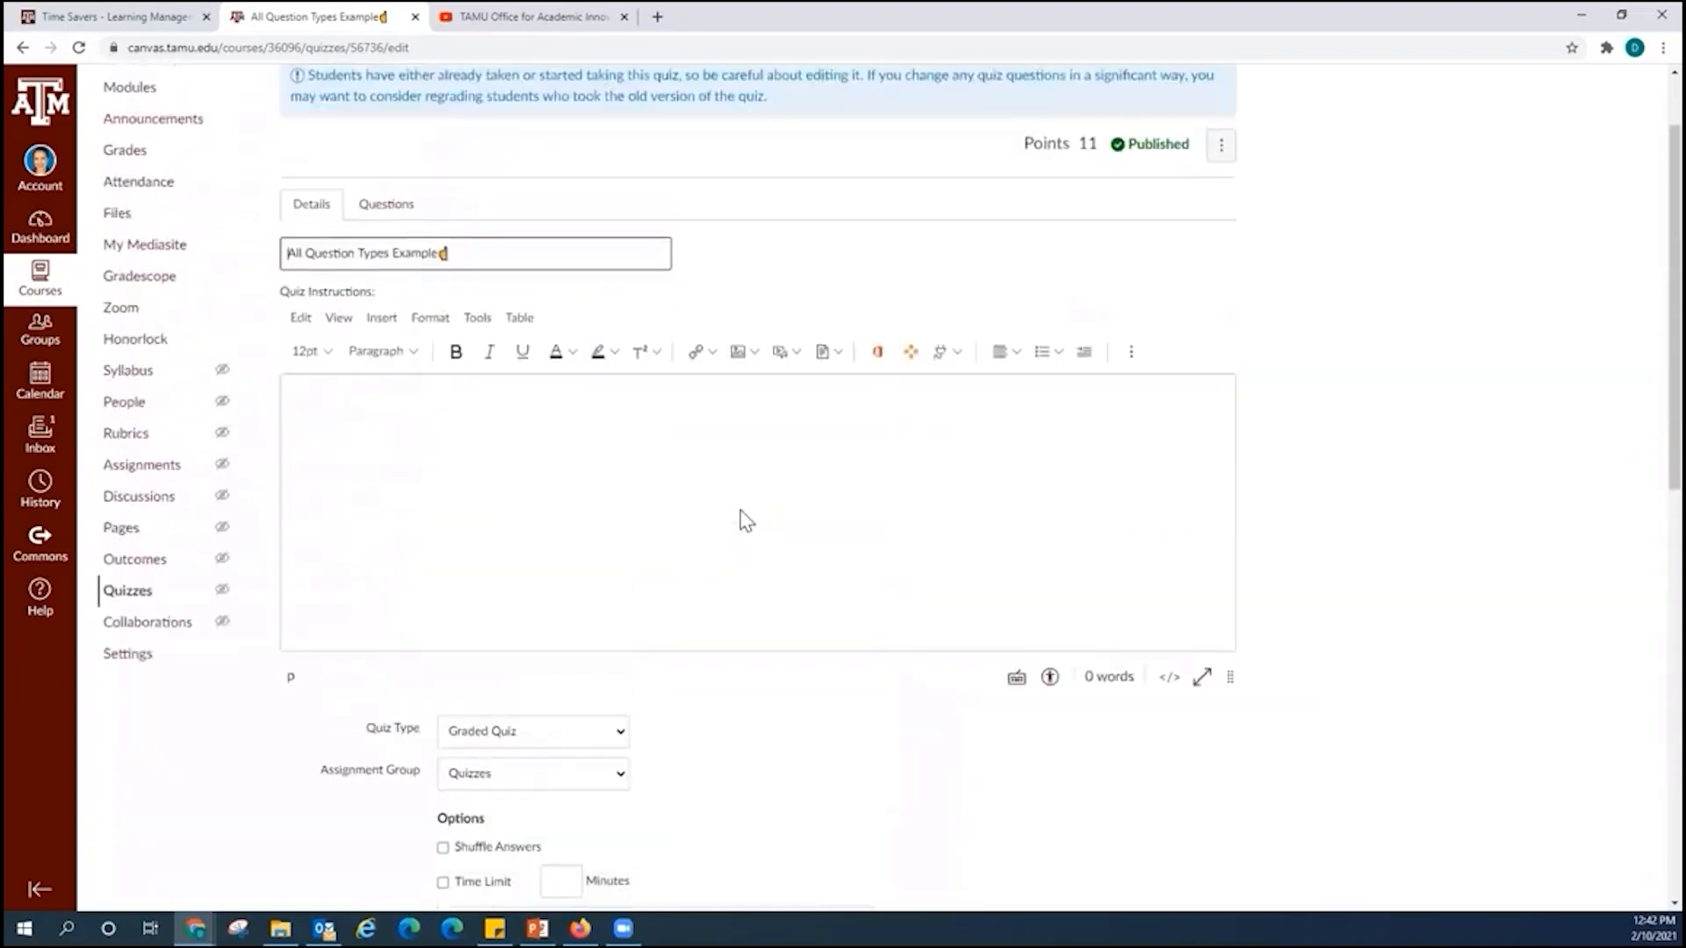
# - Look through the quiz's list of questions, return to its details and leave the quiz editor without saving
pyautogui.click(386, 314)
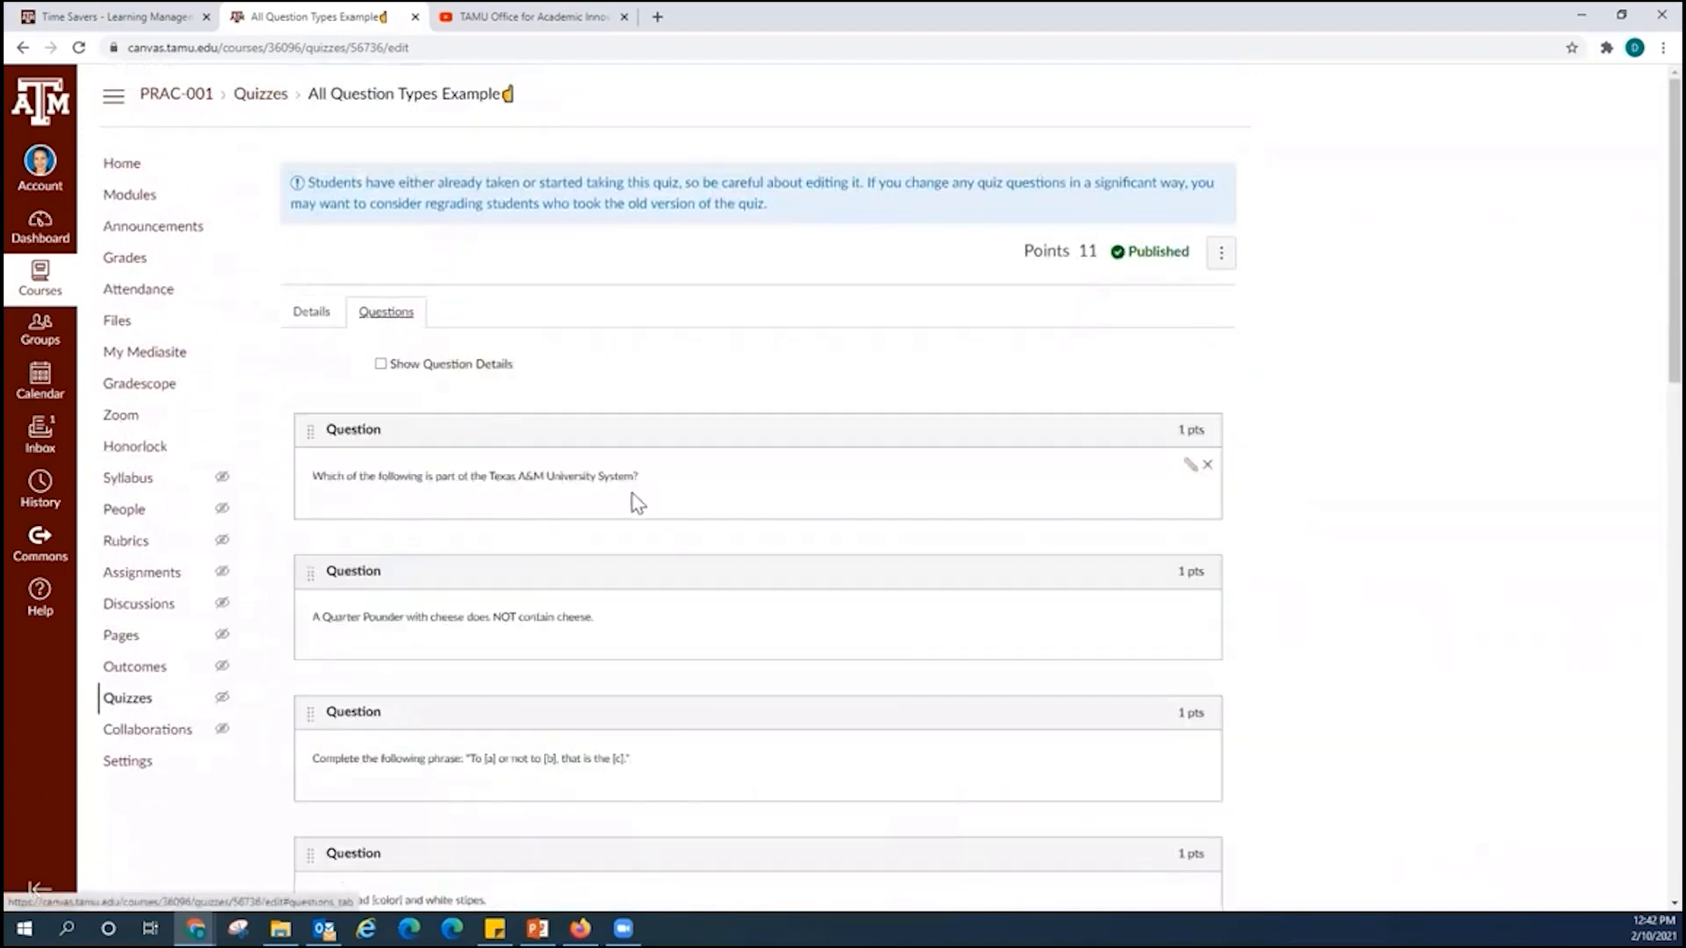
pyautogui.scroll(-6, 738, 465)
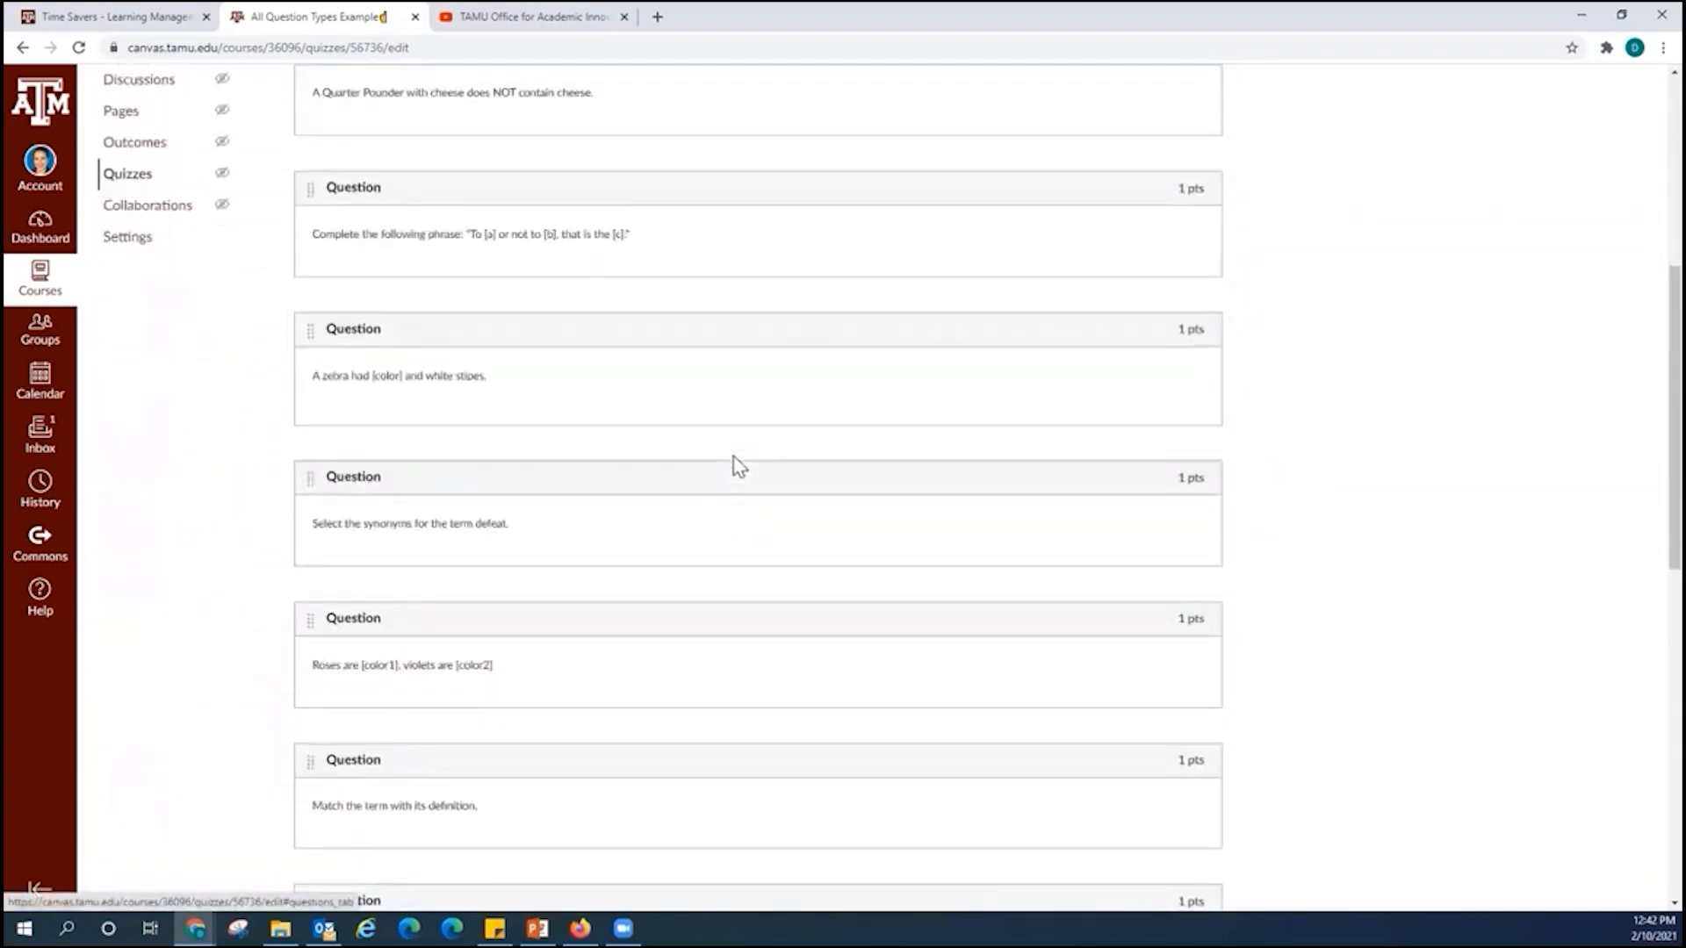
pyautogui.scroll(6, 739, 465)
pyautogui.click(312, 313)
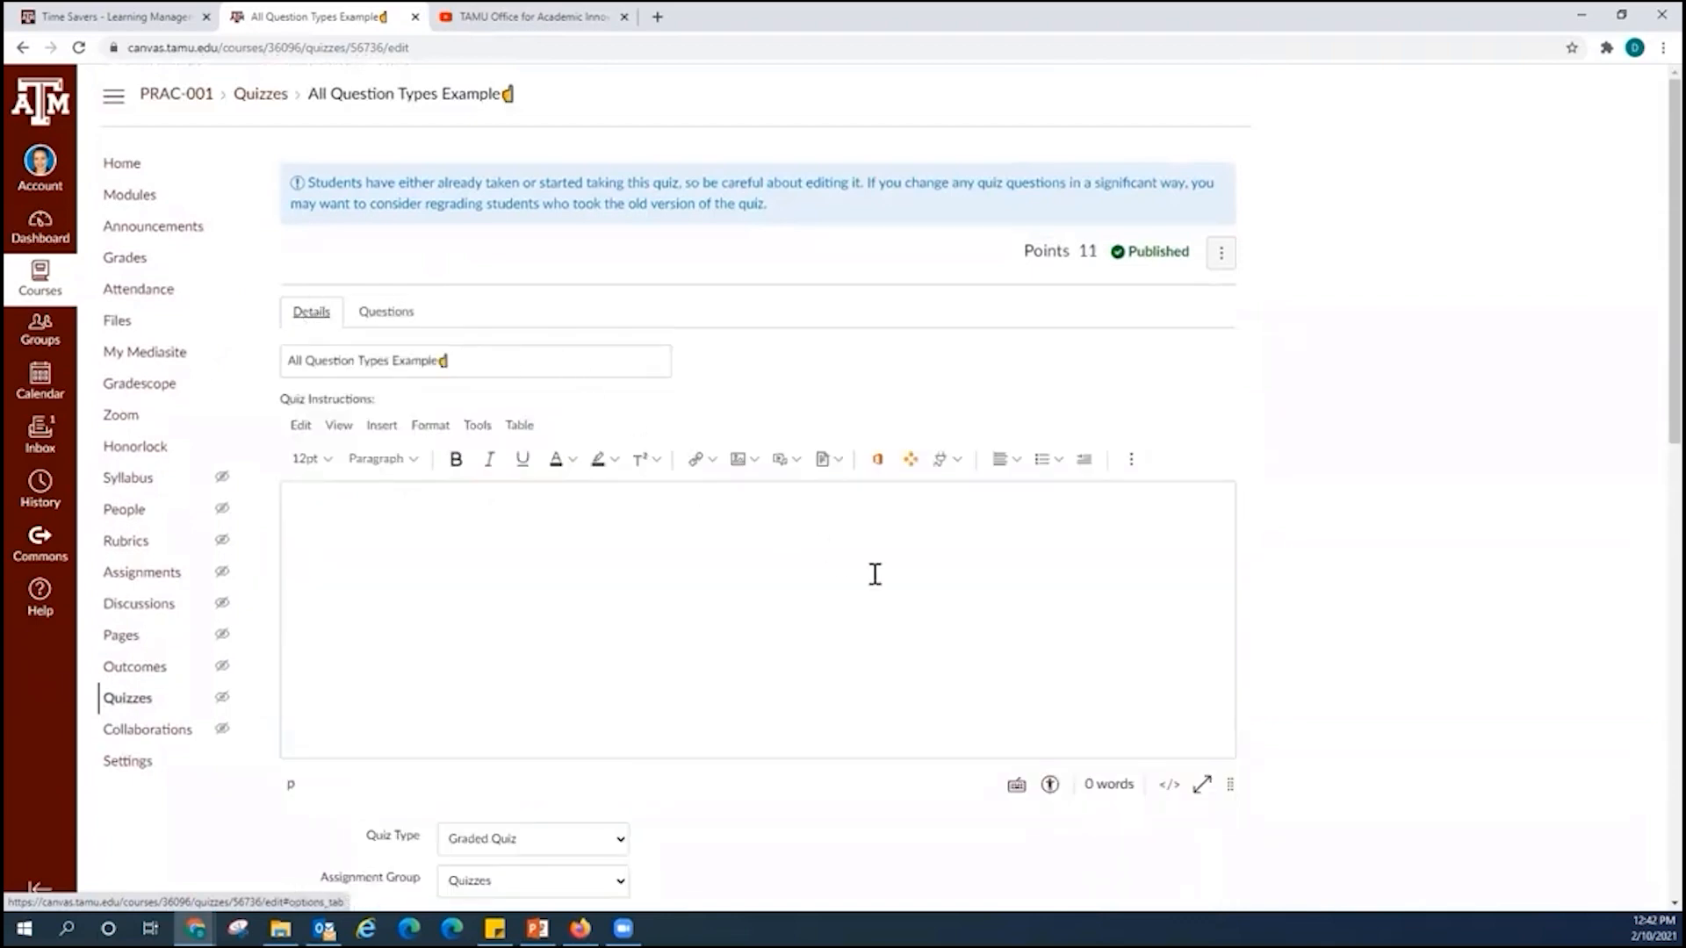
pyautogui.scroll(-10, 907, 632)
pyautogui.scroll(-3, 907, 632)
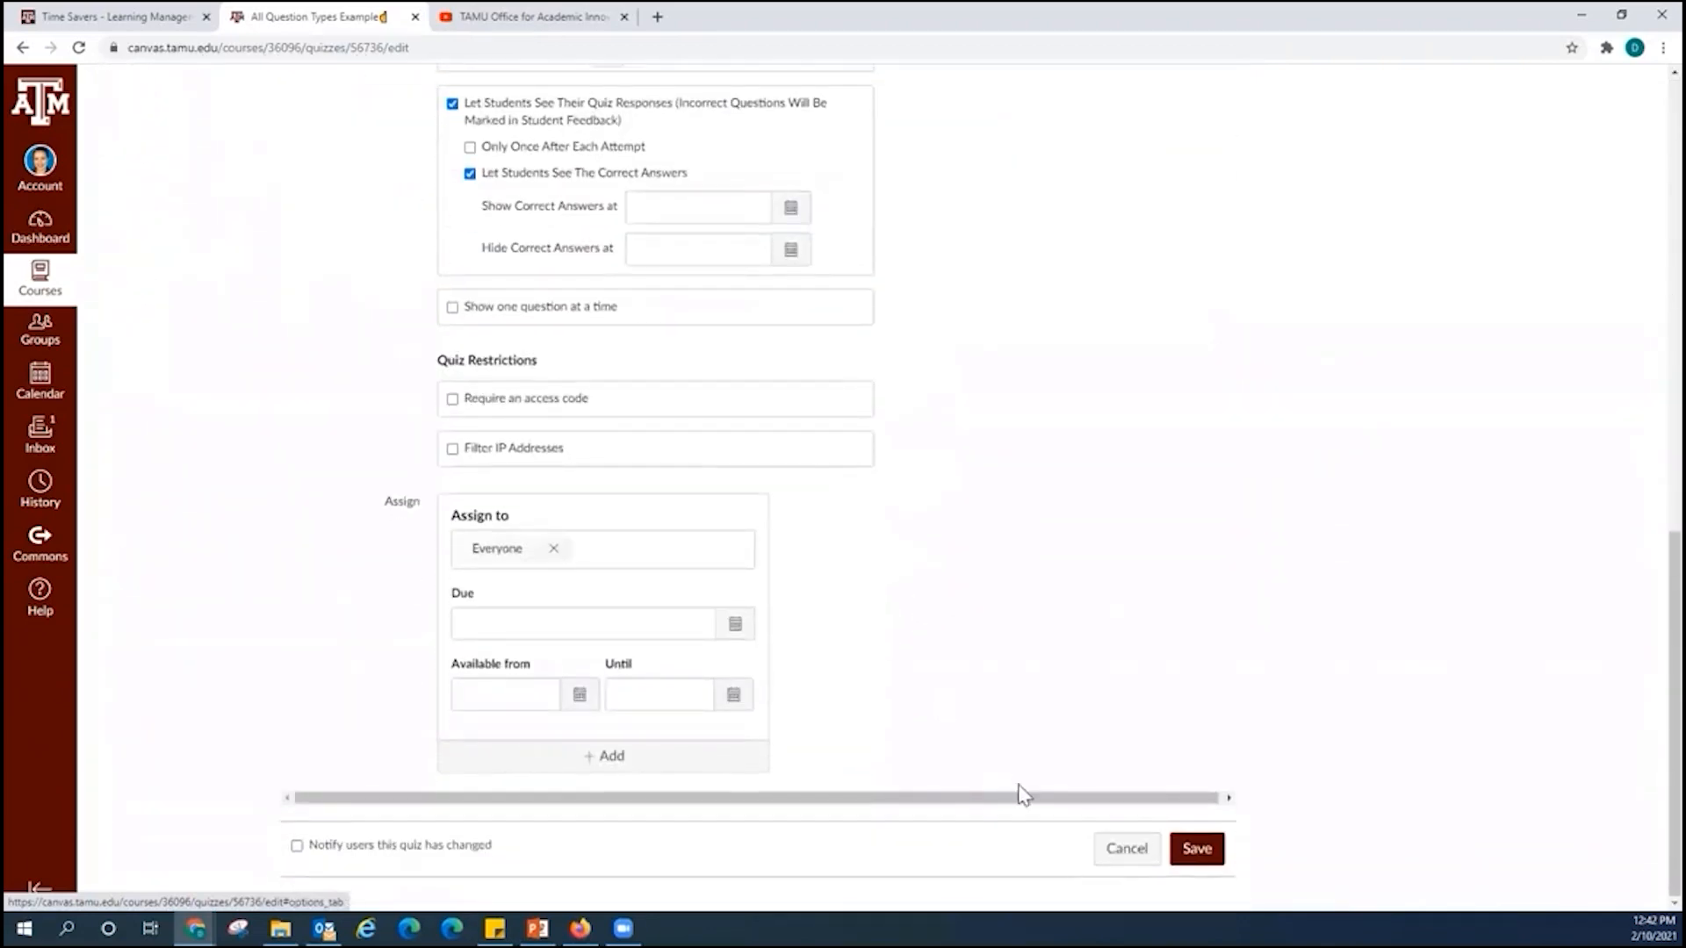
pyautogui.click(1111, 849)
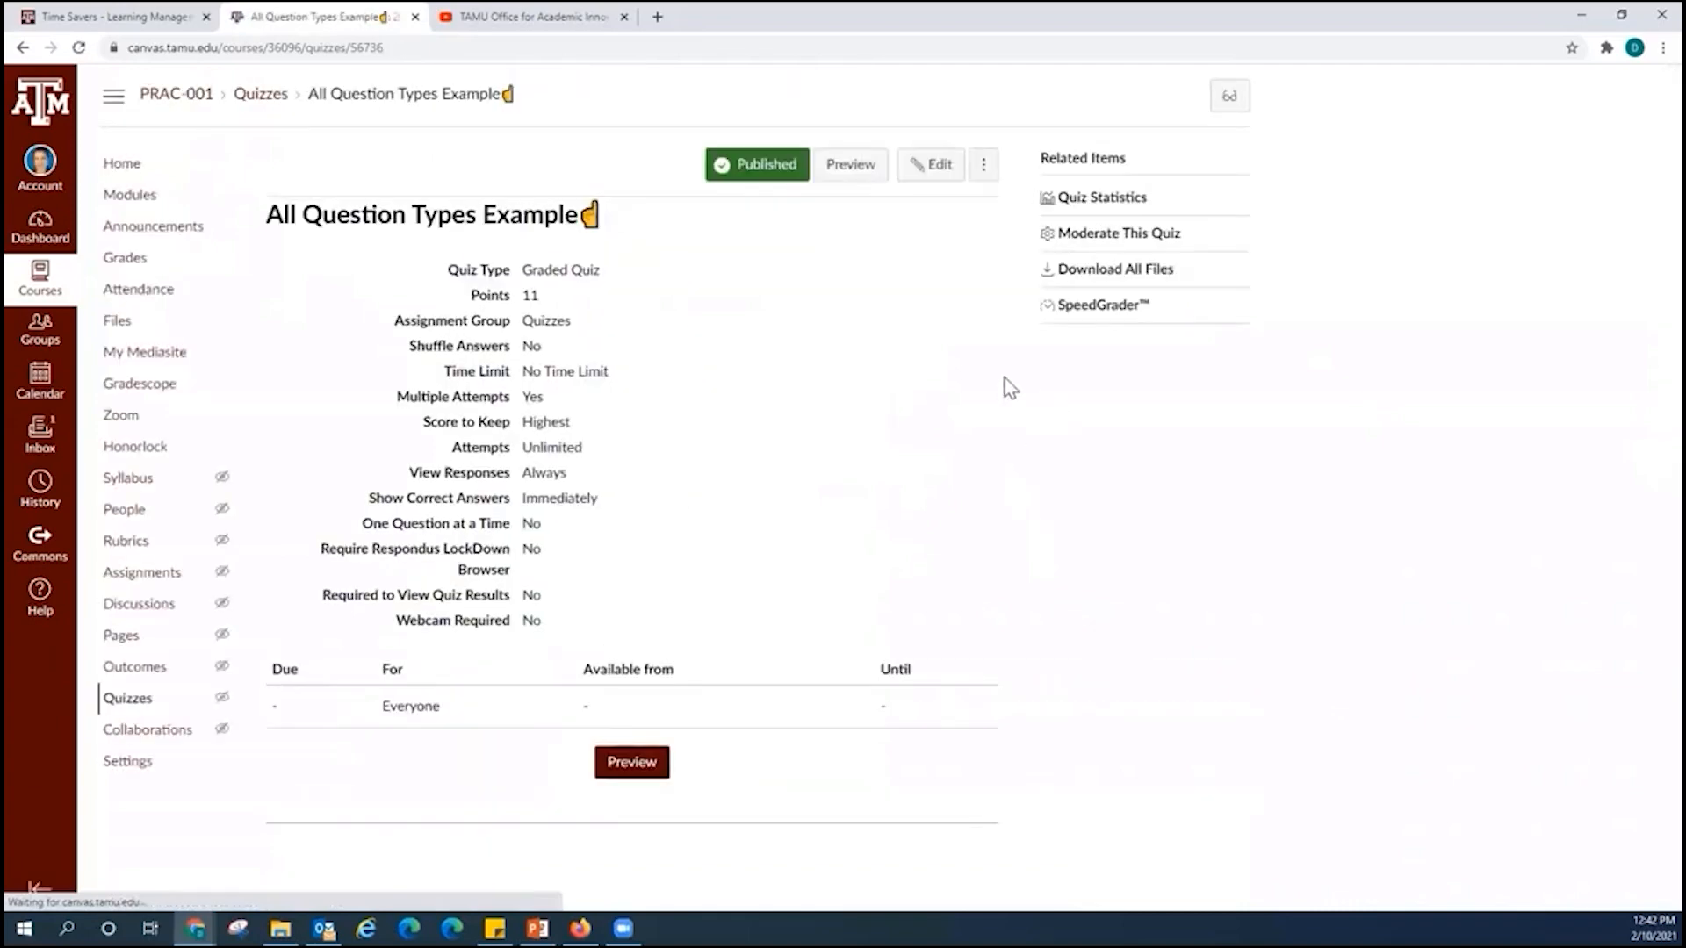
# - Open the quiz in SpeedGrader, give the displayed student 2 fudge points and update the scores
pyautogui.click(1109, 309)
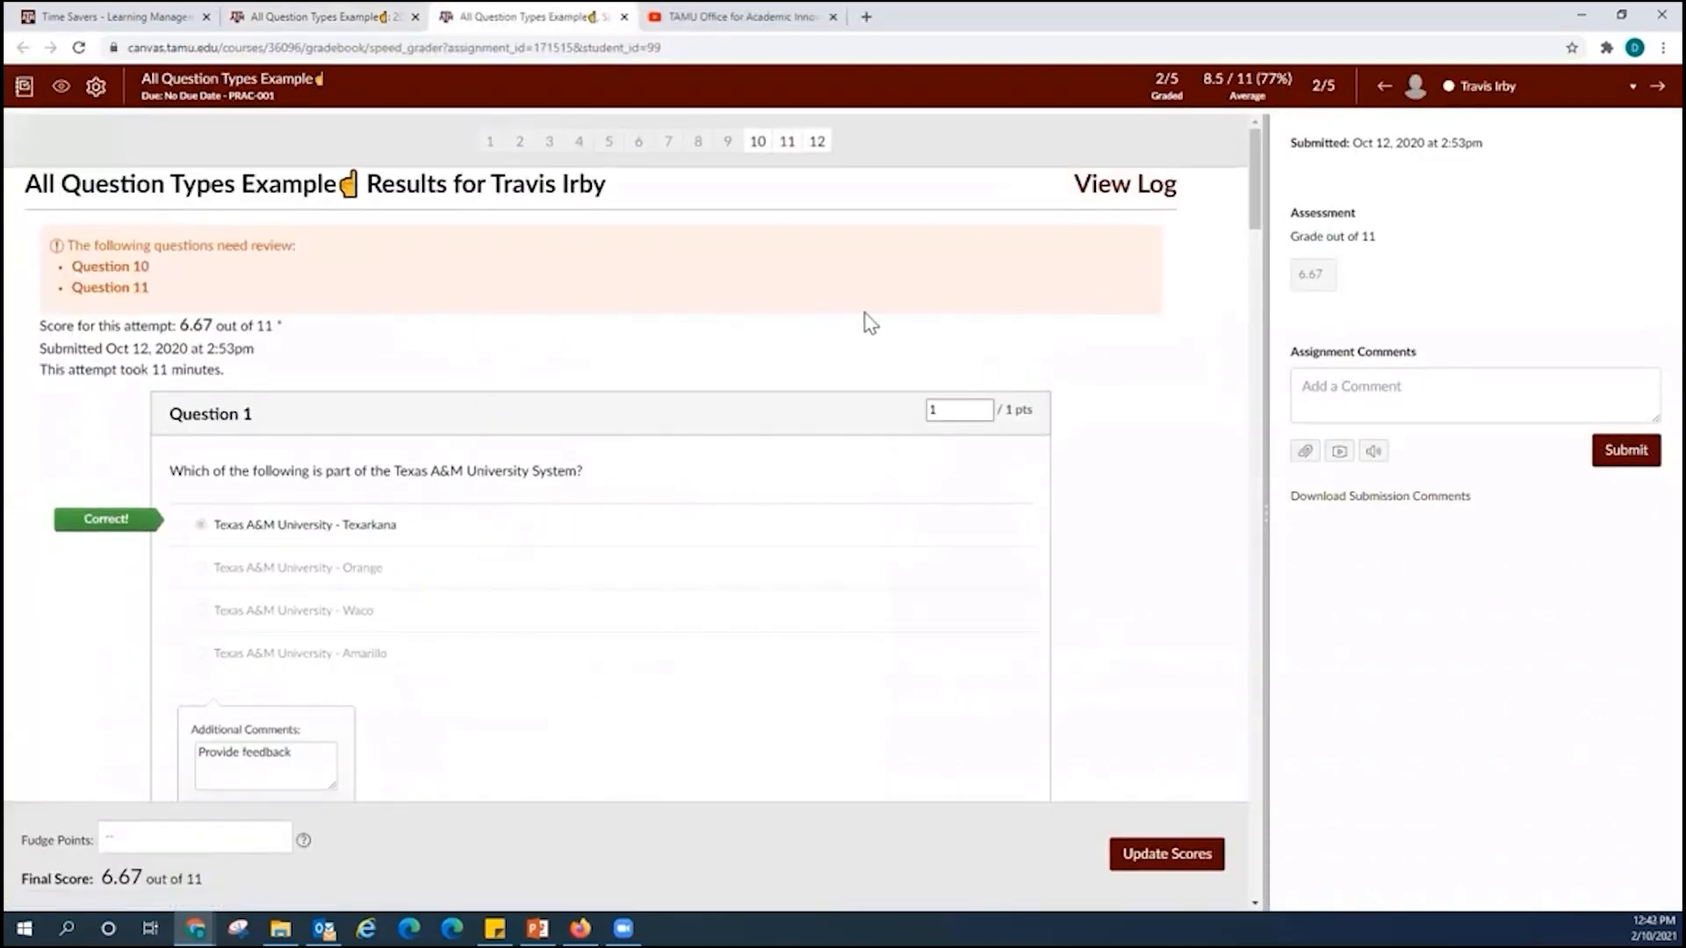
pyautogui.scroll(-2, 540, 362)
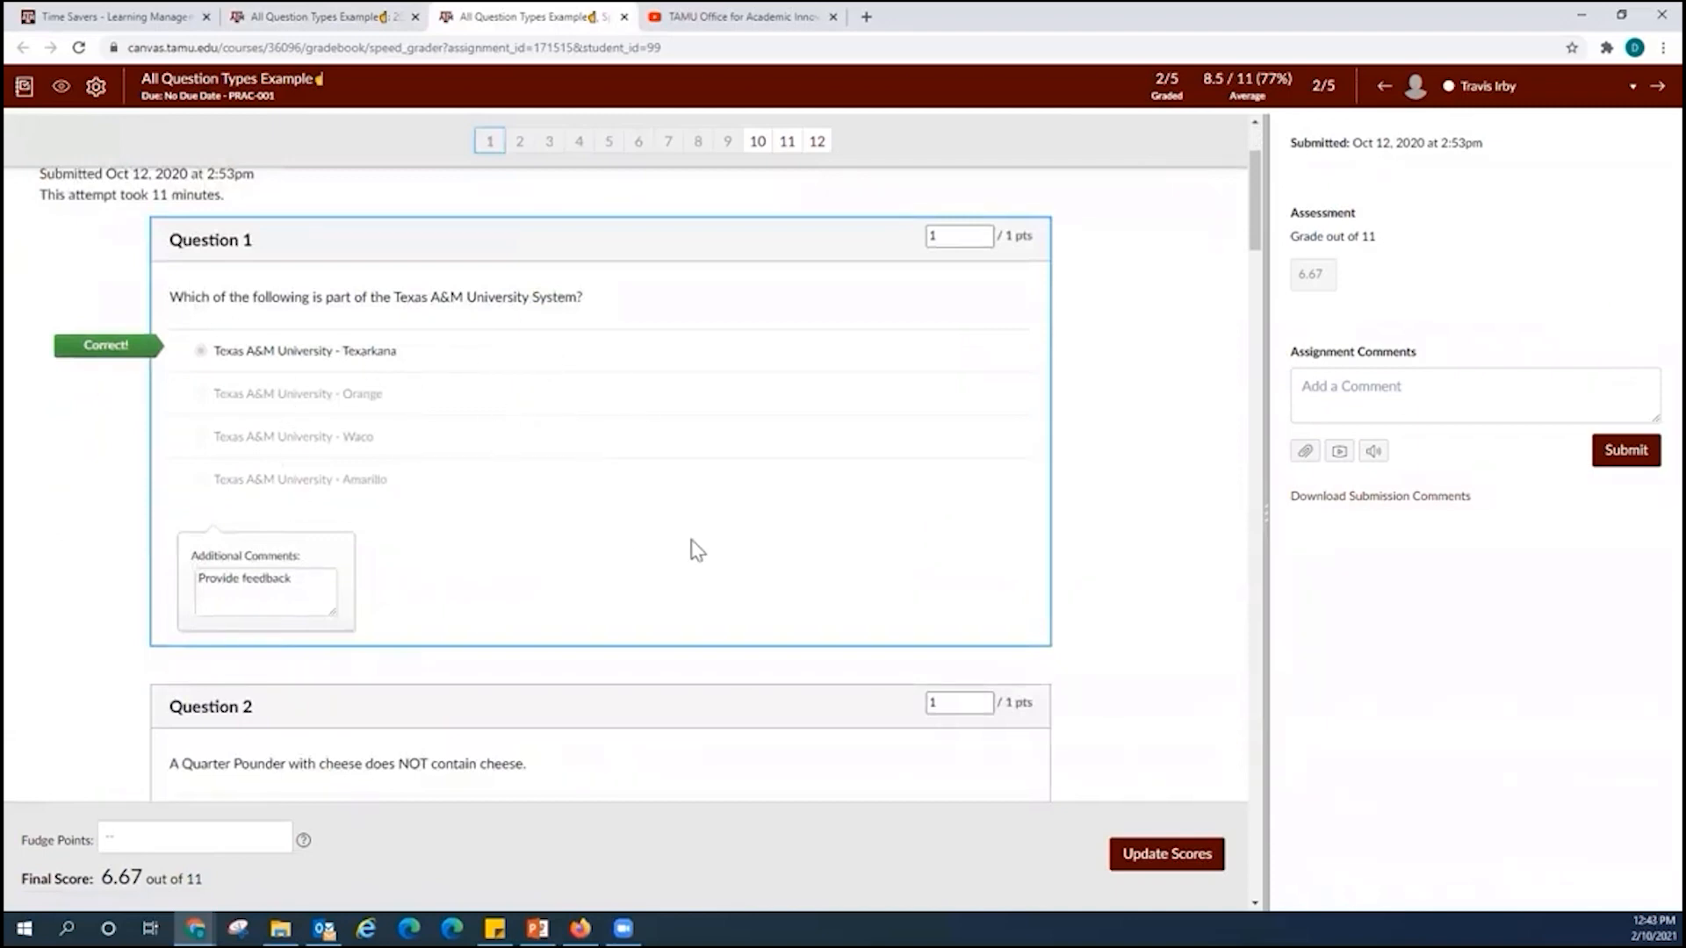
pyautogui.scroll(2, 694, 540)
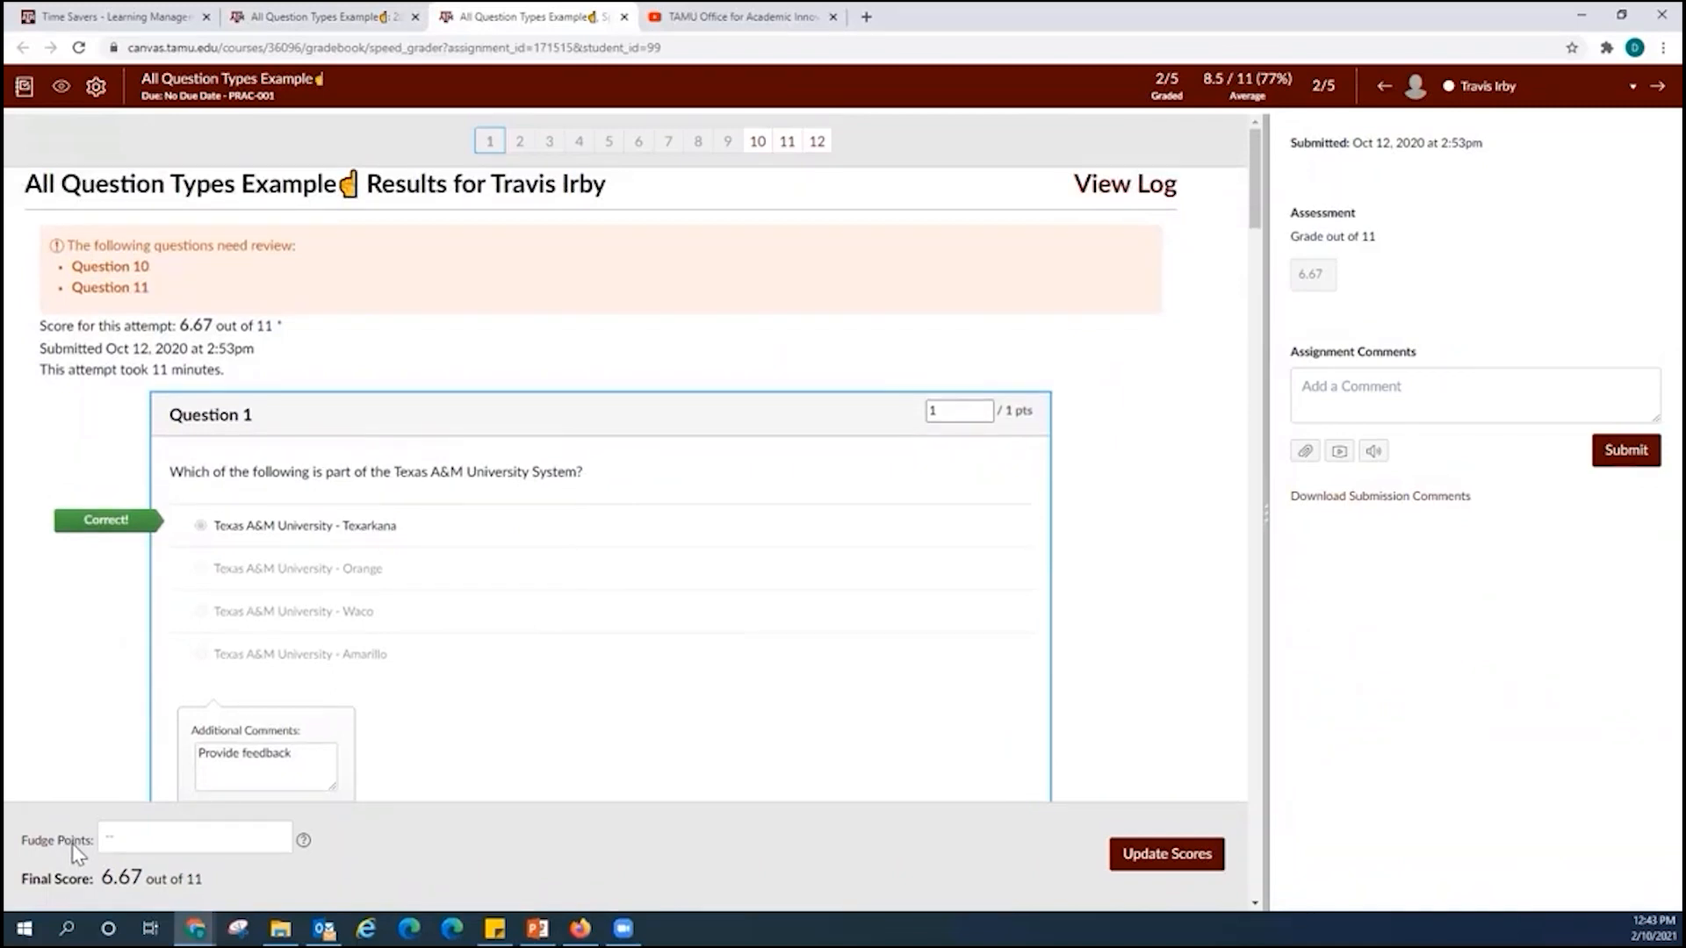
pyautogui.click(136, 836)
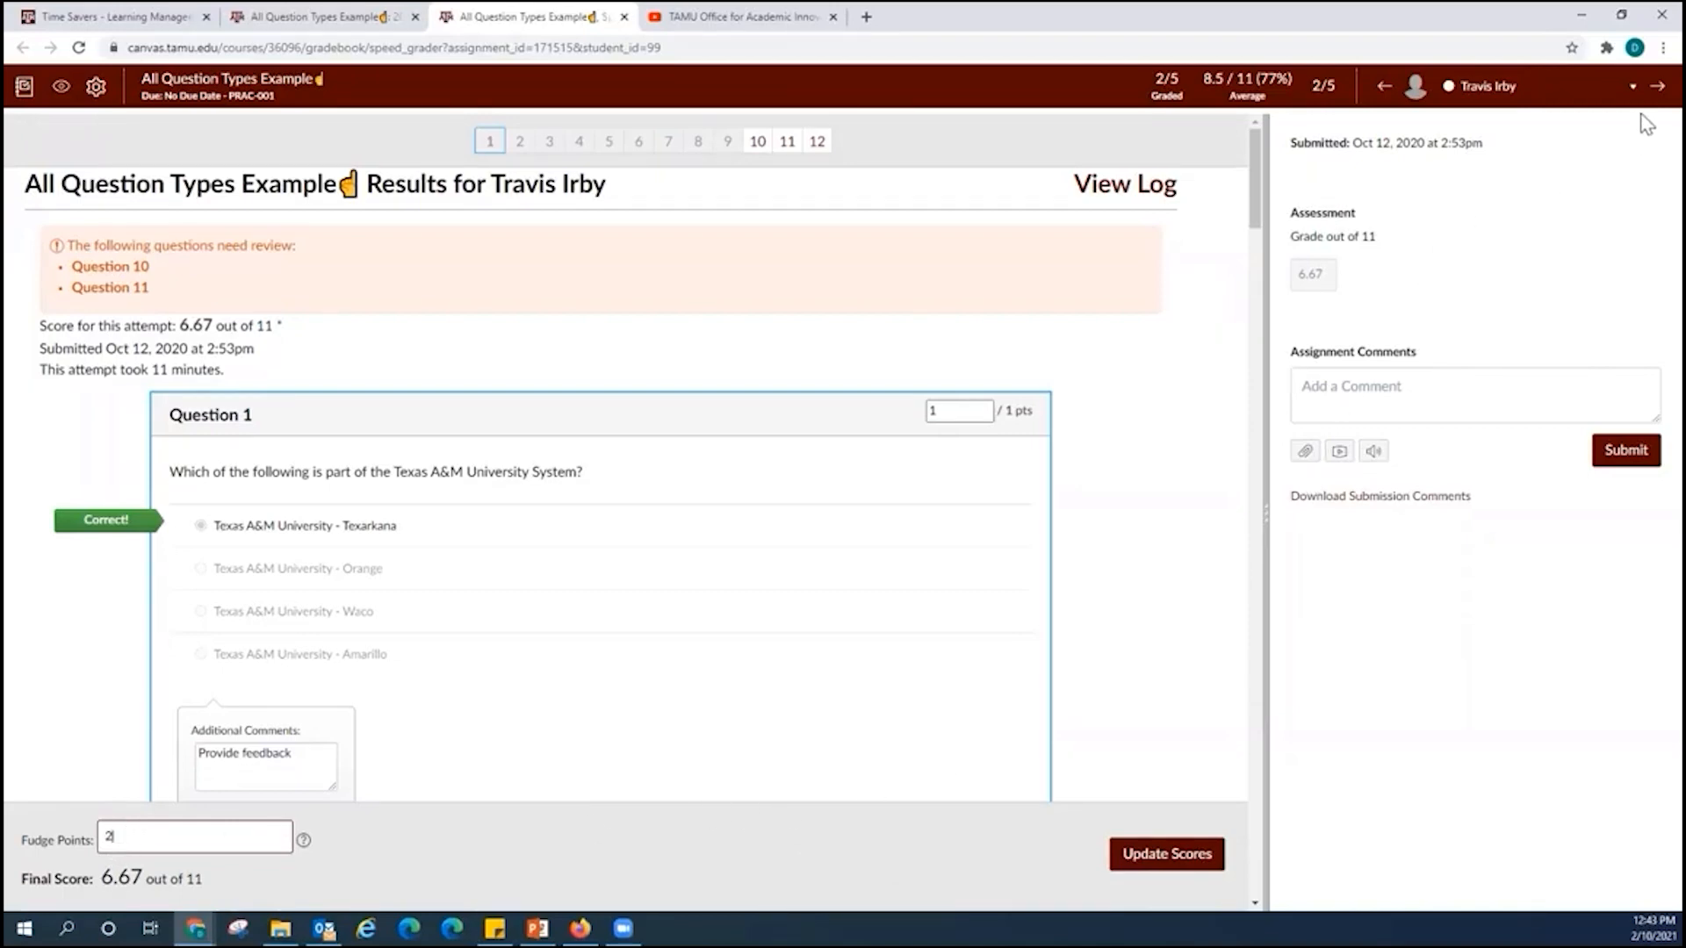
pyautogui.click(1183, 870)
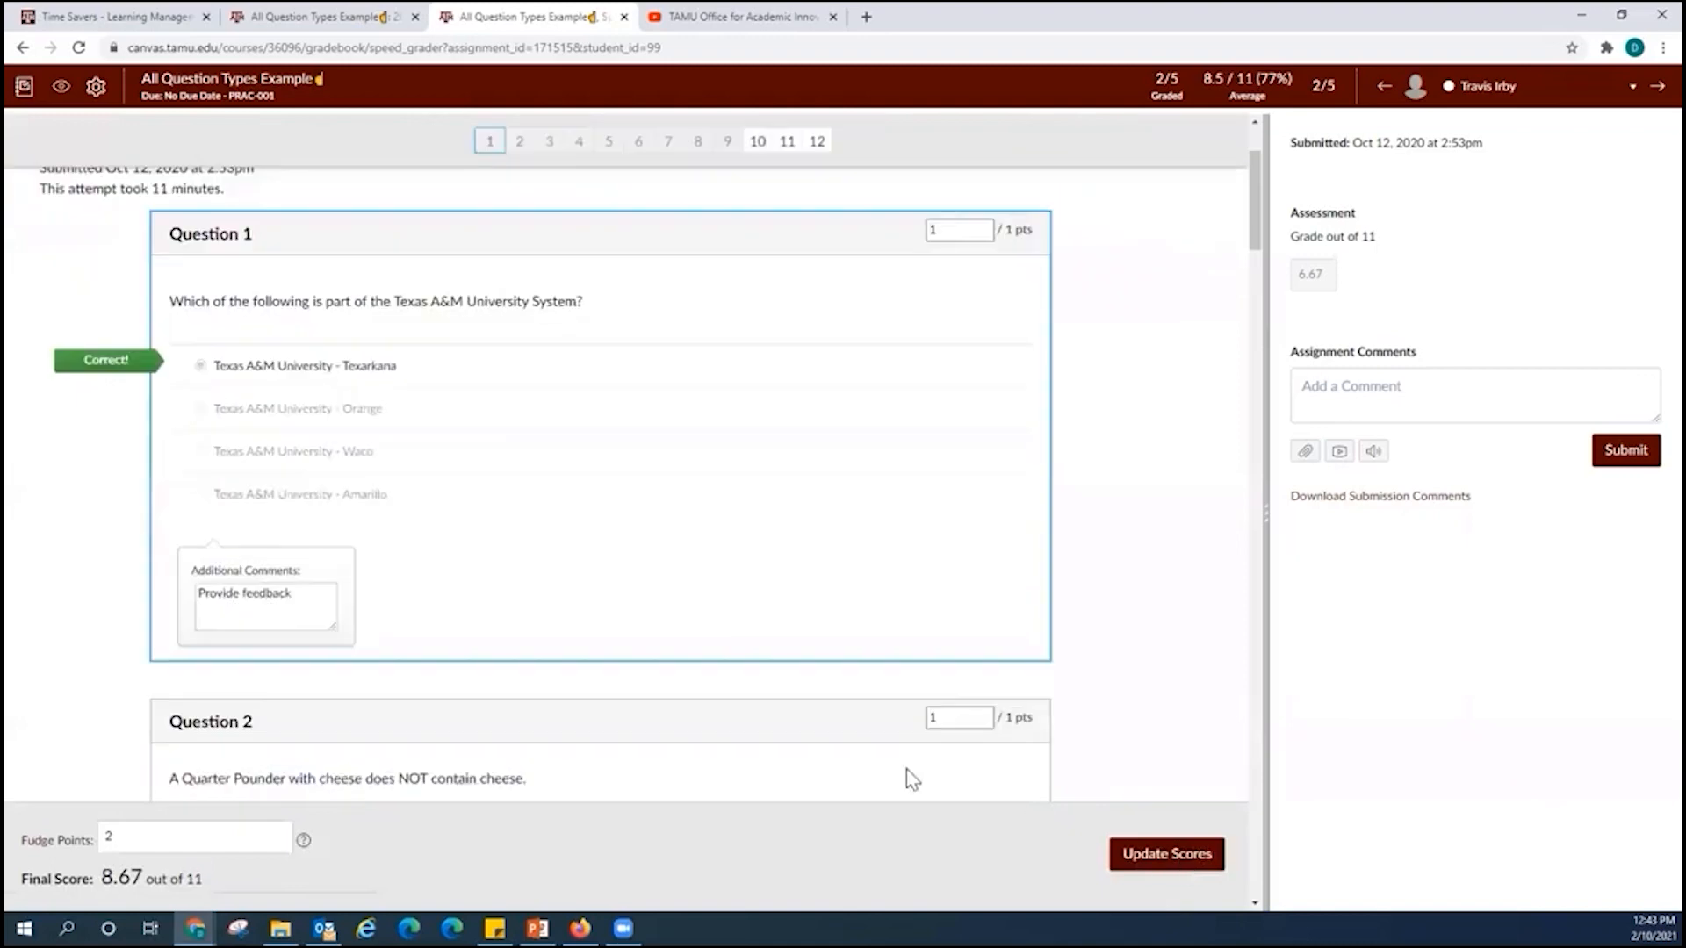
pyautogui.moveTo(102, 876); pyautogui.dragTo(142, 871)
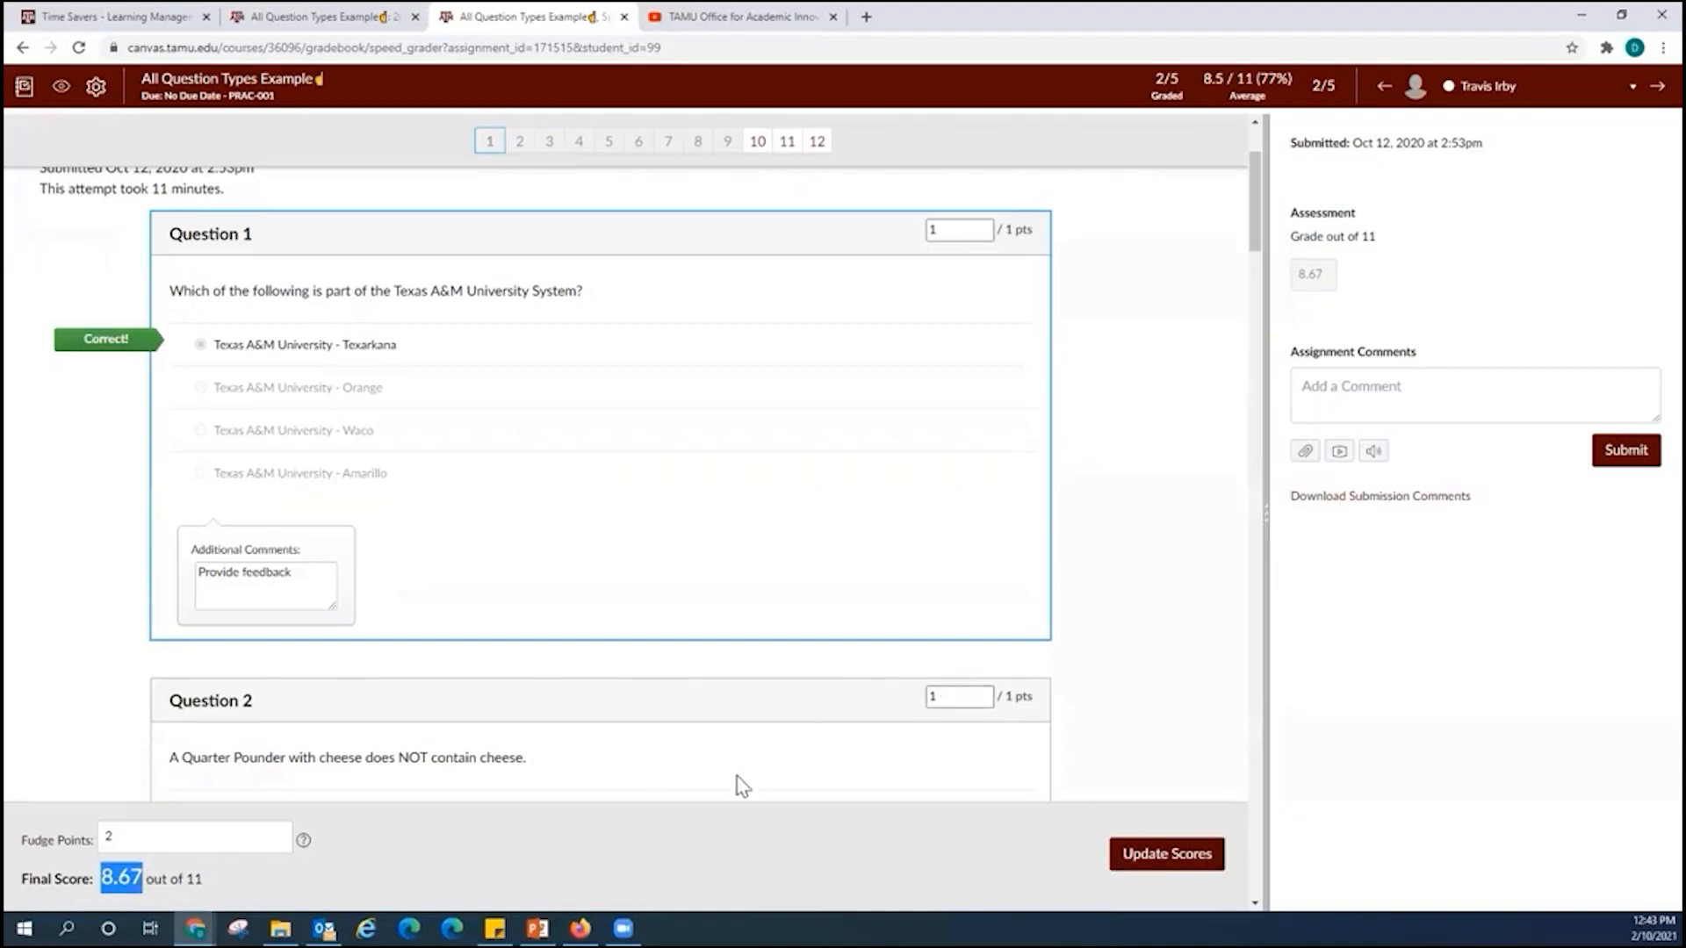
# - Advance through the students in SpeedGrader to the Test Student's quiz submission
pyautogui.click(1656, 87)
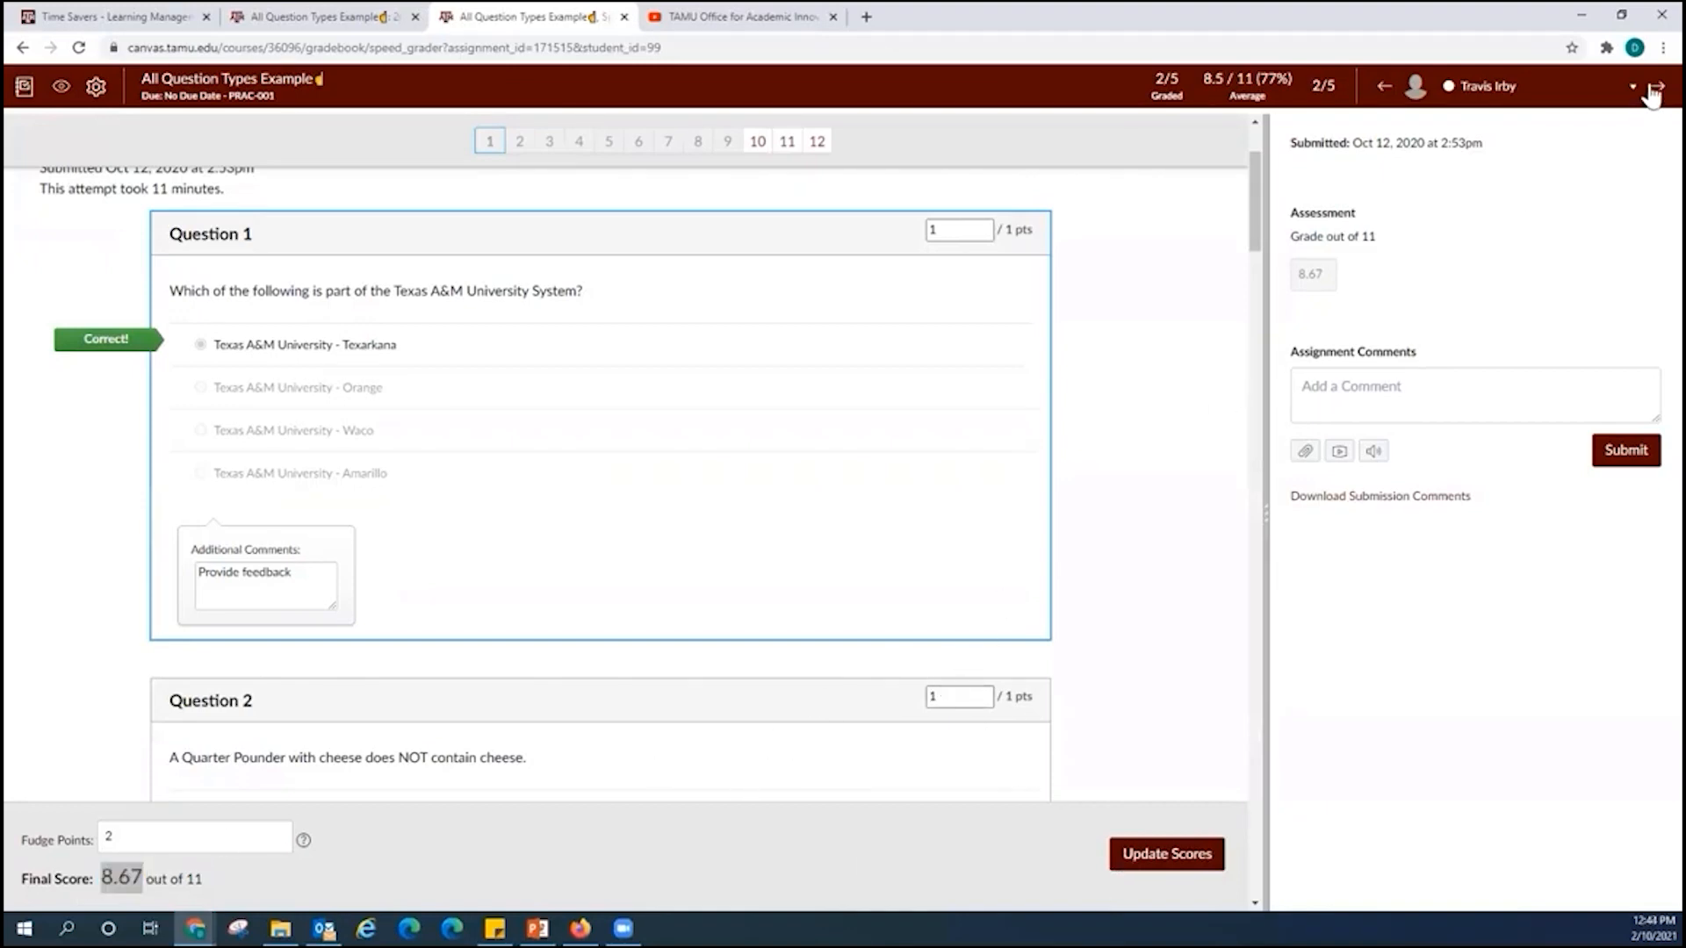
pyautogui.click(1656, 87)
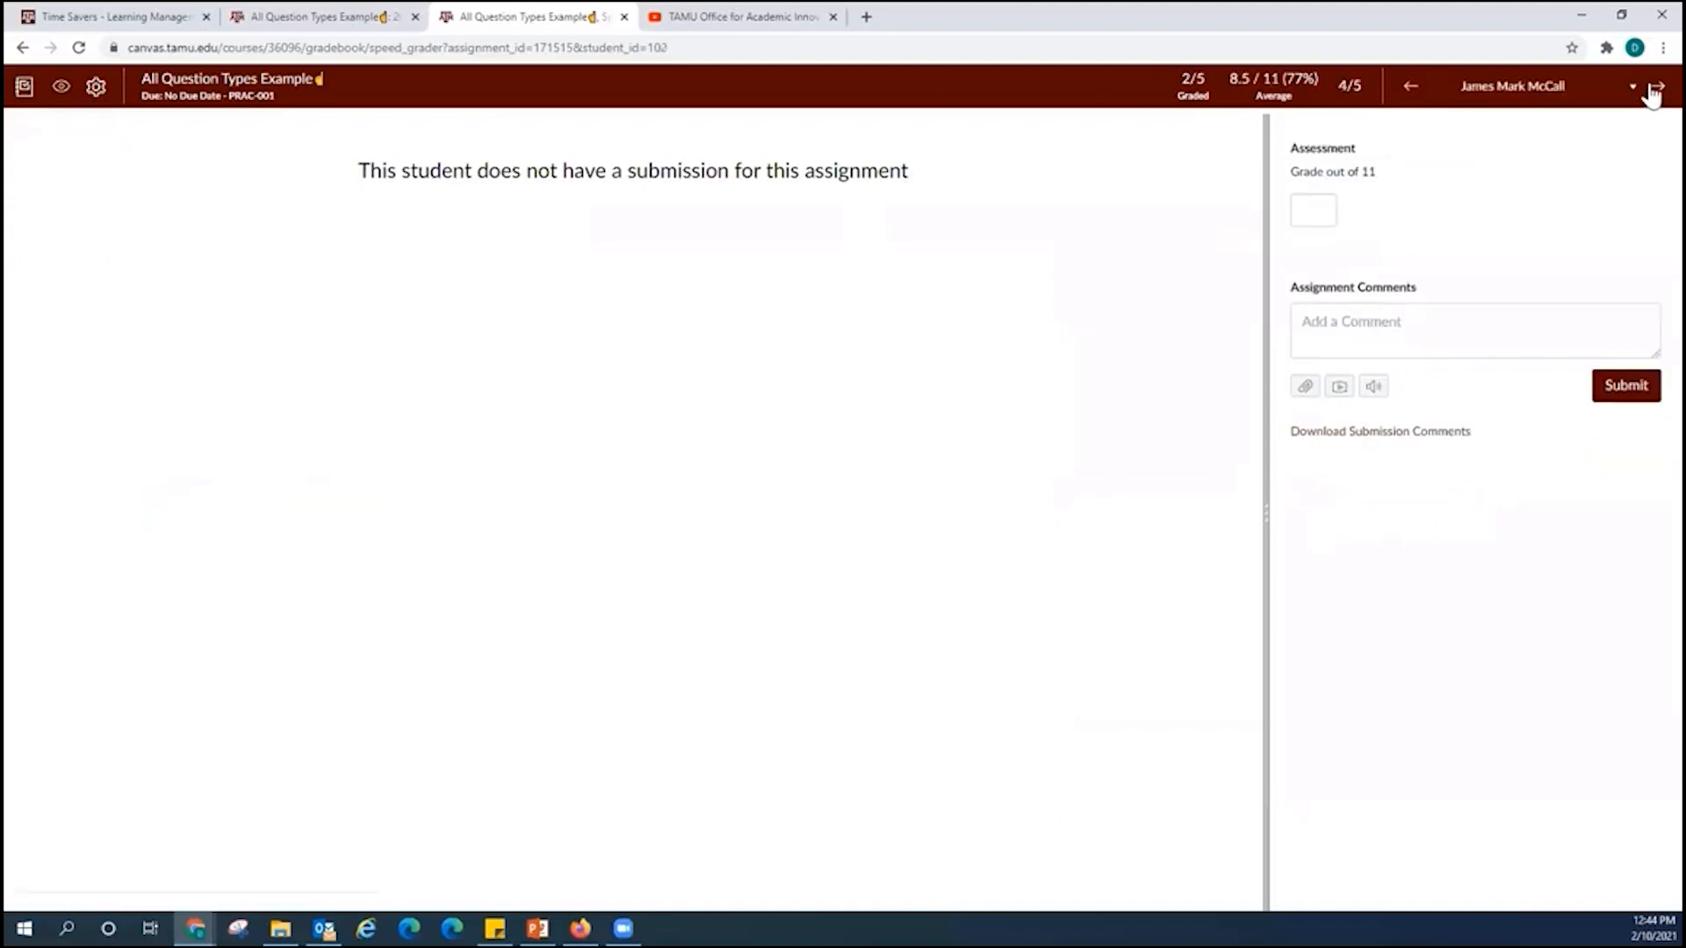
pyautogui.click(1656, 87)
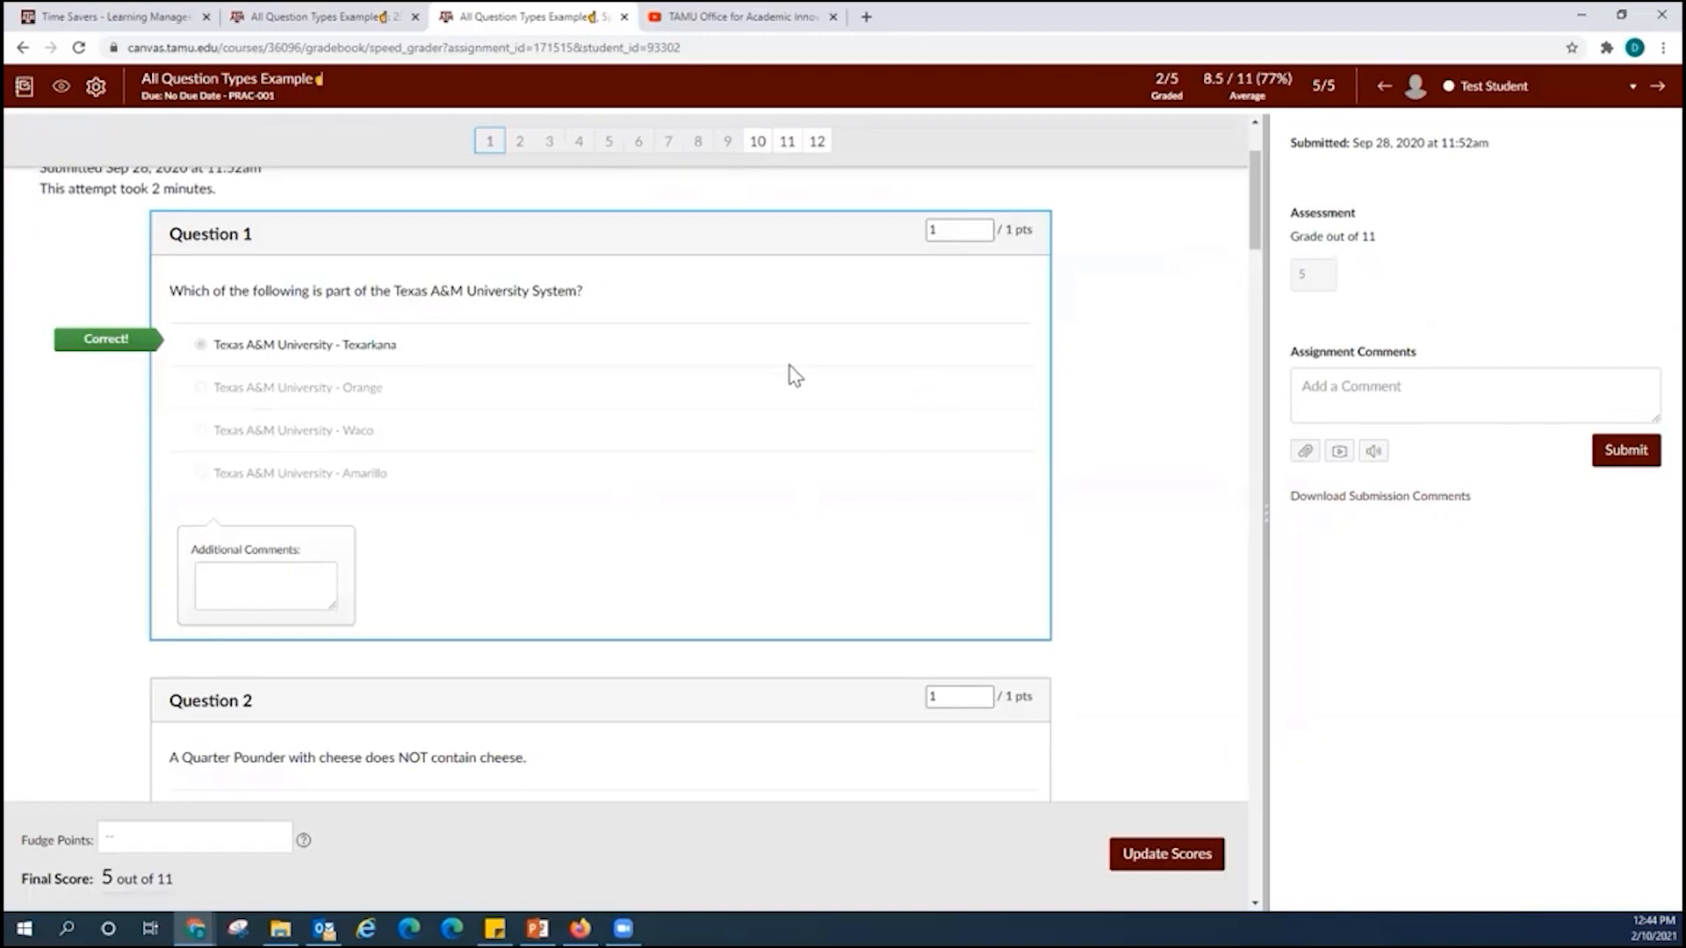
# - Try entering 1 fudge point for the Test Student and moving to the next student without updating the scores, and return
pyautogui.click(122, 837)
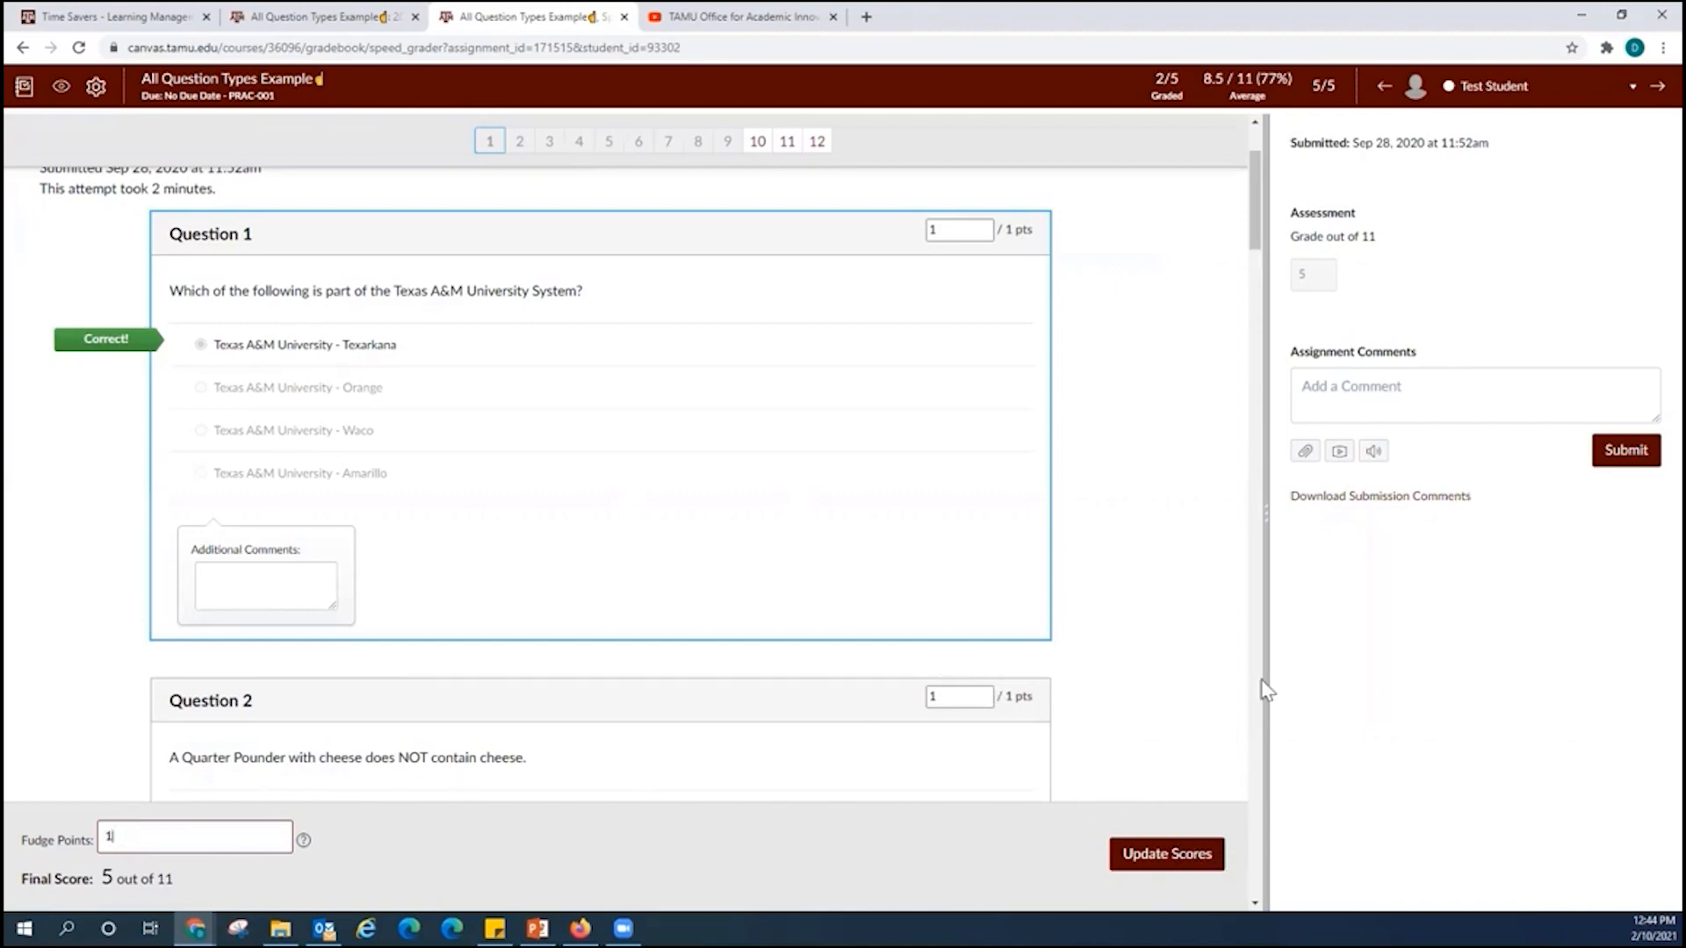
pyautogui.click(1655, 86)
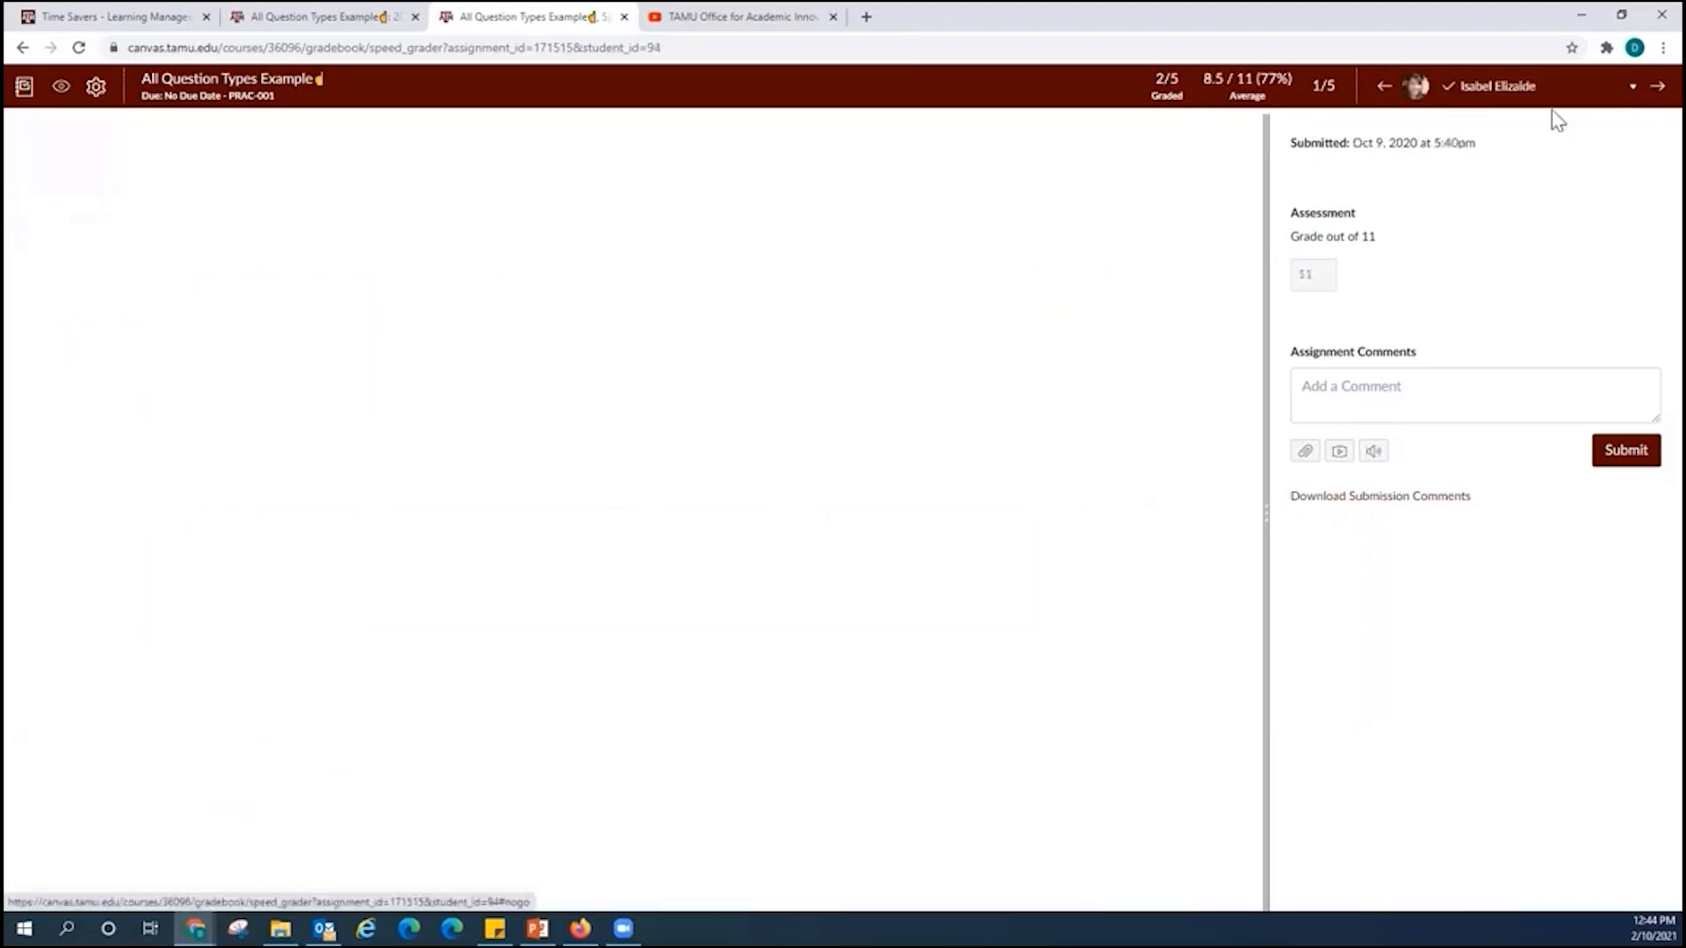
pyautogui.click(1382, 86)
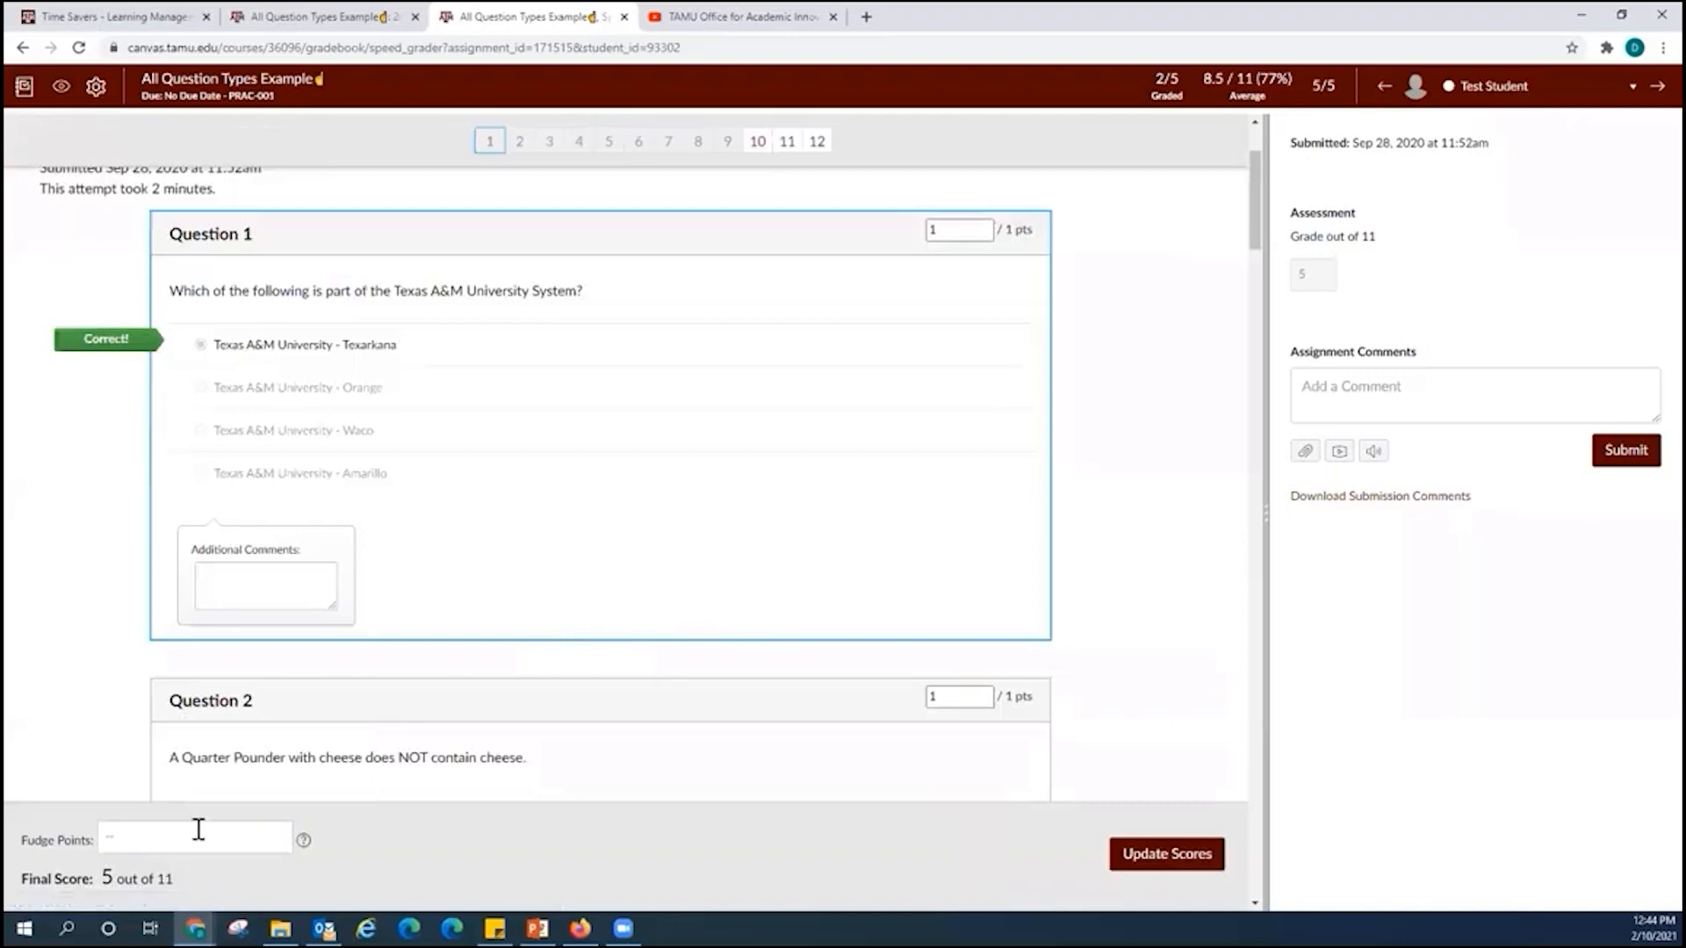
# - Give the Test Student 1 fudge point and update the scores
pyautogui.click(160, 831)
pyautogui.click(1193, 859)
# - Switch to the PowerPoint slide show and advance to the slide on adding extra credit in a rubric
pyautogui.click(538, 928)
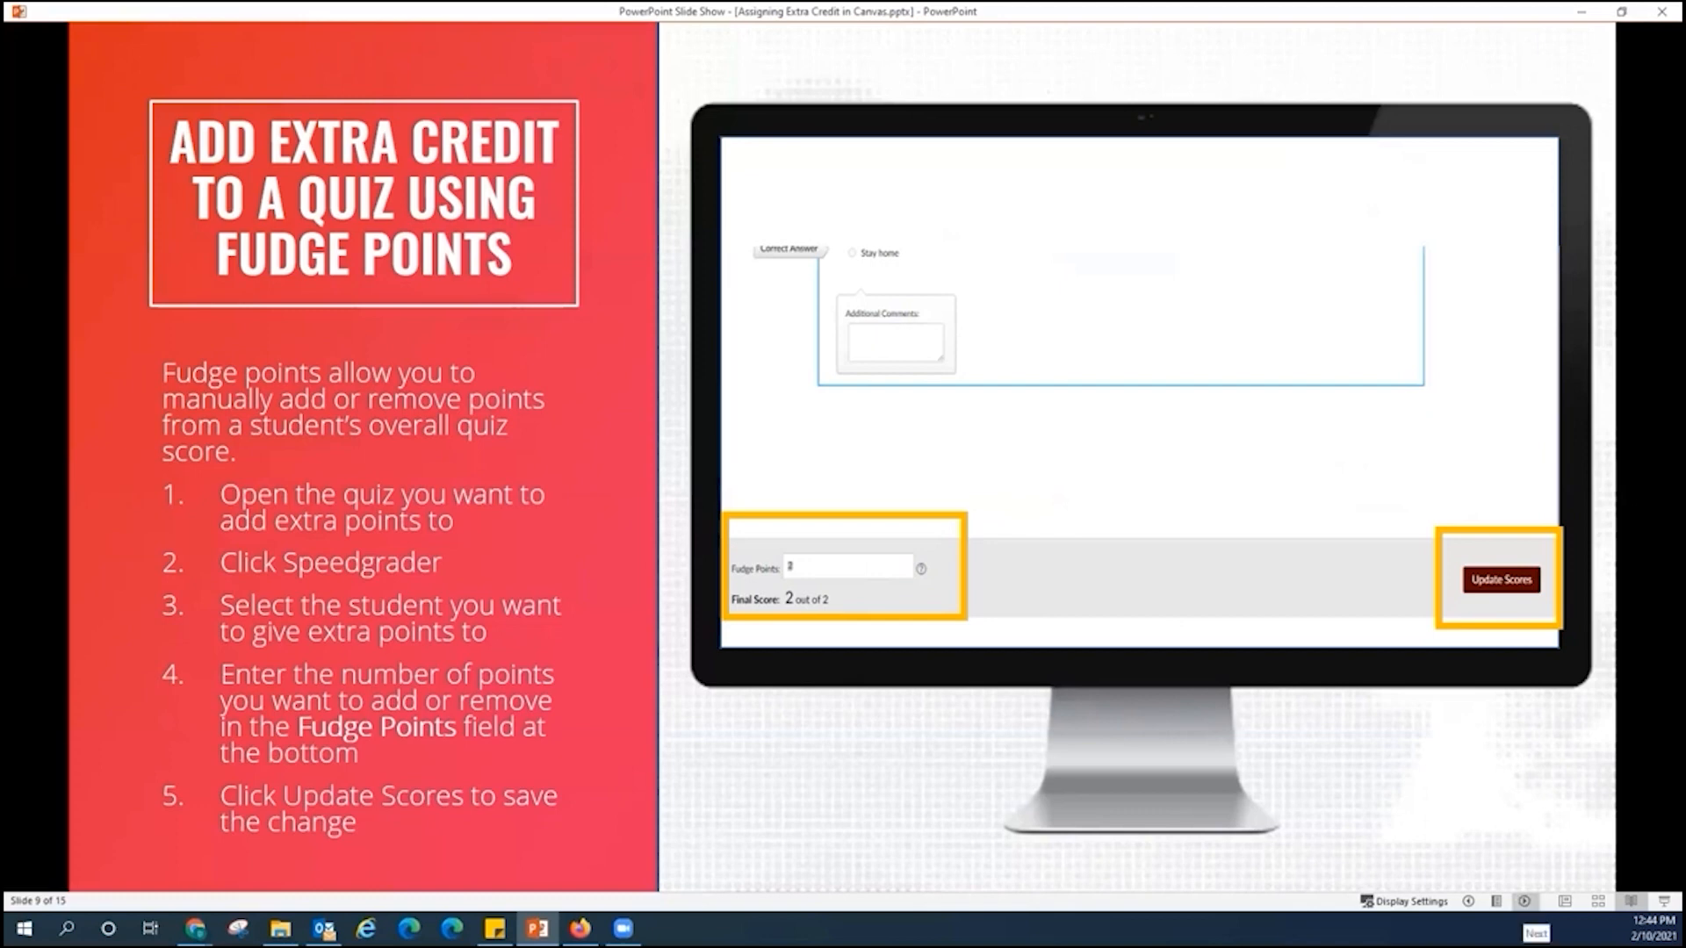
pyautogui.click(1524, 901)
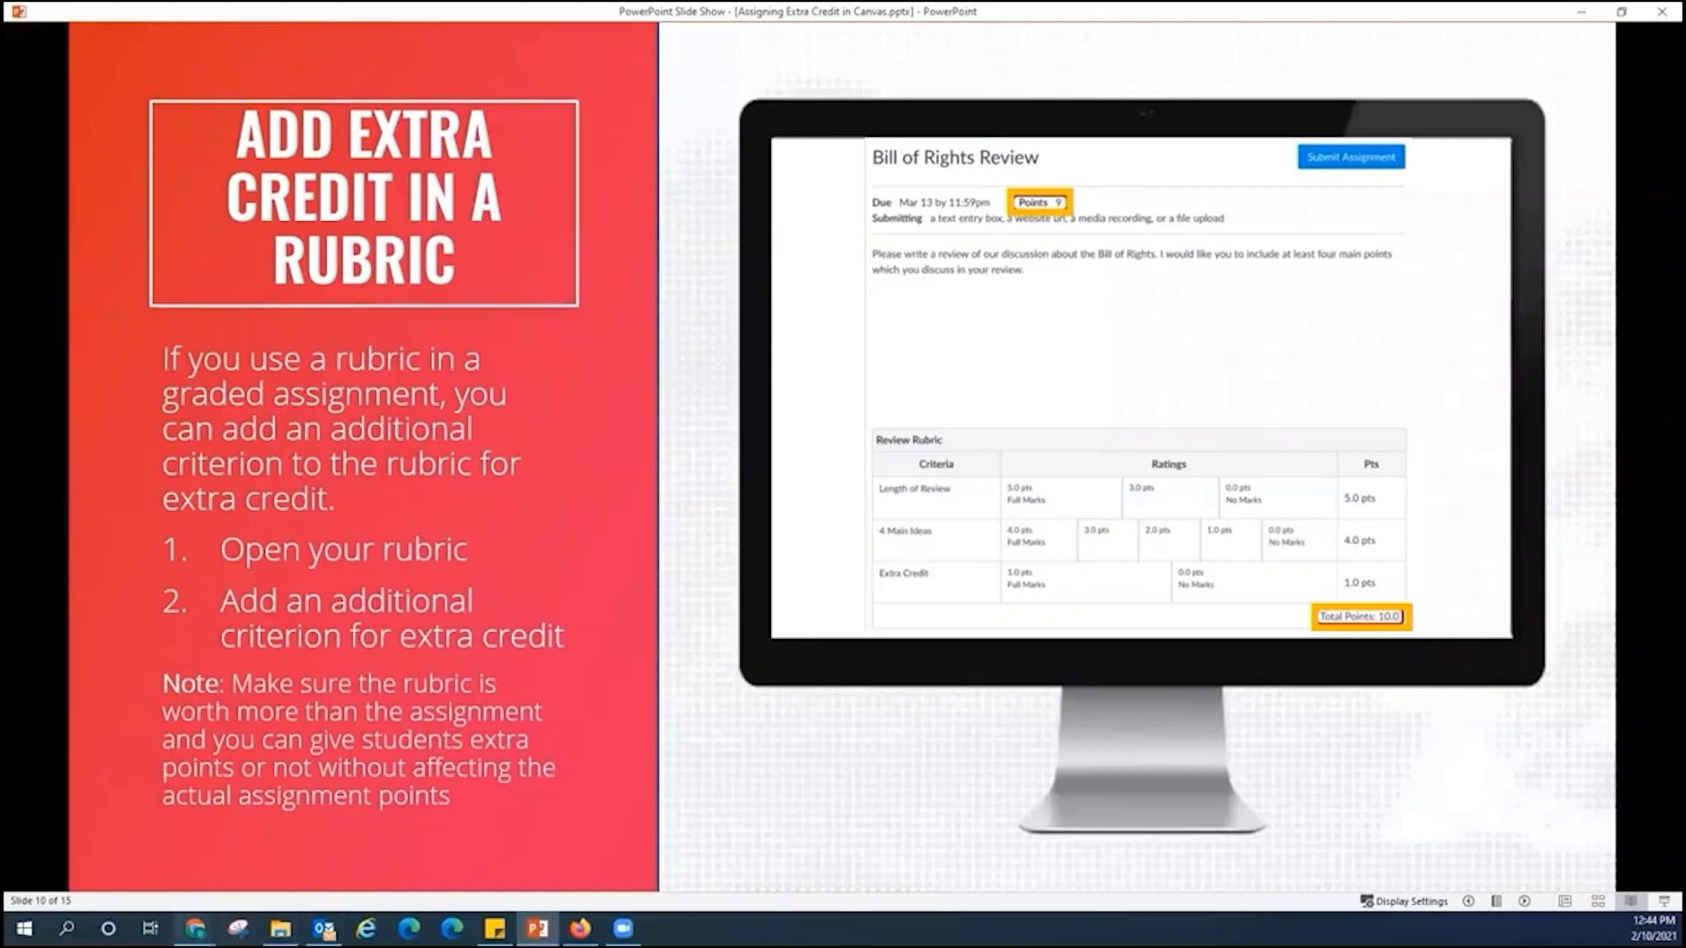
# - Return to Canvas in the browser, close SpeedGrader and open Assignment with Rubric and Extra Credit from the course modules
pyautogui.moveTo(195, 928)
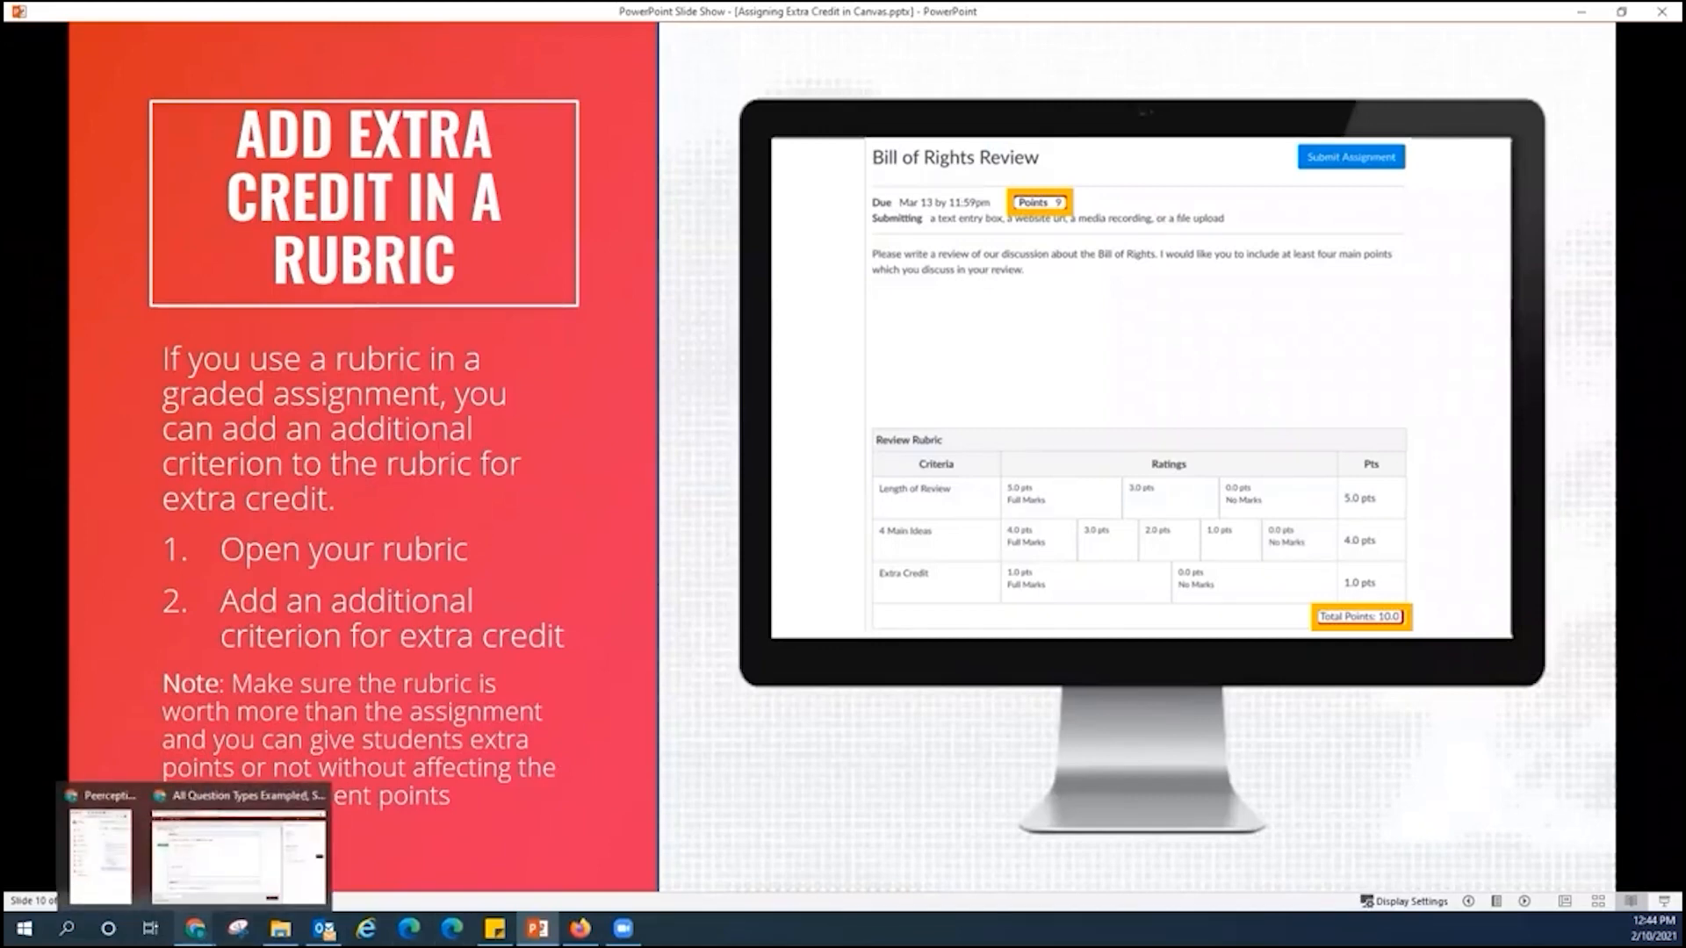
pyautogui.click(212, 860)
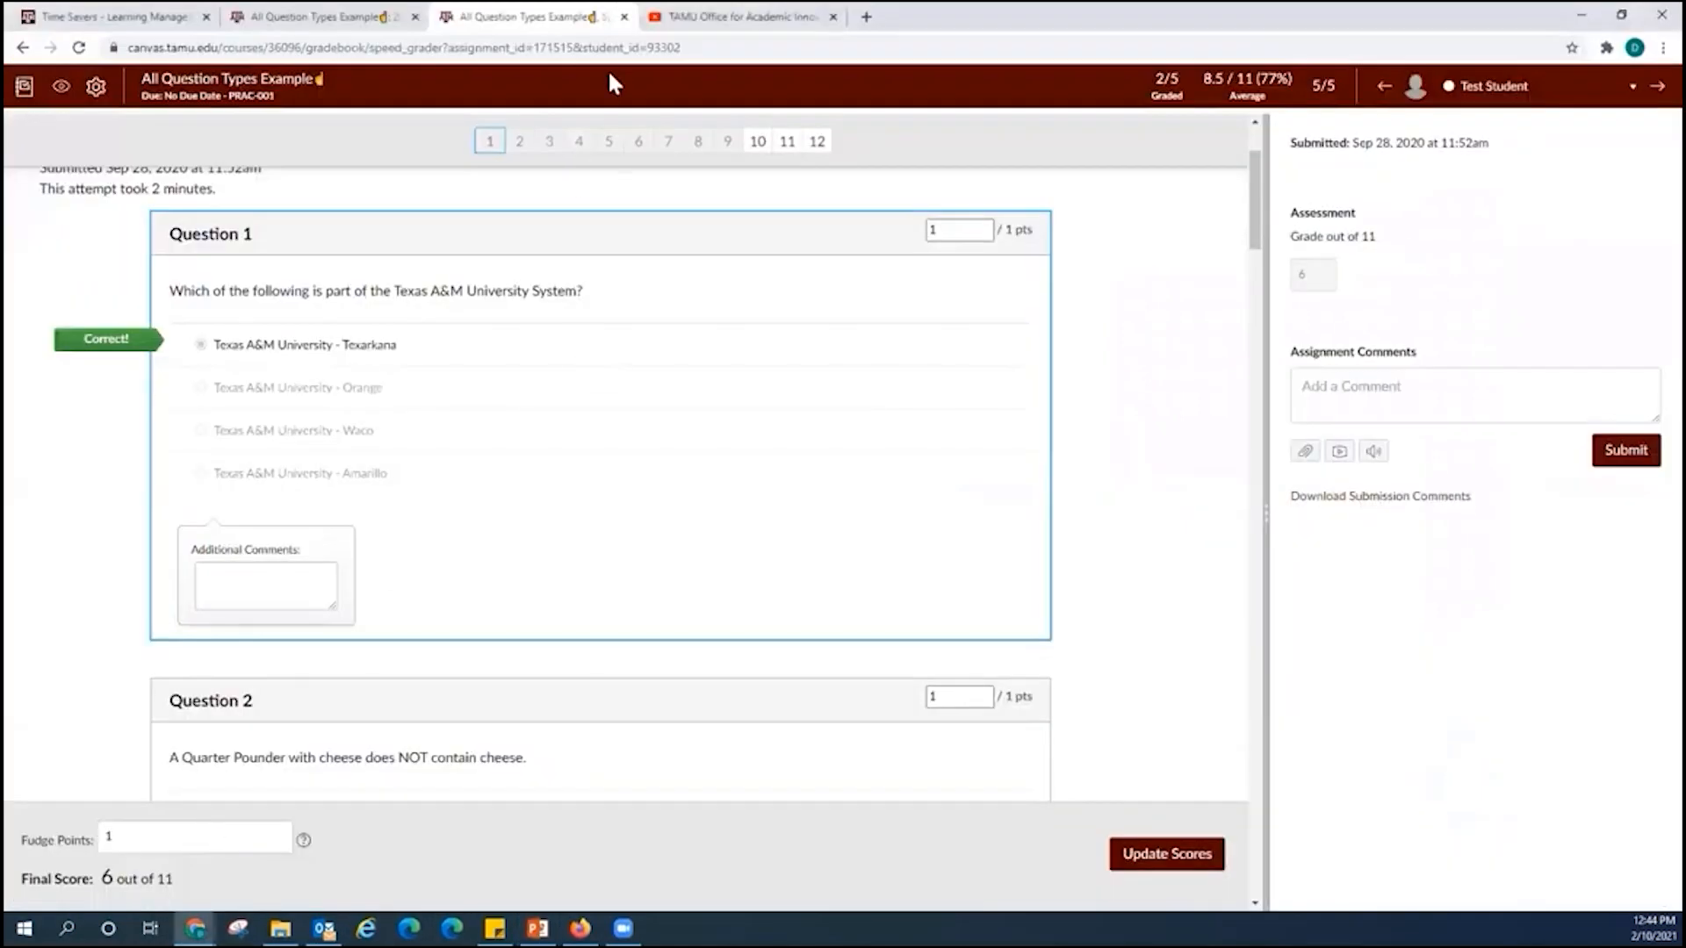
pyautogui.click(624, 18)
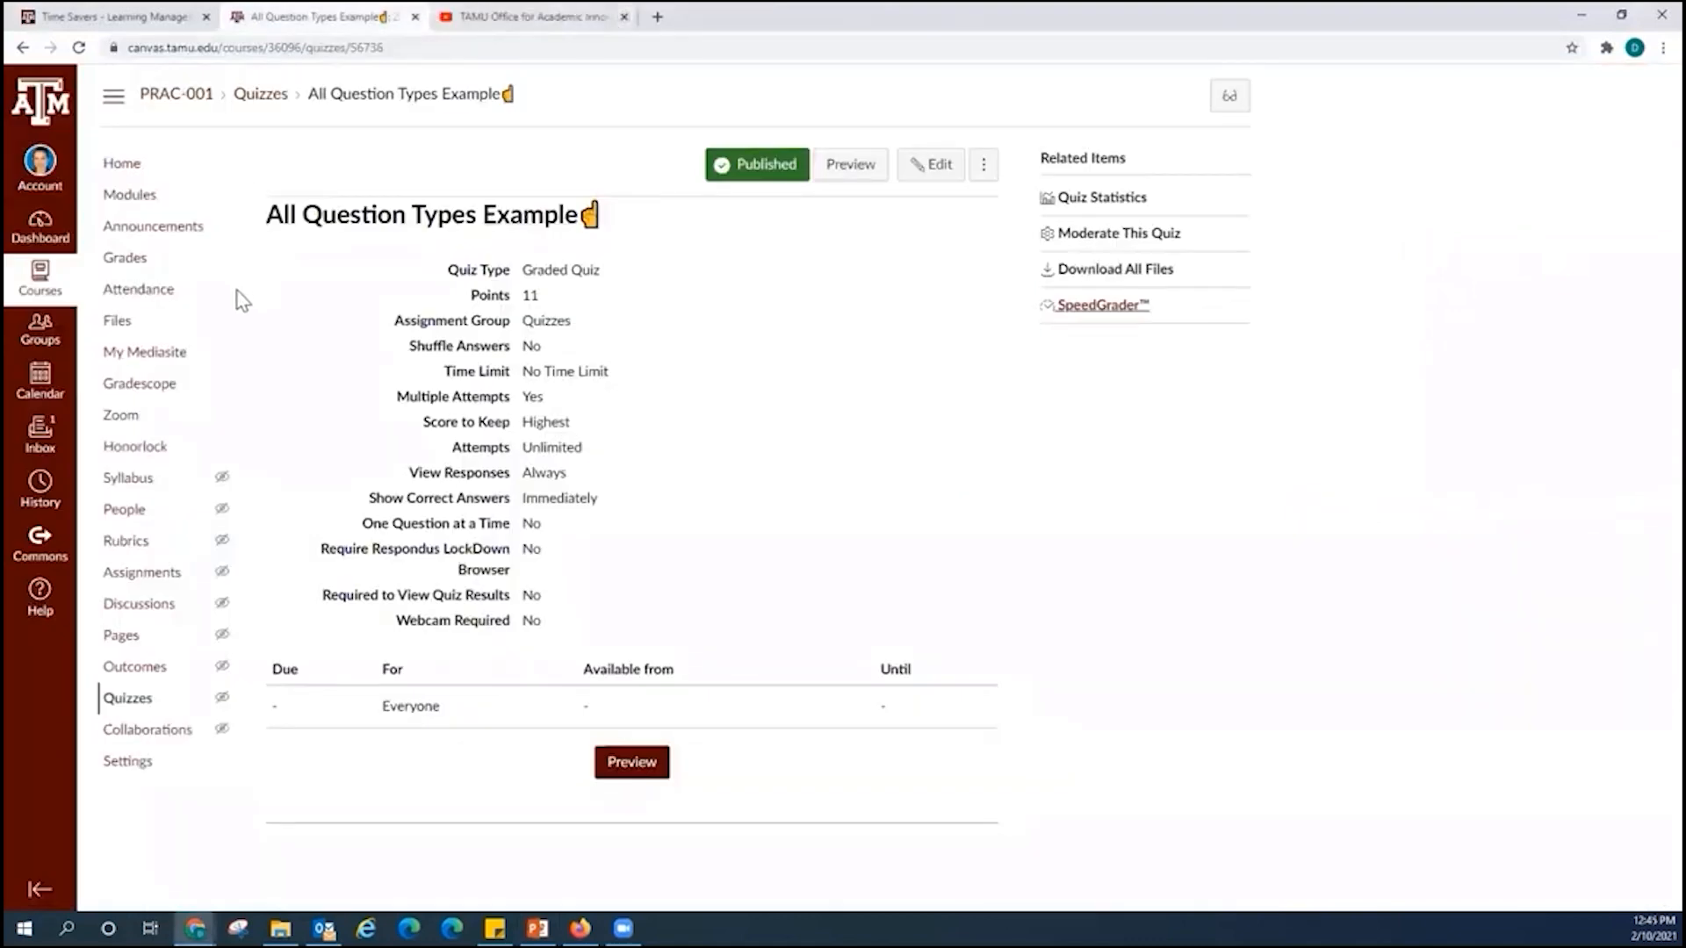
pyautogui.click(145, 202)
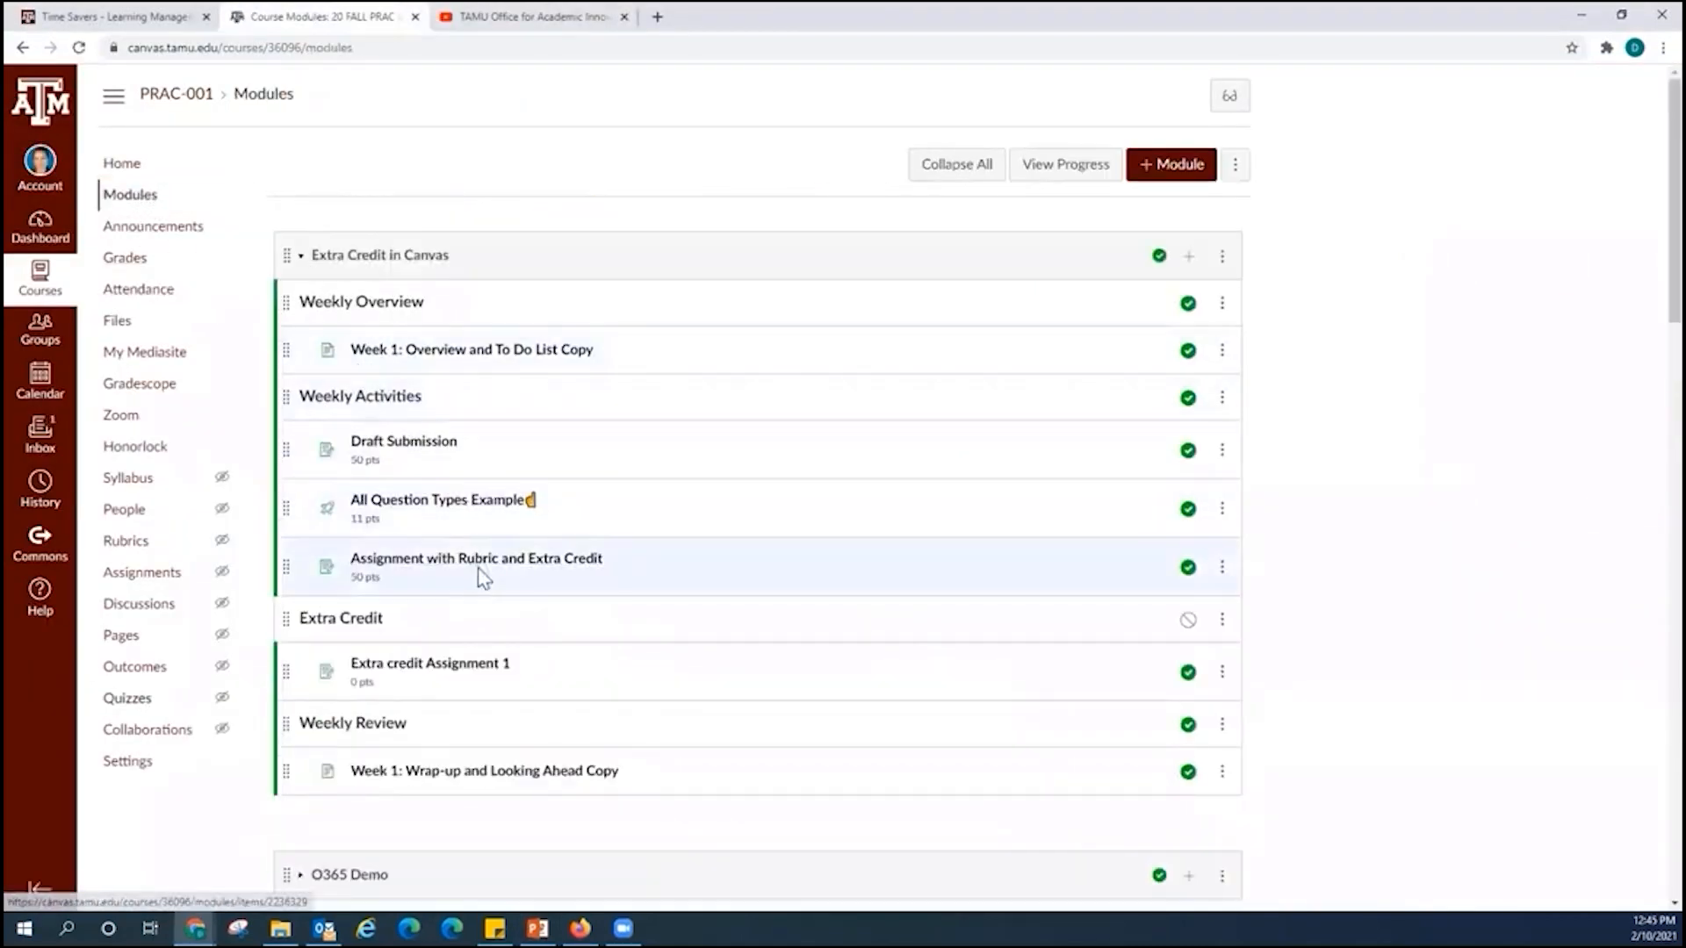
pyautogui.click(478, 571)
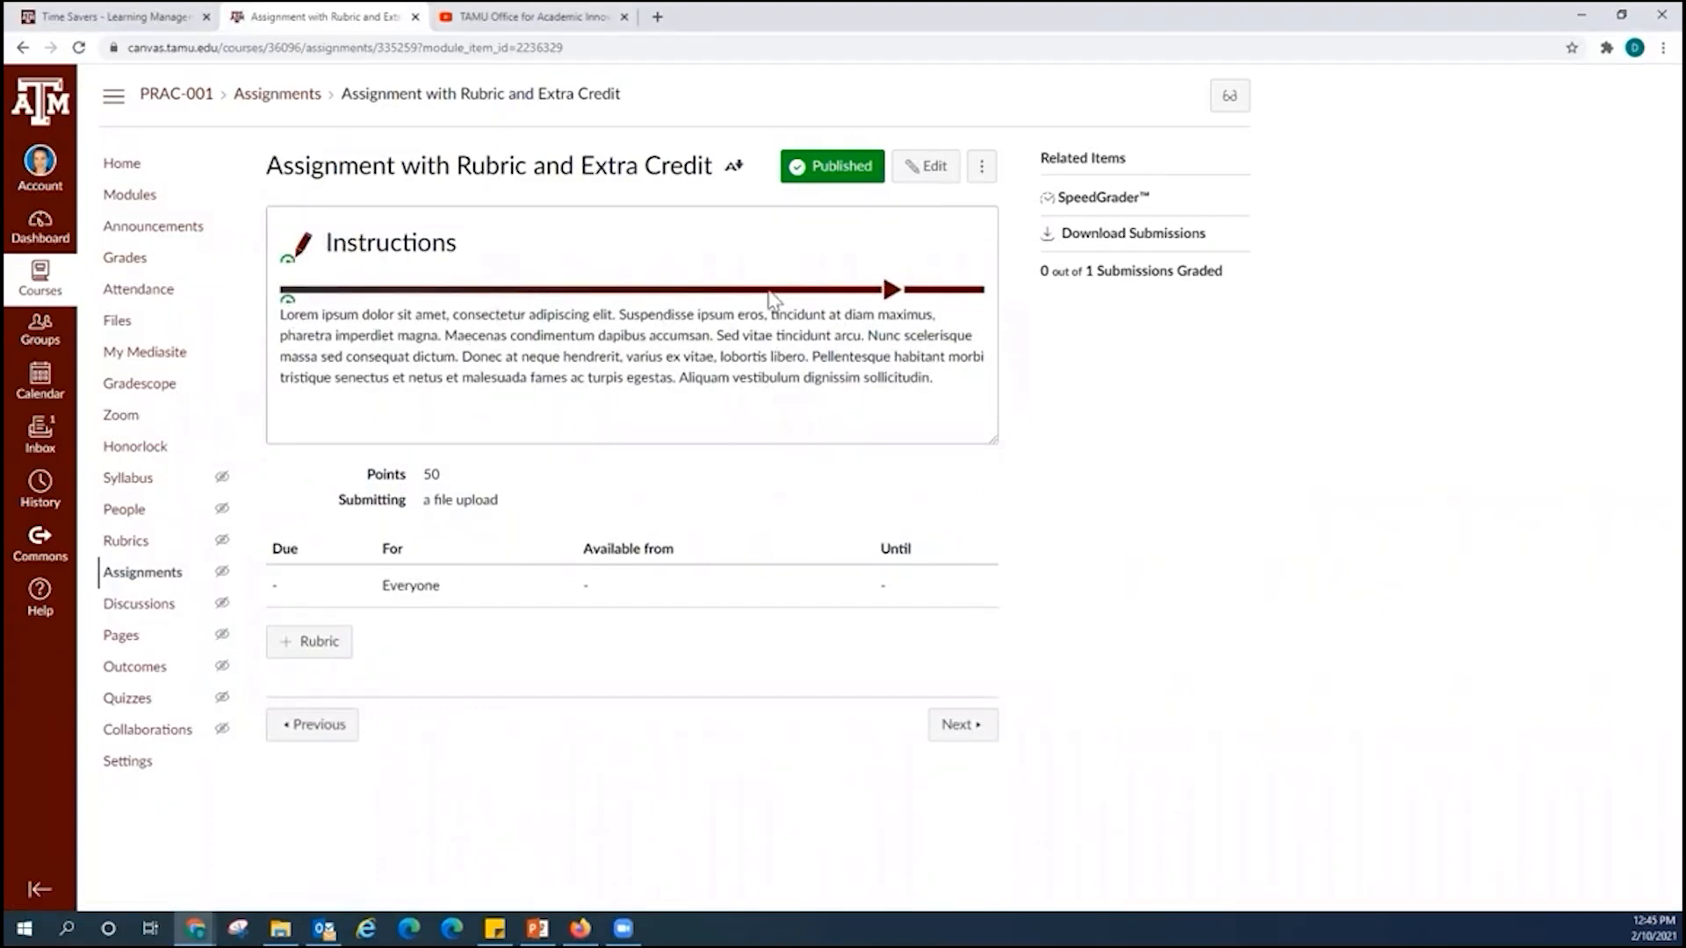
# - Open the assignment for editing, review its points, submission and assign settings, and leave the editor without saving
pyautogui.click(929, 166)
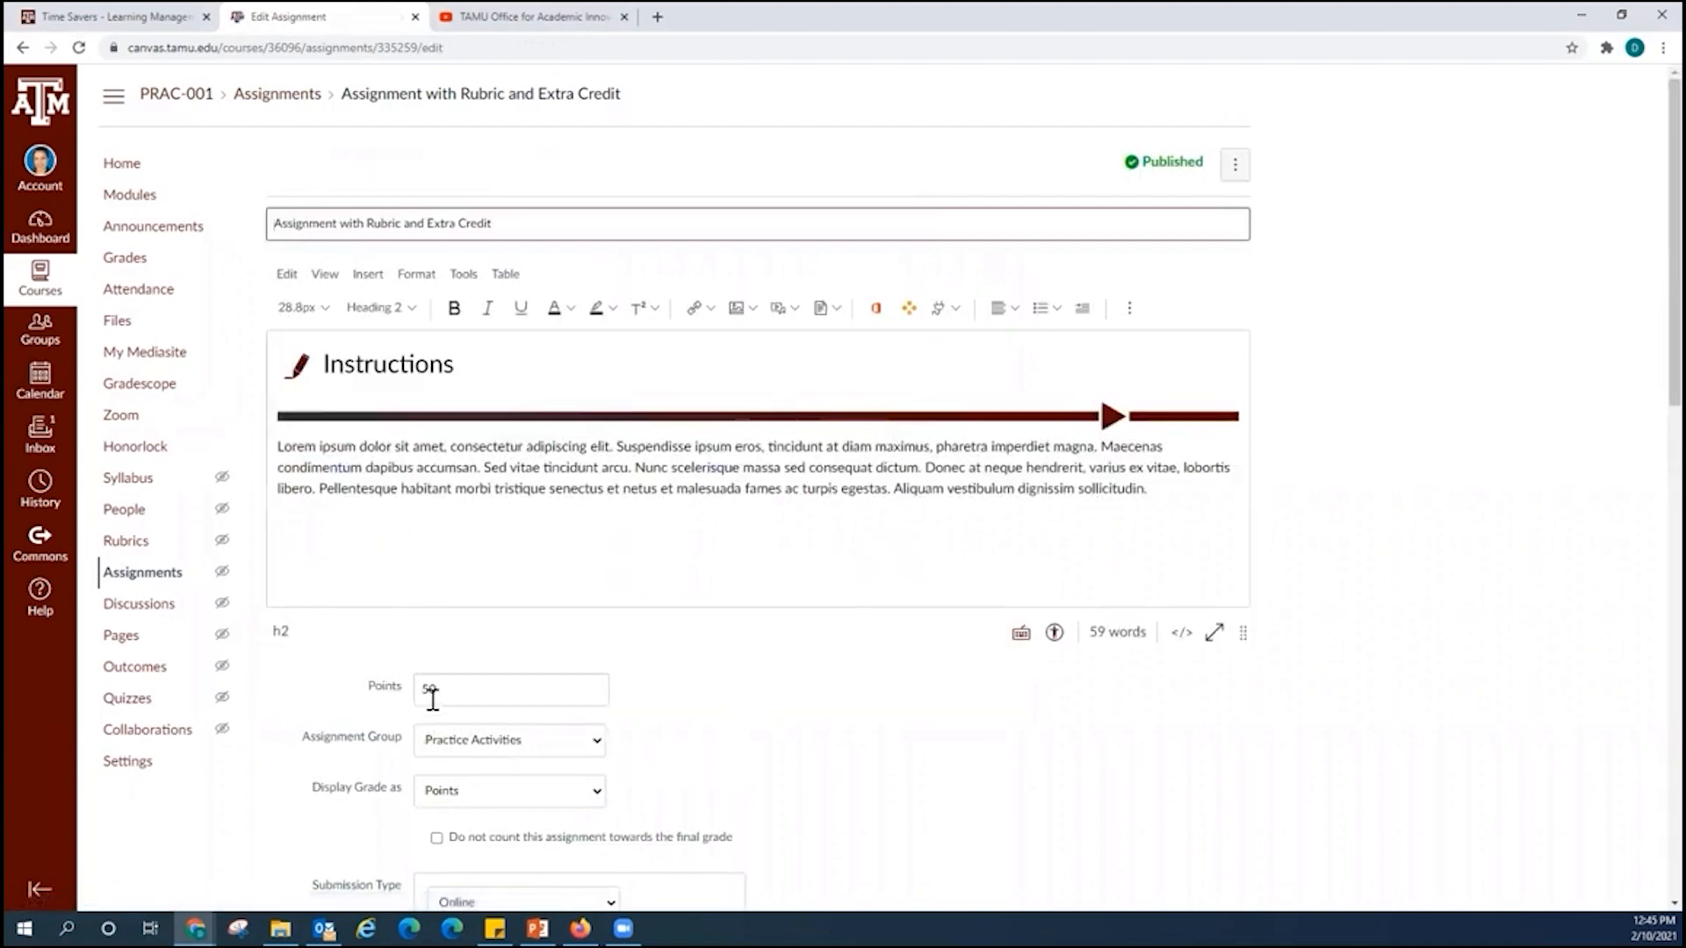
pyautogui.click(445, 688)
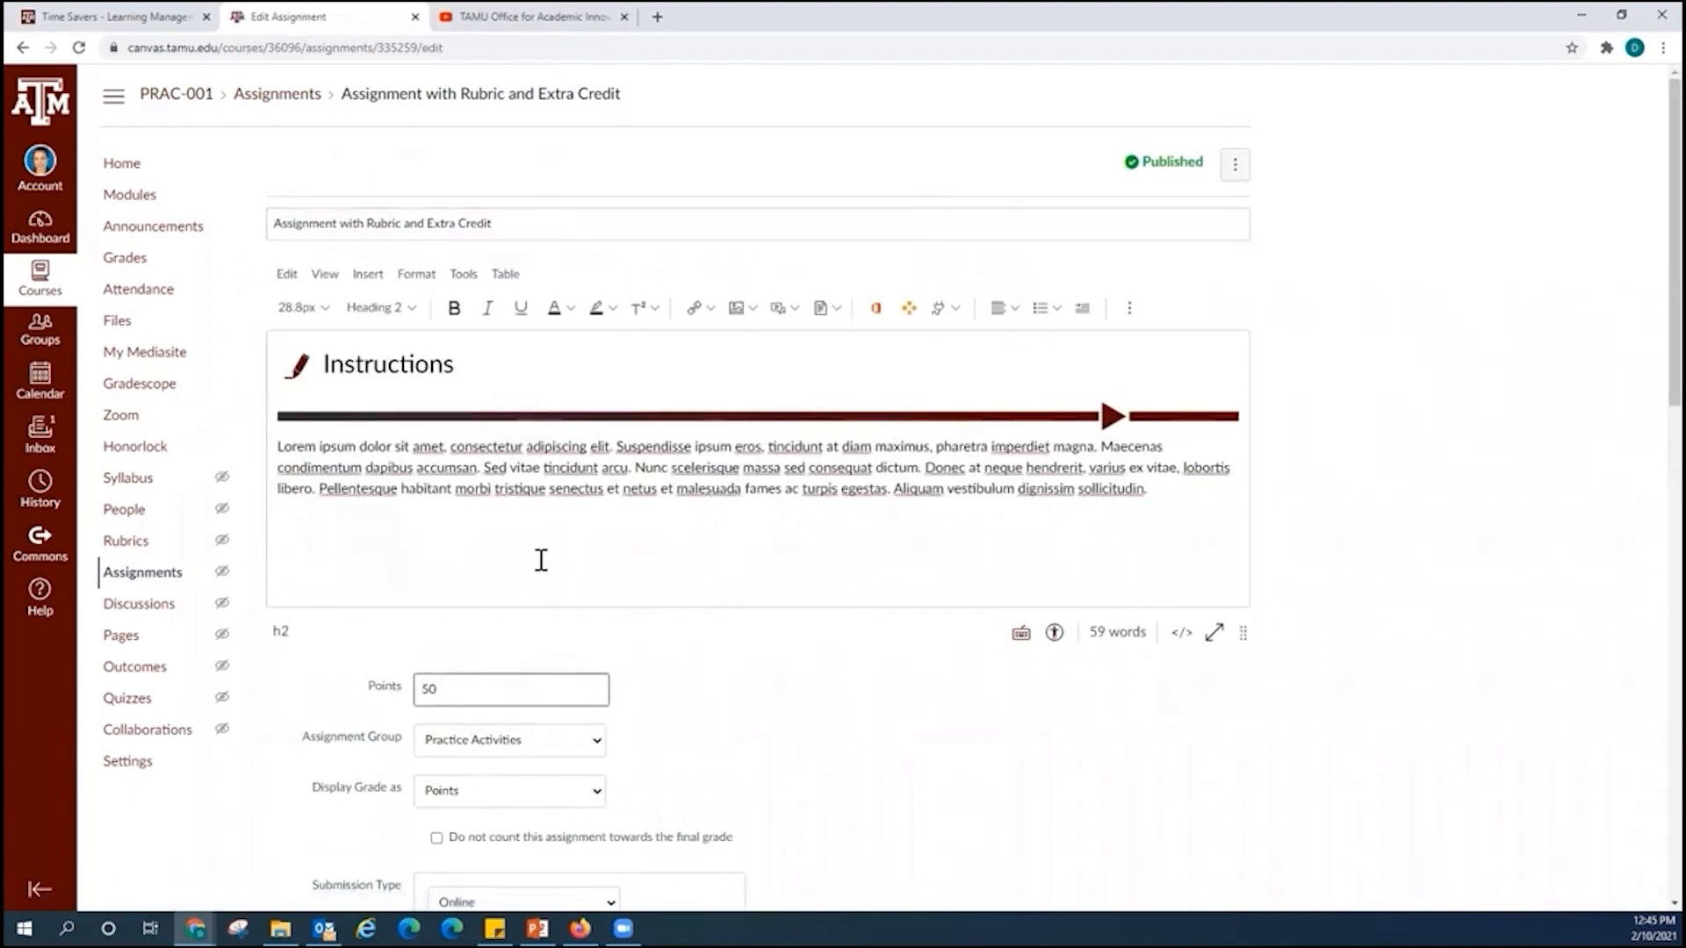
pyautogui.scroll(-2, 541, 560)
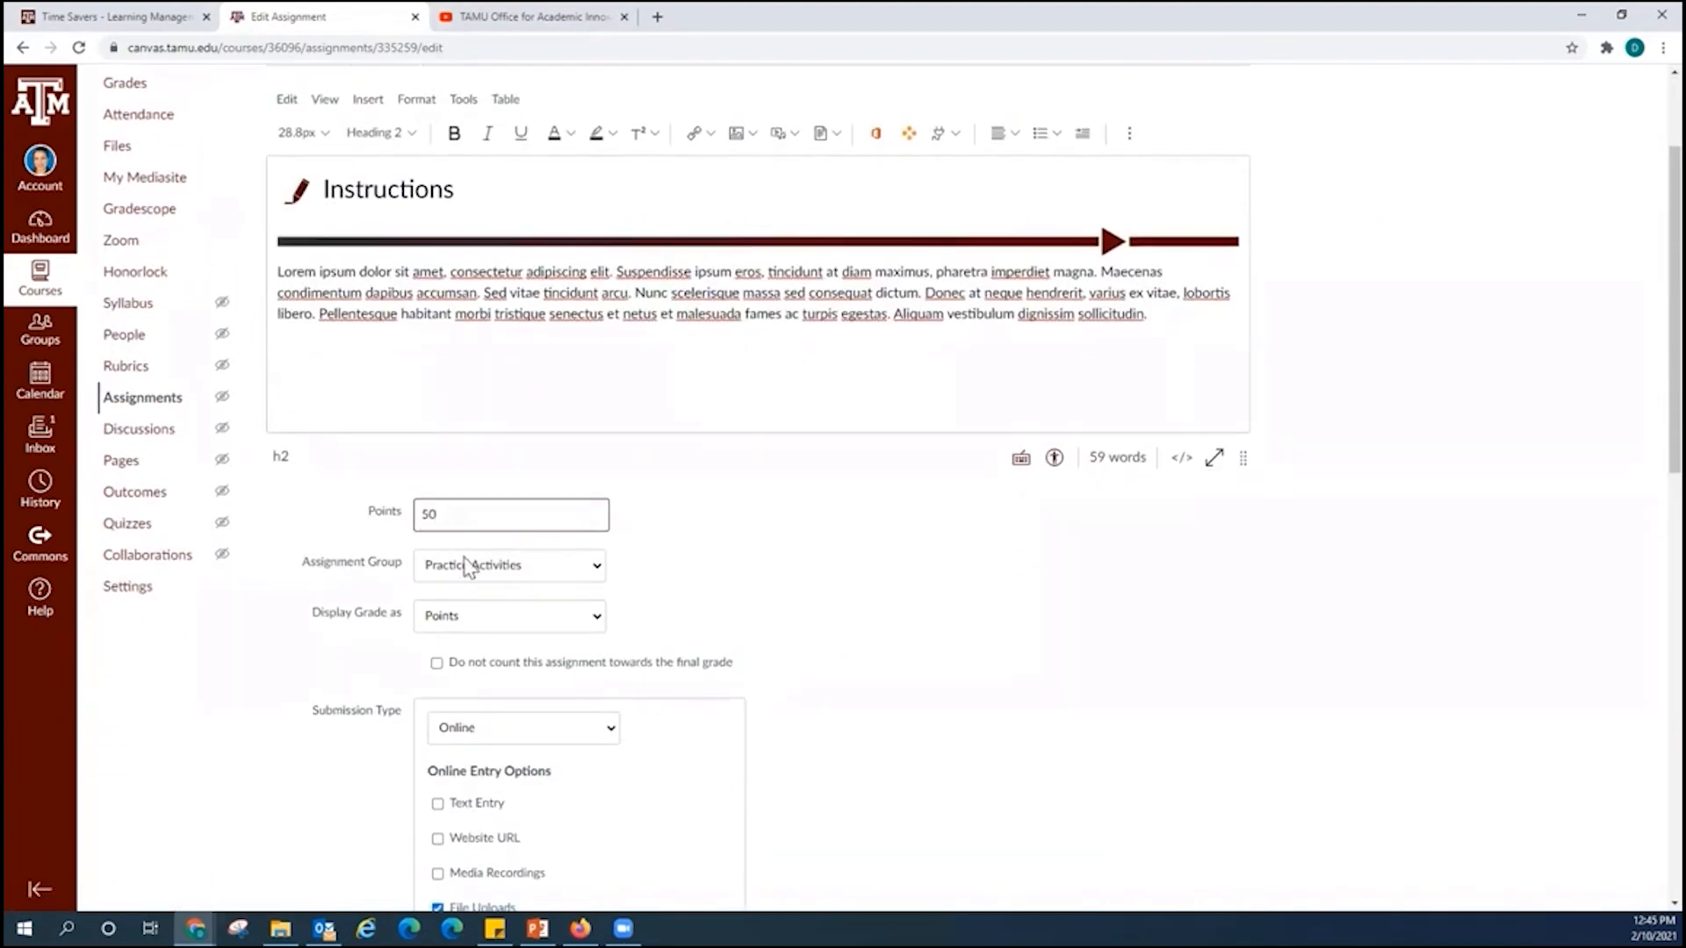
pyautogui.scroll(-6, 904, 647)
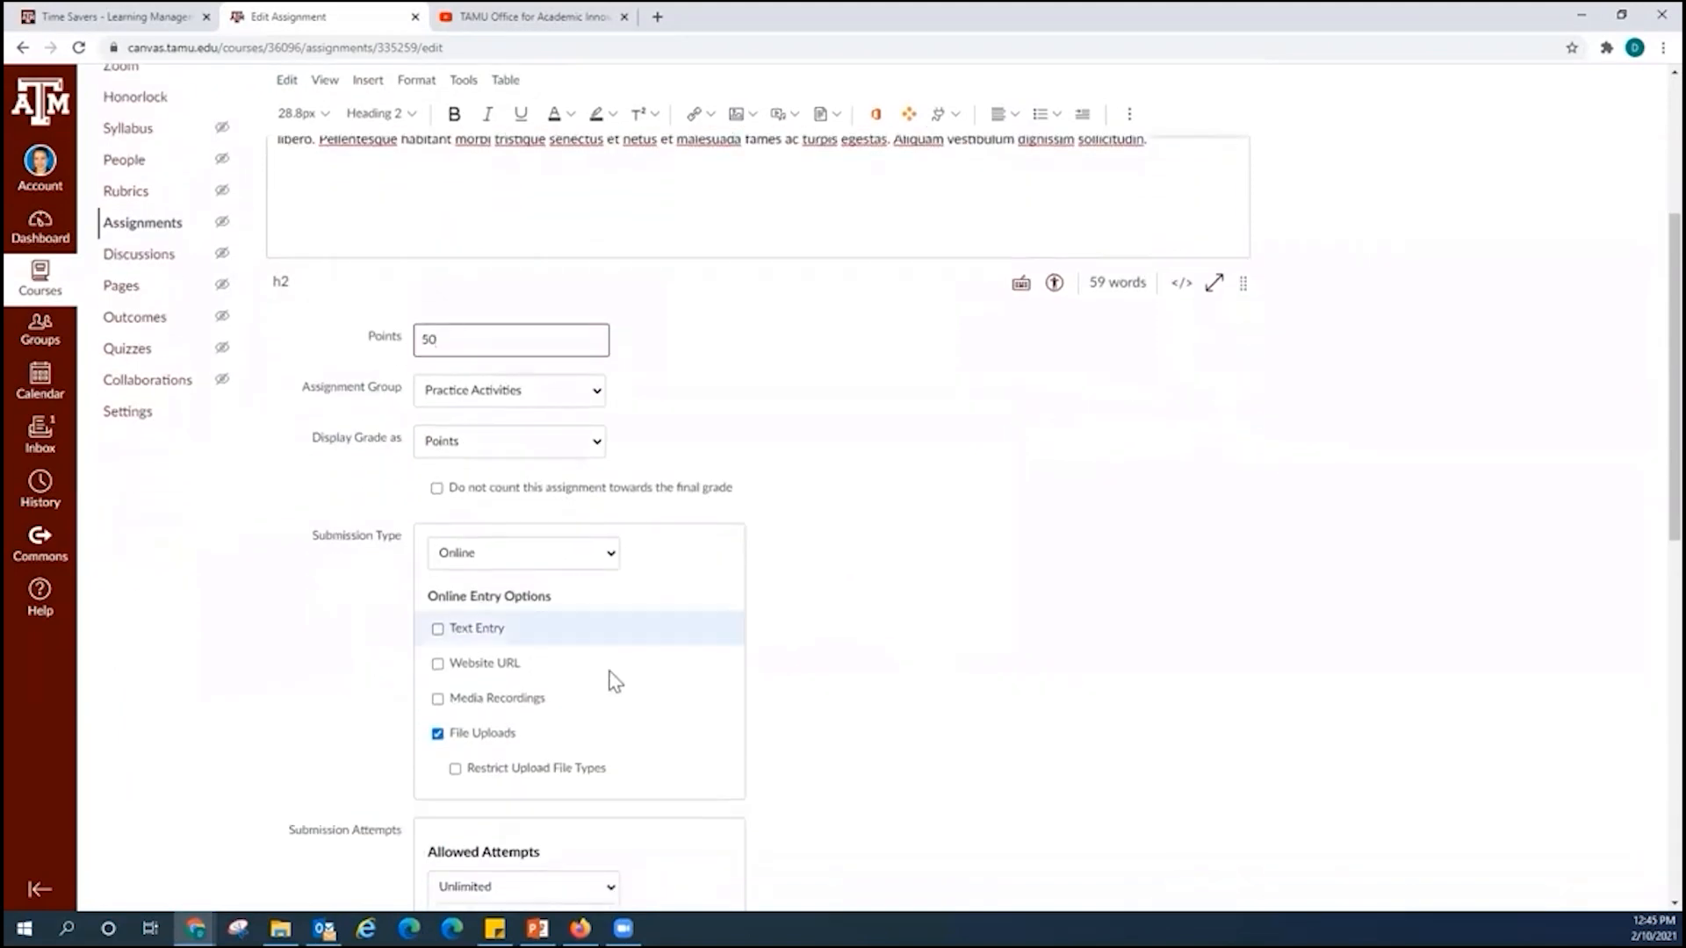
pyautogui.scroll(-5, 816, 643)
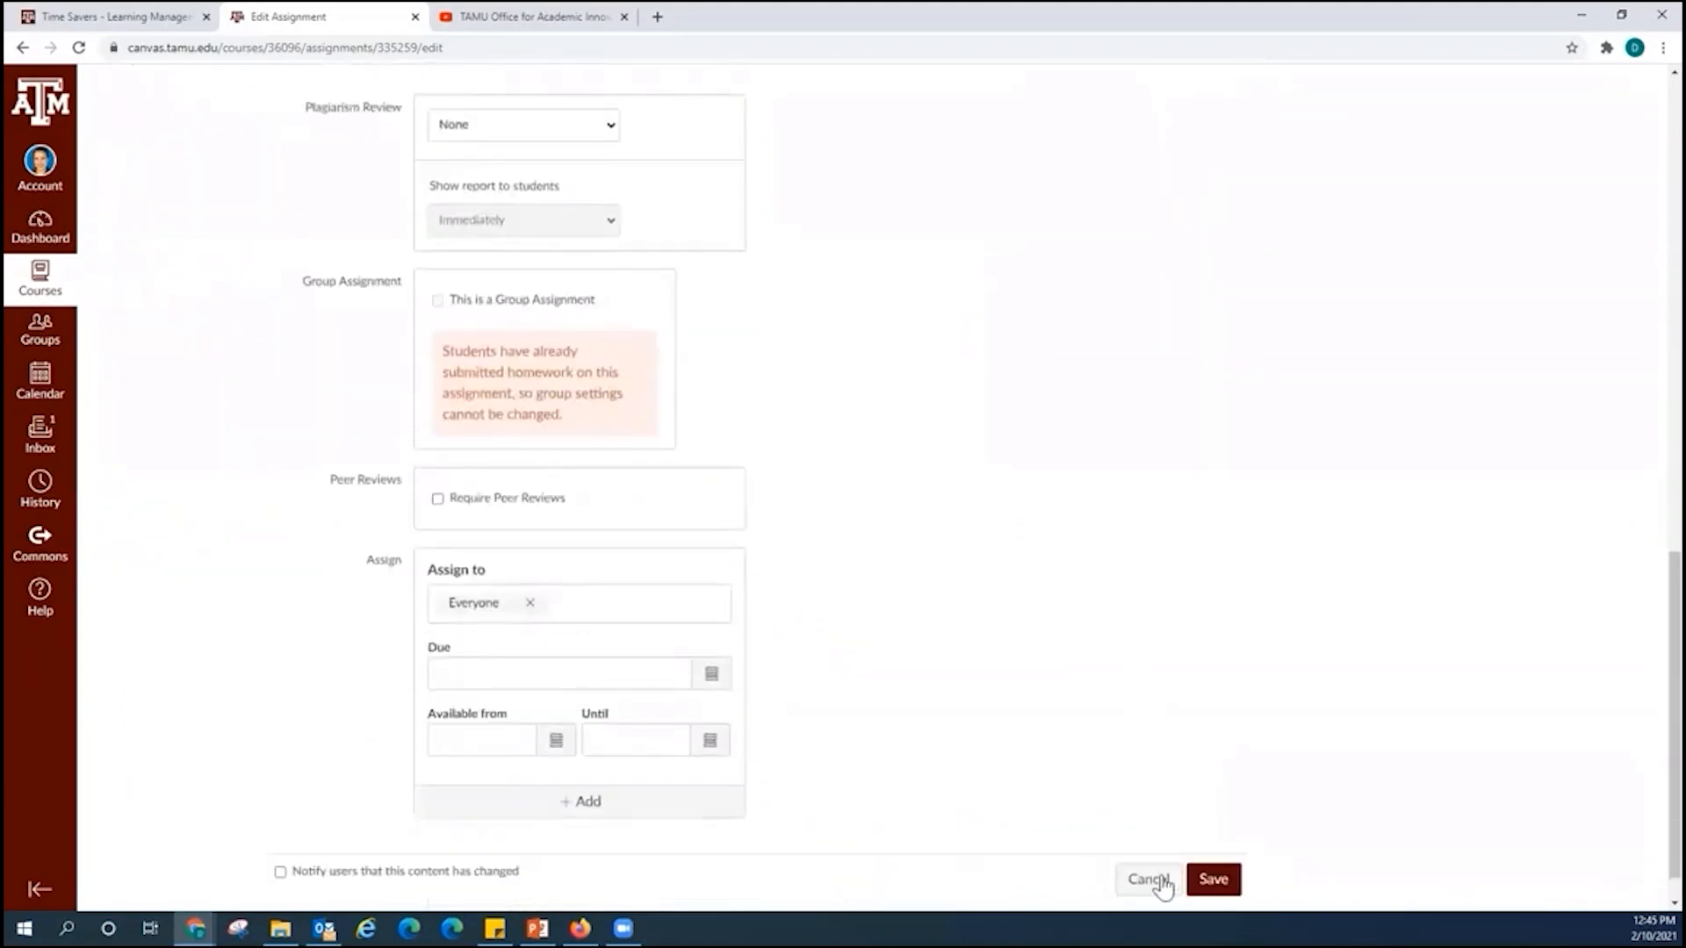
pyautogui.click(1165, 888)
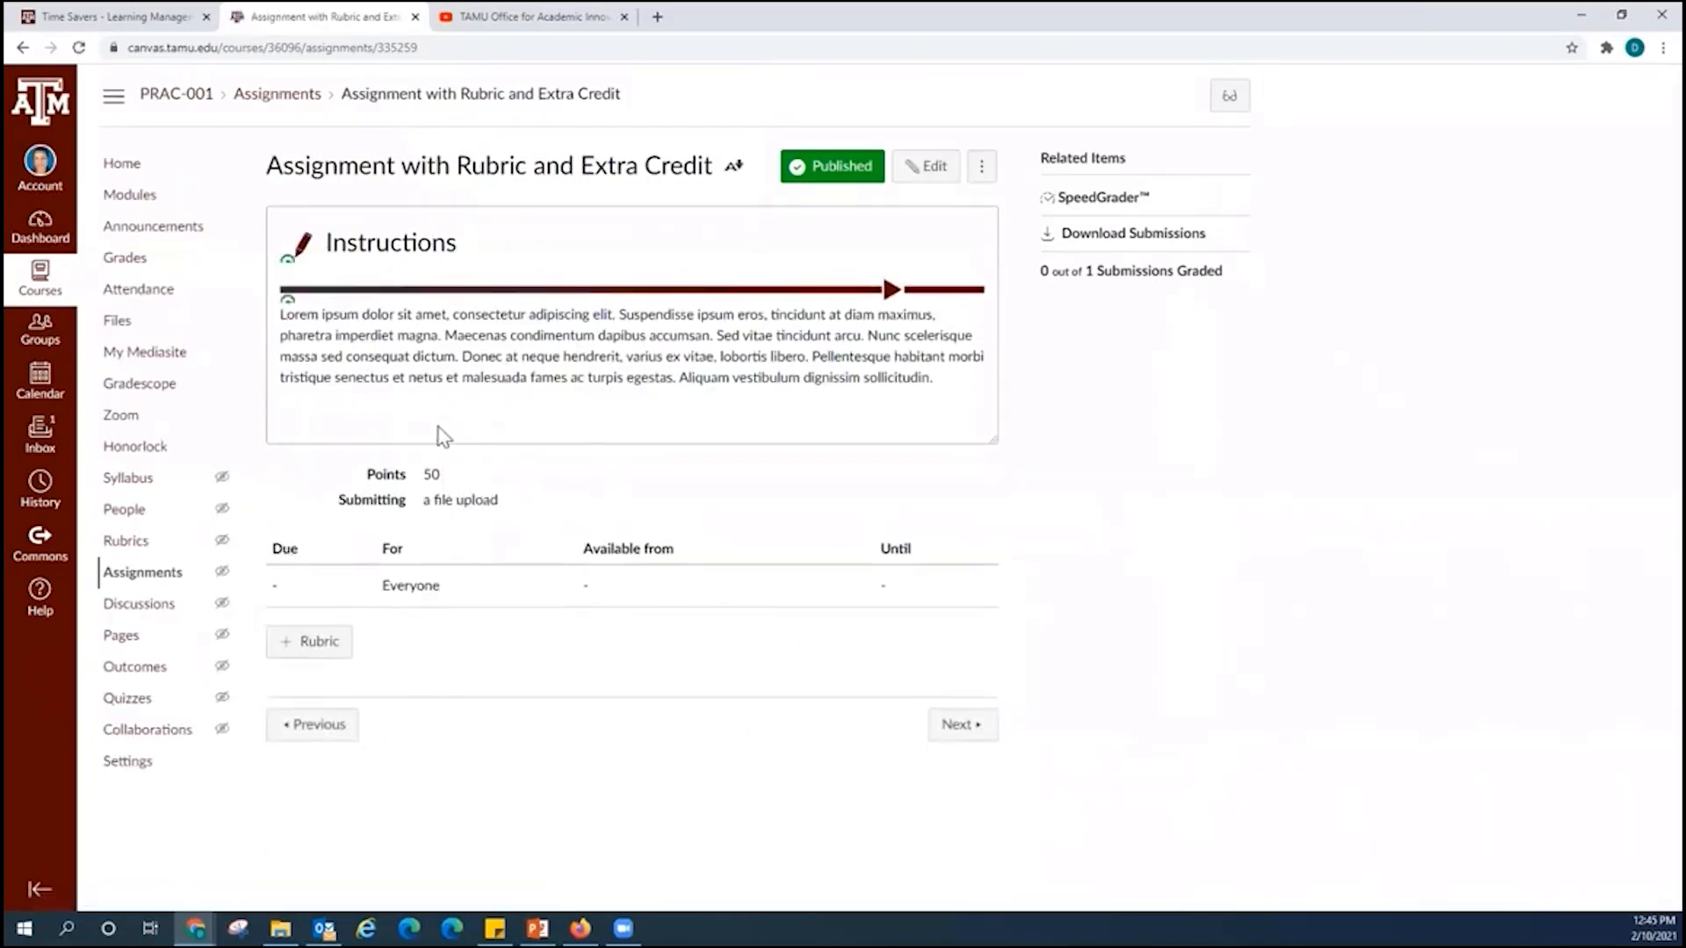
# - Start adding a rubric to the assignment and select the existing Draft Paper Rubric from PRAC-001
pyautogui.click(339, 654)
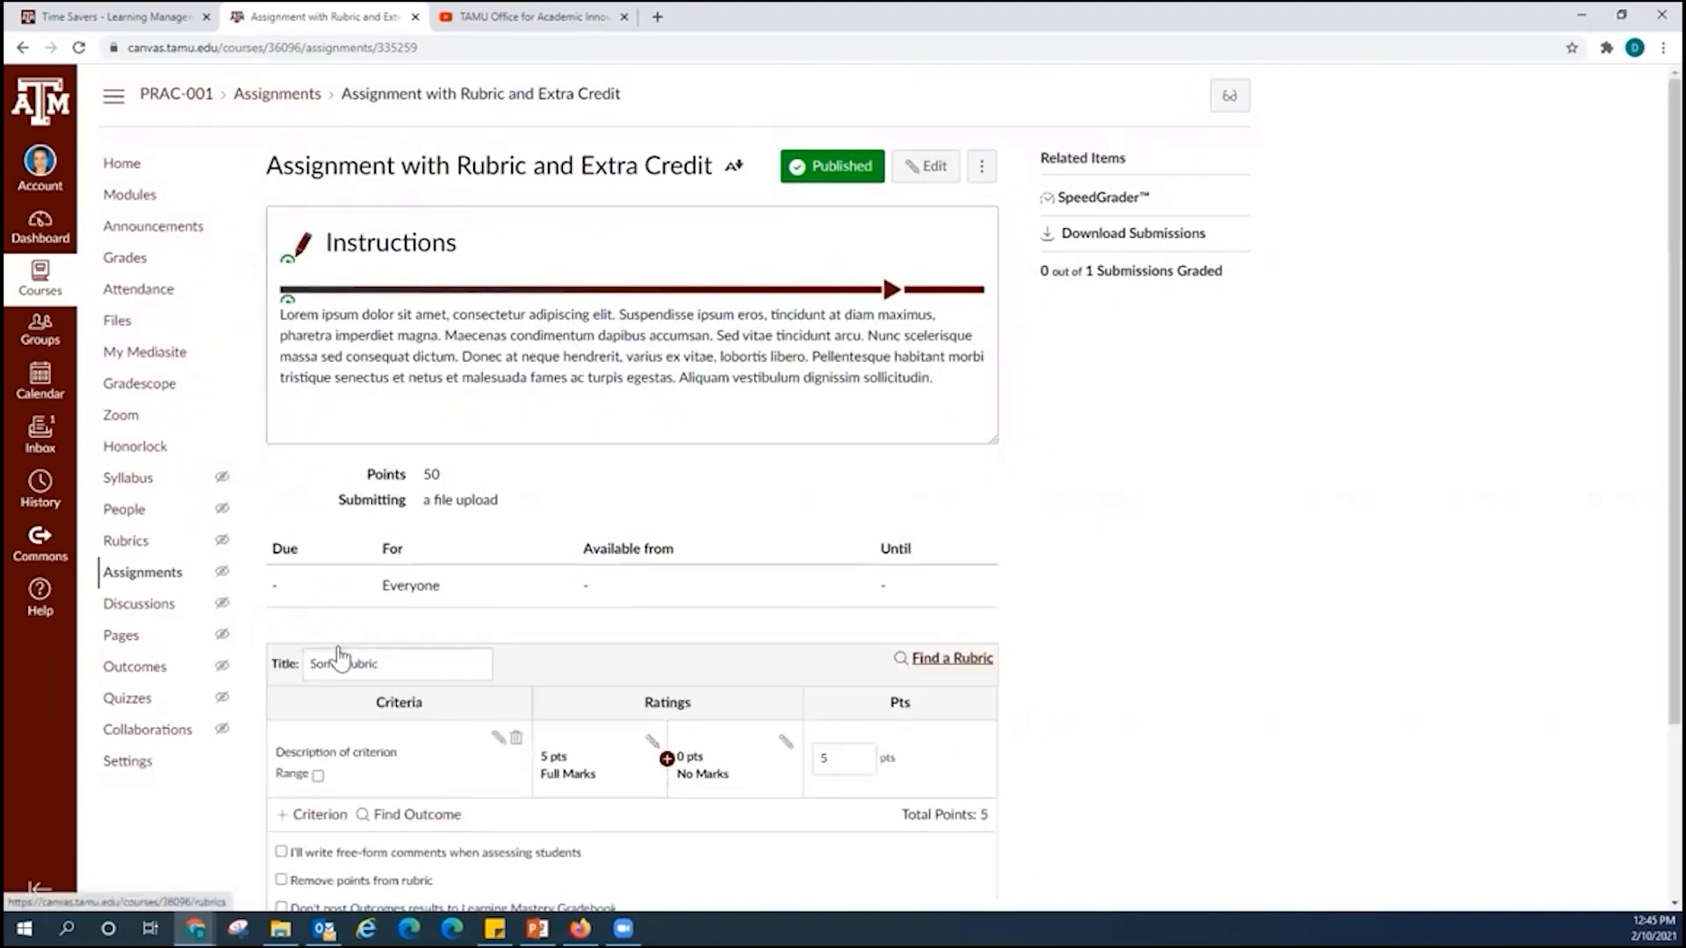
pyautogui.scroll(-1, 757, 553)
pyautogui.scroll(-2, 756, 553)
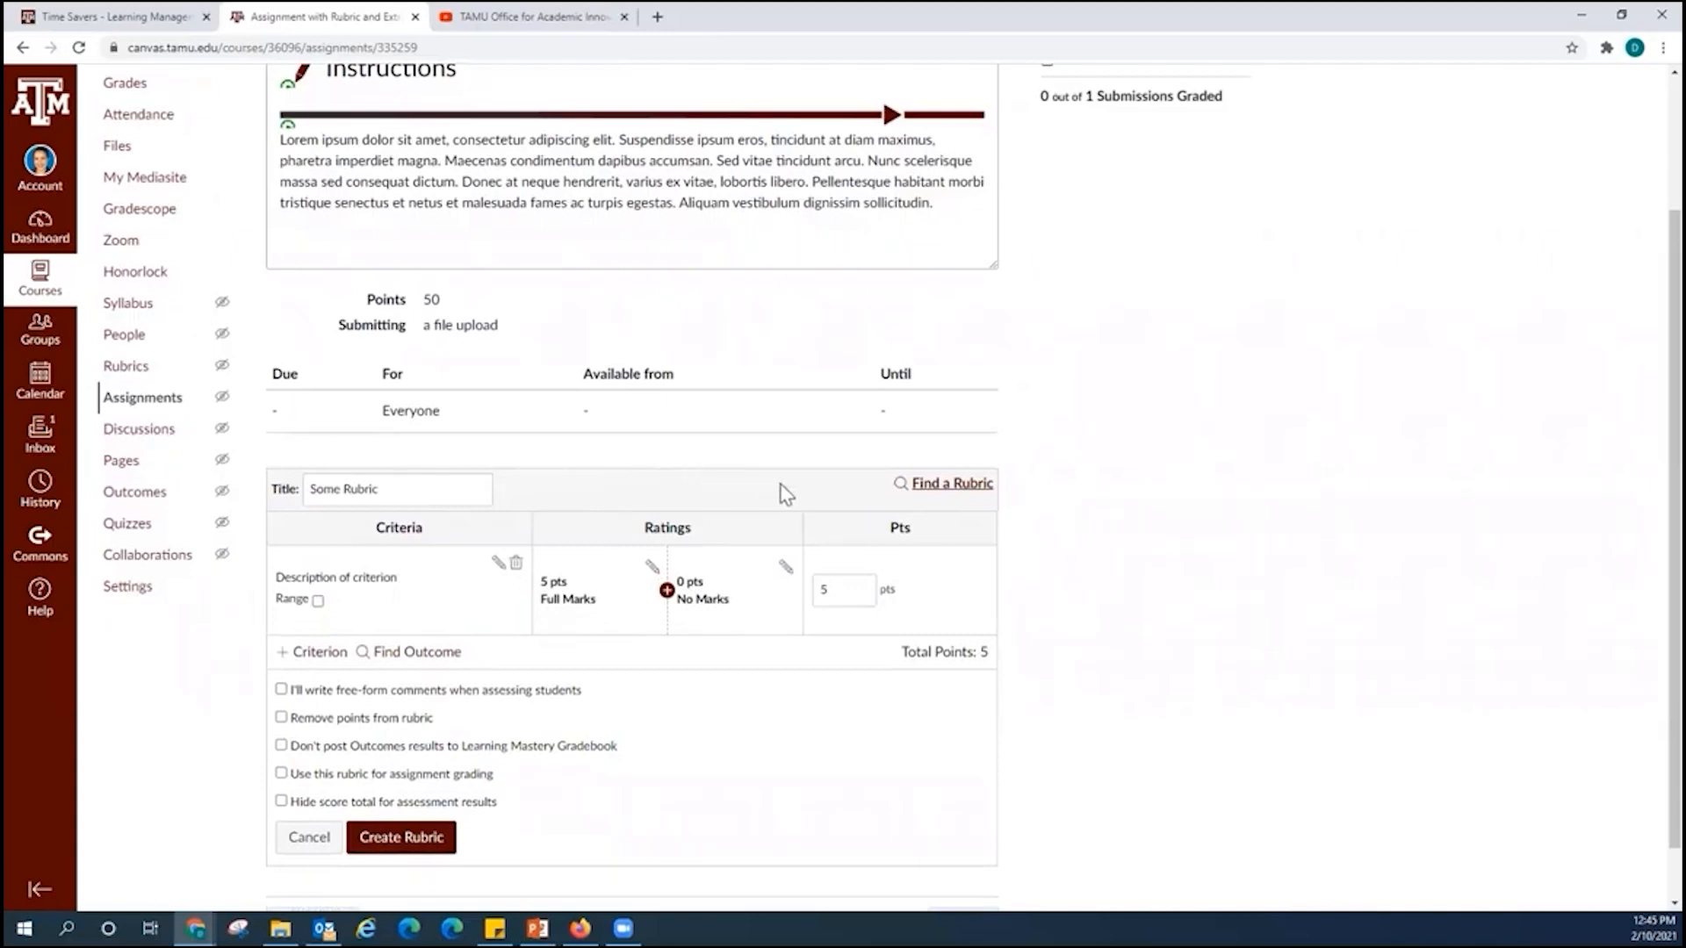
pyautogui.click(945, 494)
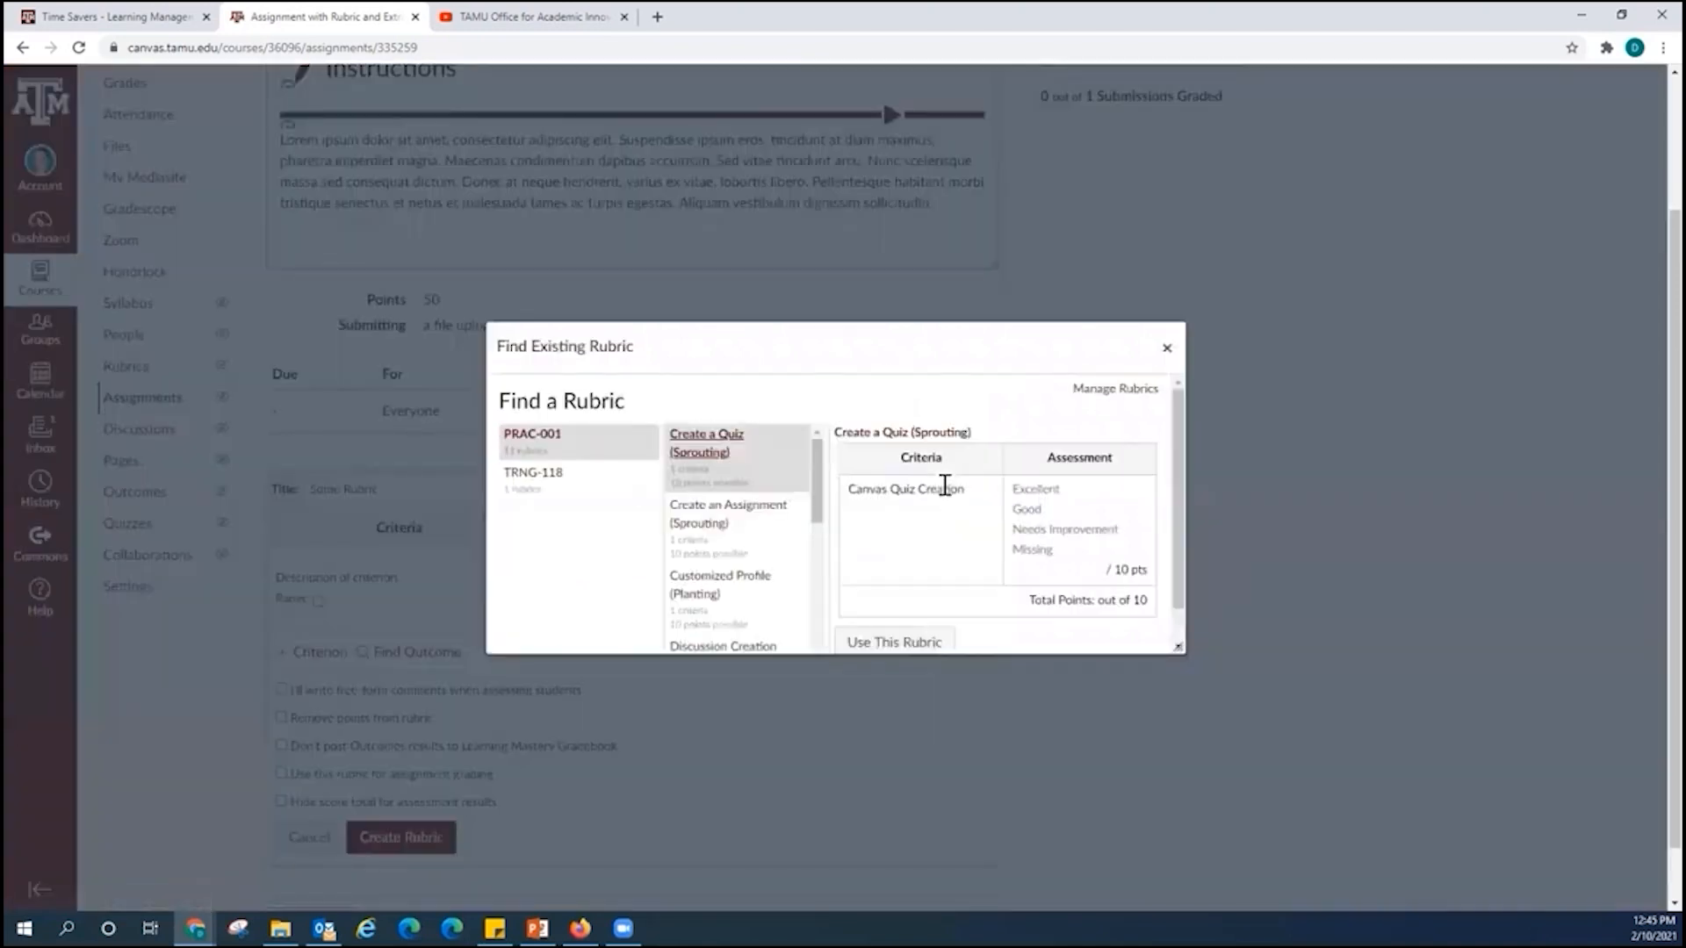
pyautogui.moveTo(819, 494); pyautogui.dragTo(822, 555)
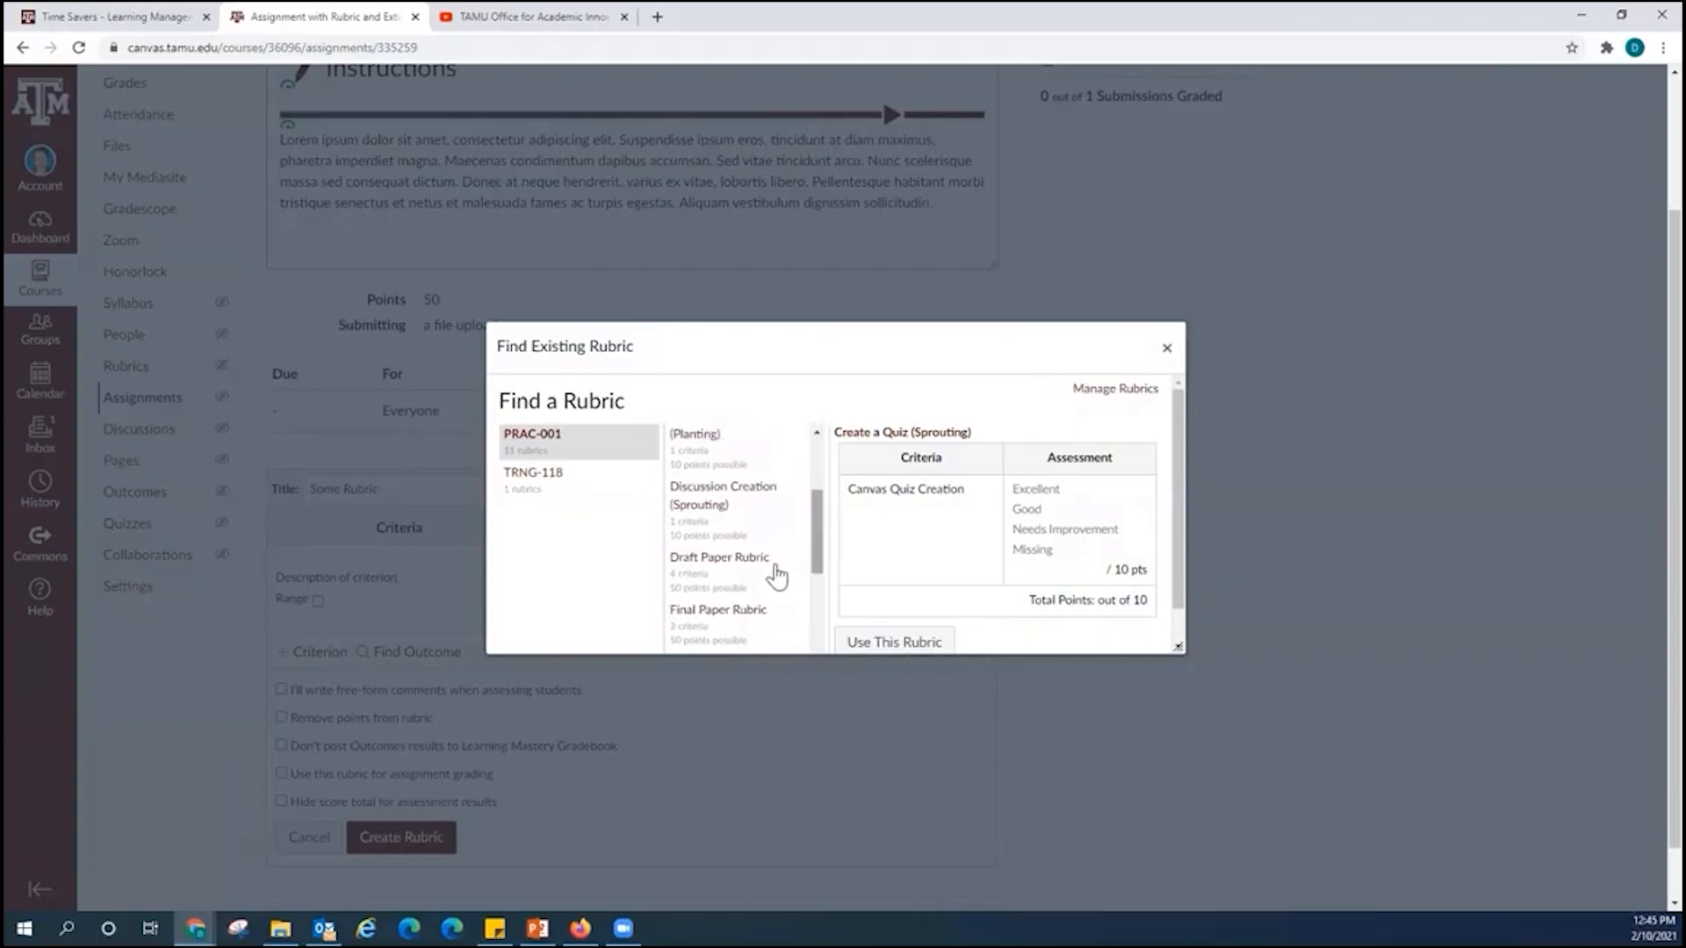
pyautogui.click(773, 569)
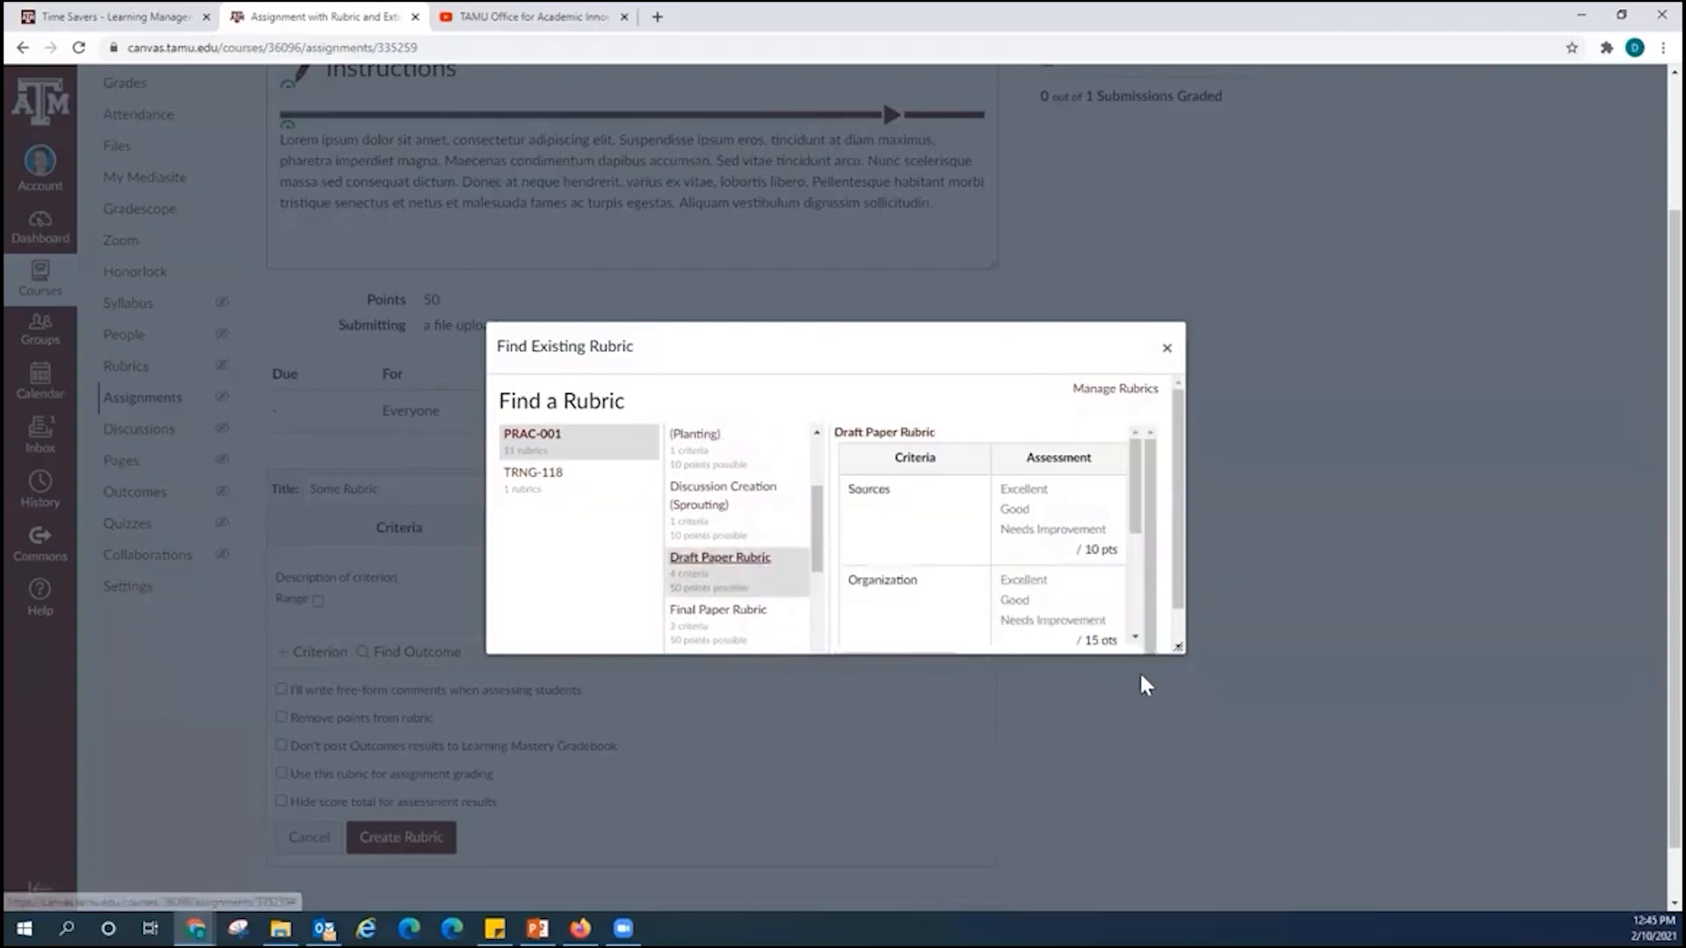
# - Enlarge and reposition the rubric finder, review the Draft Paper Rubric's criteria and total points, and attach it to the assignment
pyautogui.moveTo(1181, 650); pyautogui.dragTo(1200, 697)
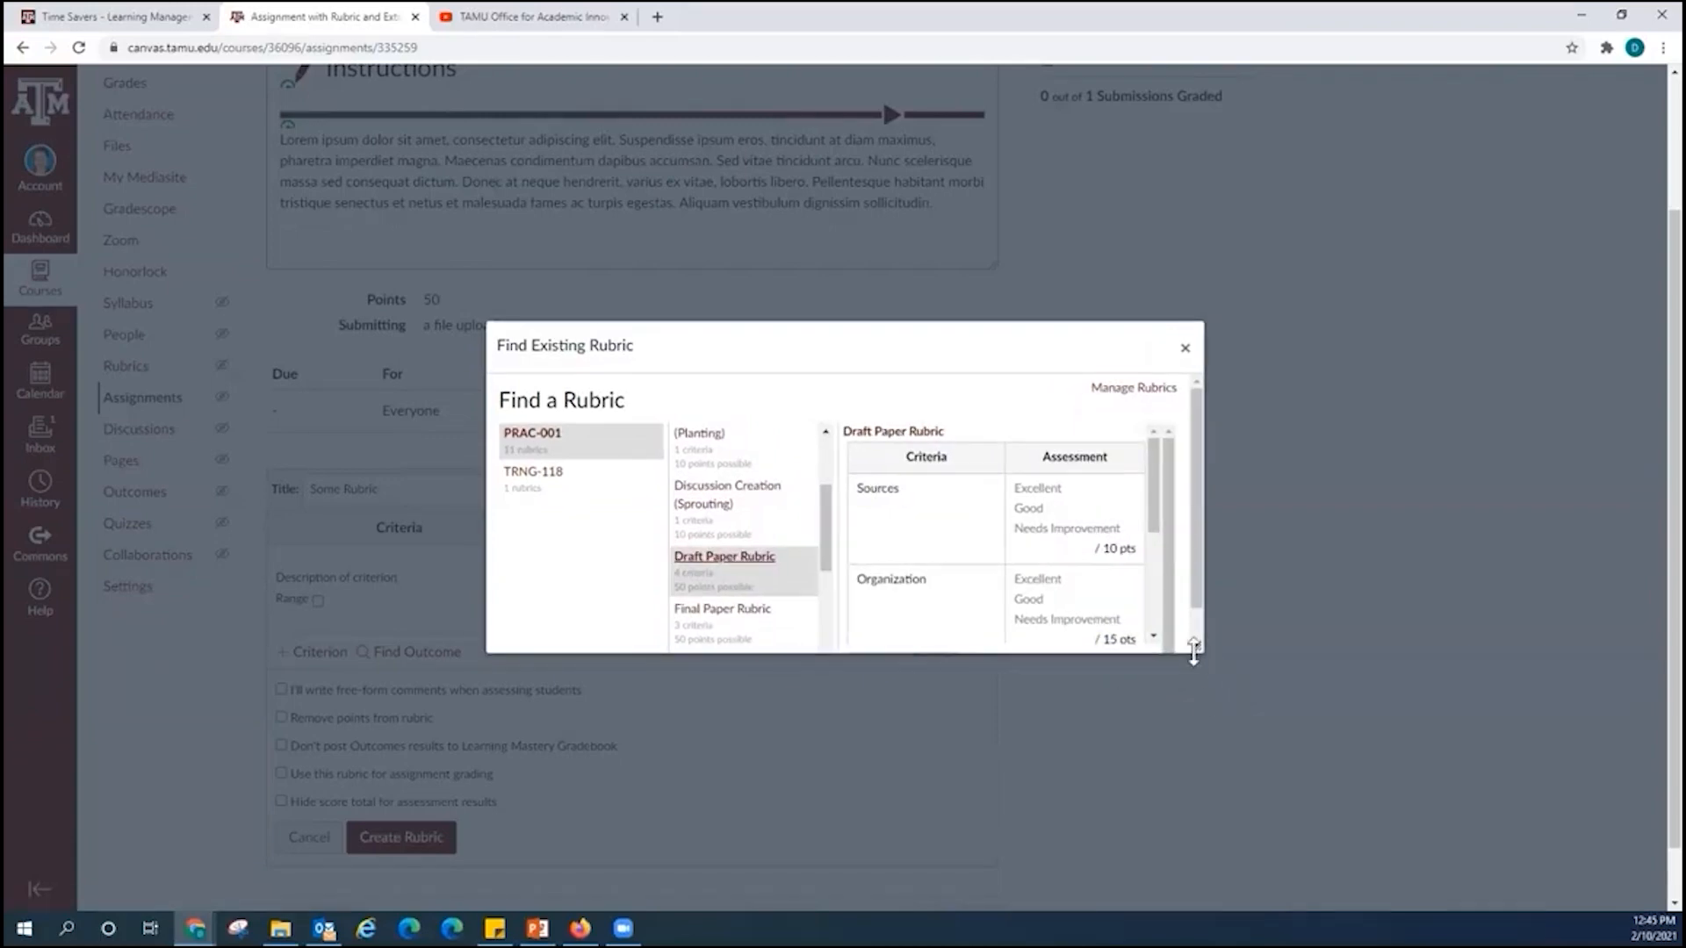
pyautogui.click(1198, 647)
pyautogui.moveTo(1194, 647); pyautogui.dragTo(1506, 848)
pyautogui.moveTo(941, 334); pyautogui.dragTo(568, 109)
pyautogui.moveTo(970, 256); pyautogui.dragTo(969, 255)
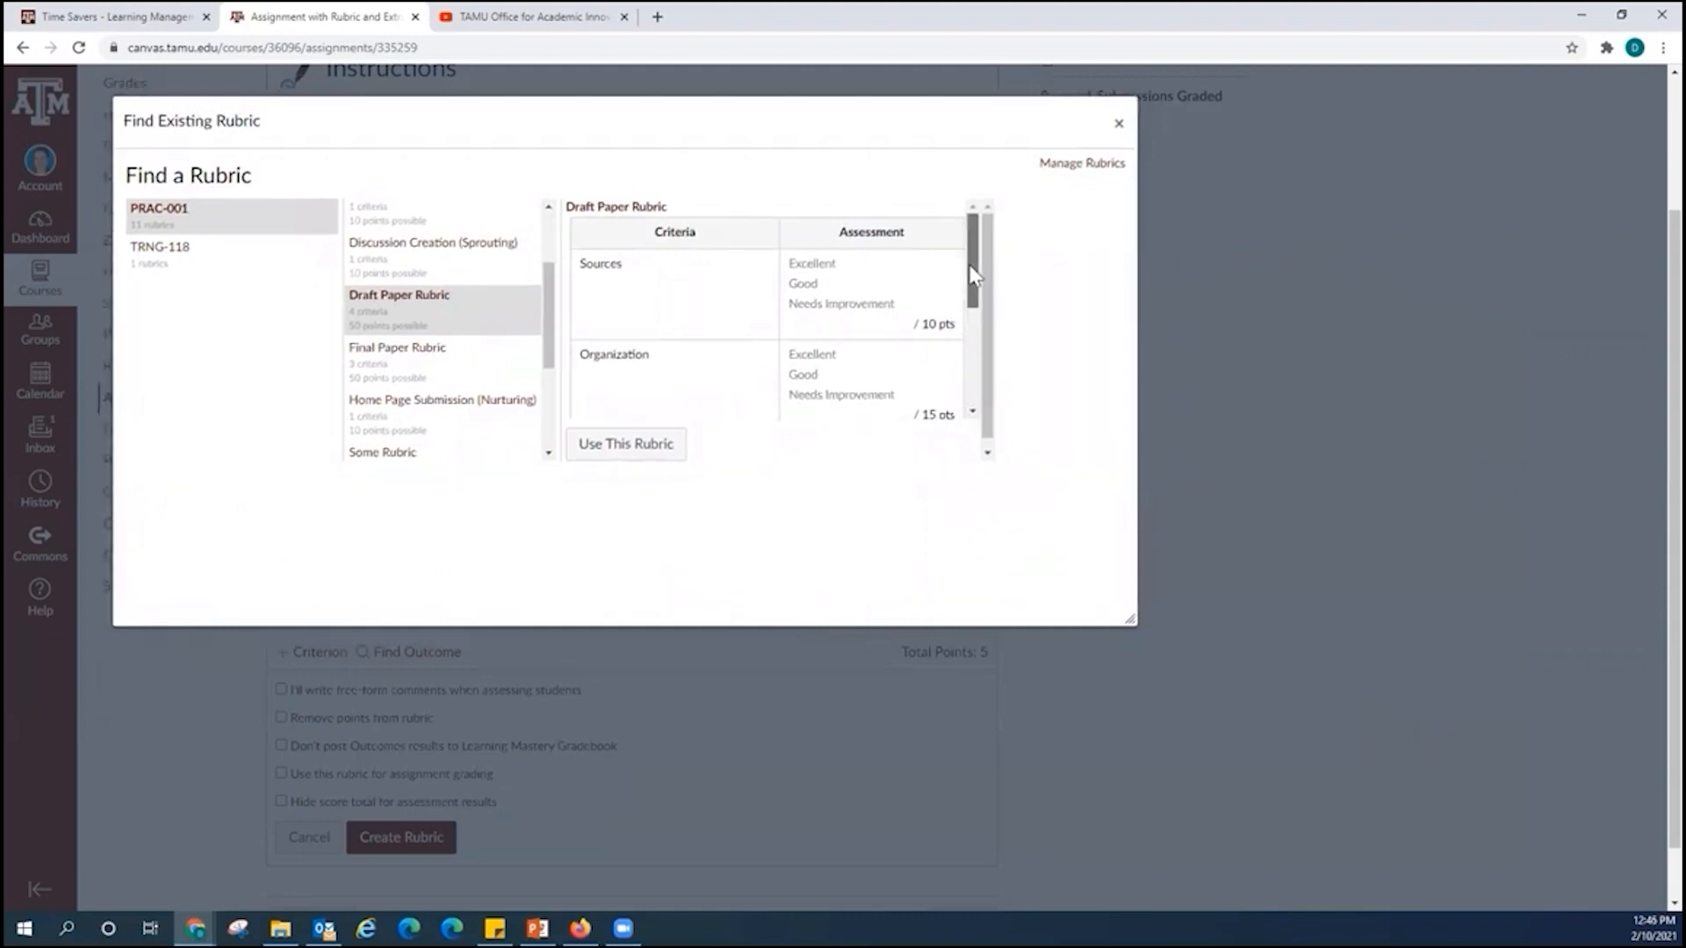
pyautogui.moveTo(972, 292); pyautogui.dragTo(966, 429)
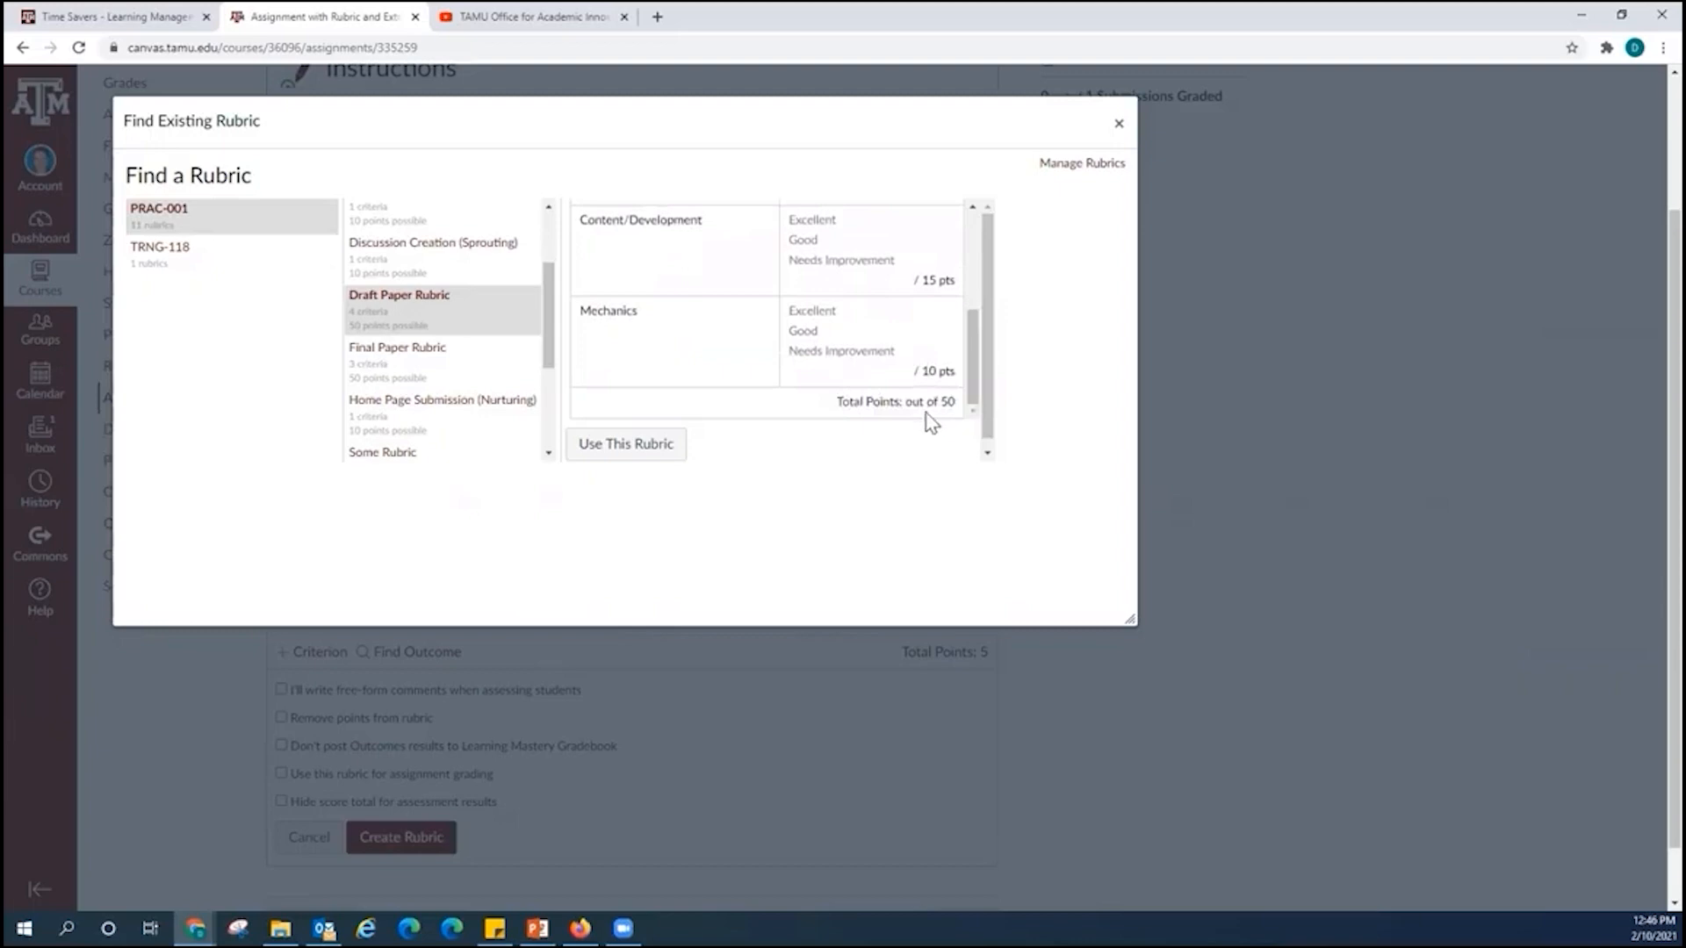
pyautogui.click(652, 452)
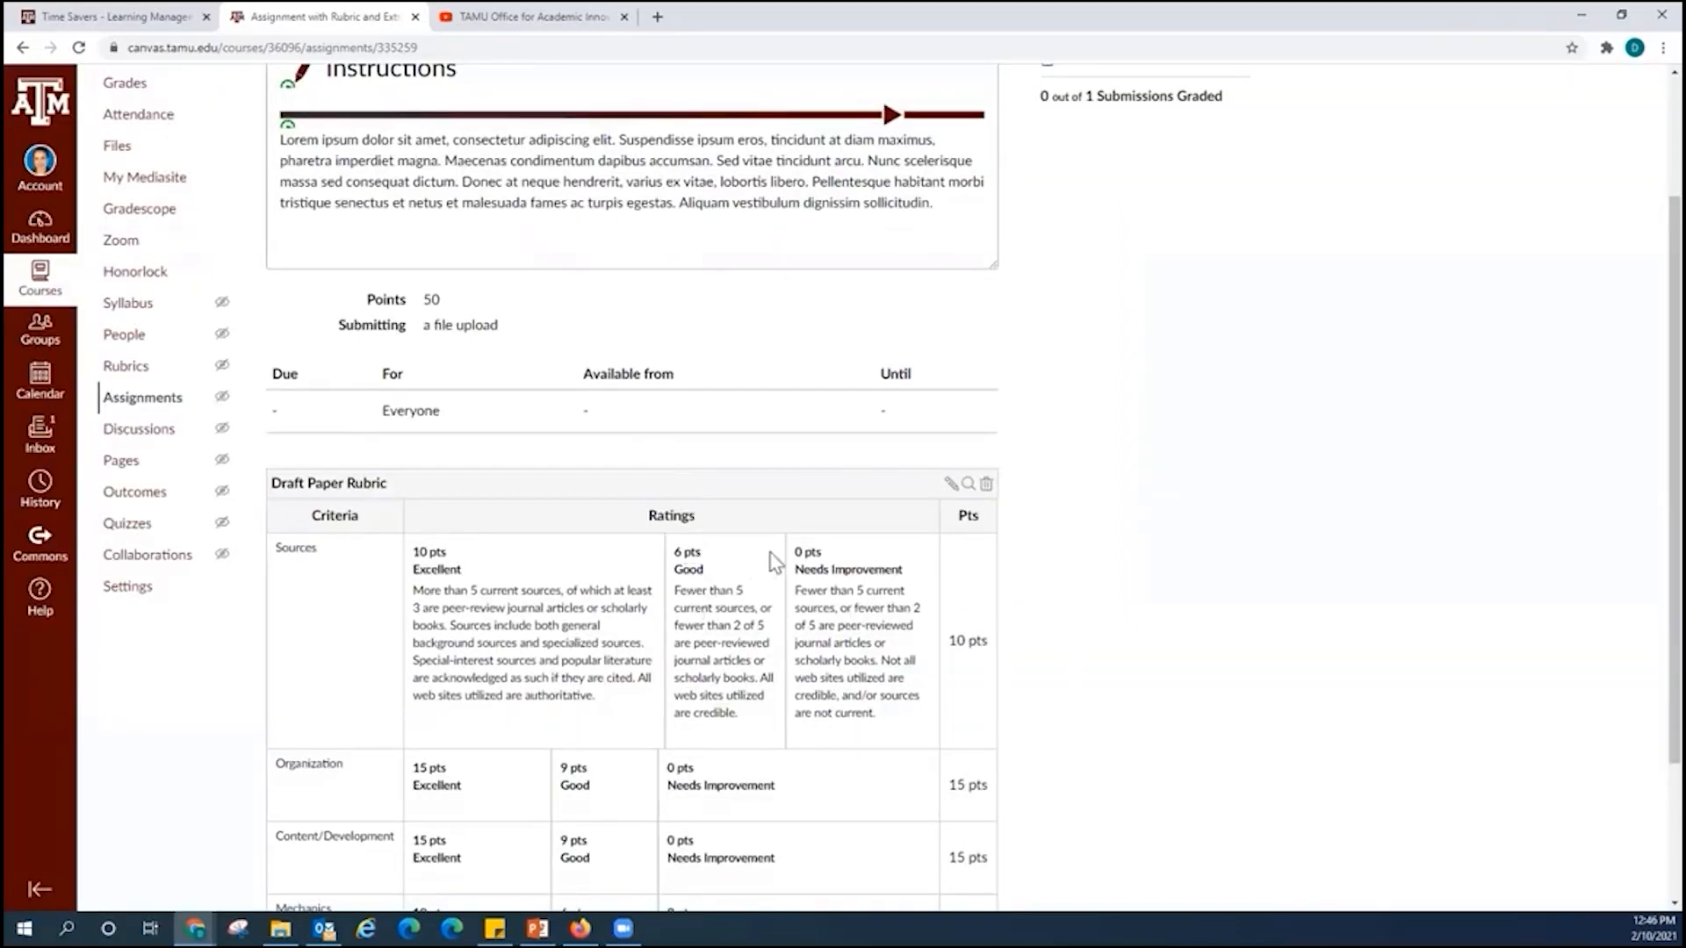
pyautogui.scroll(-2, 794, 553)
pyautogui.scroll(-1, 798, 542)
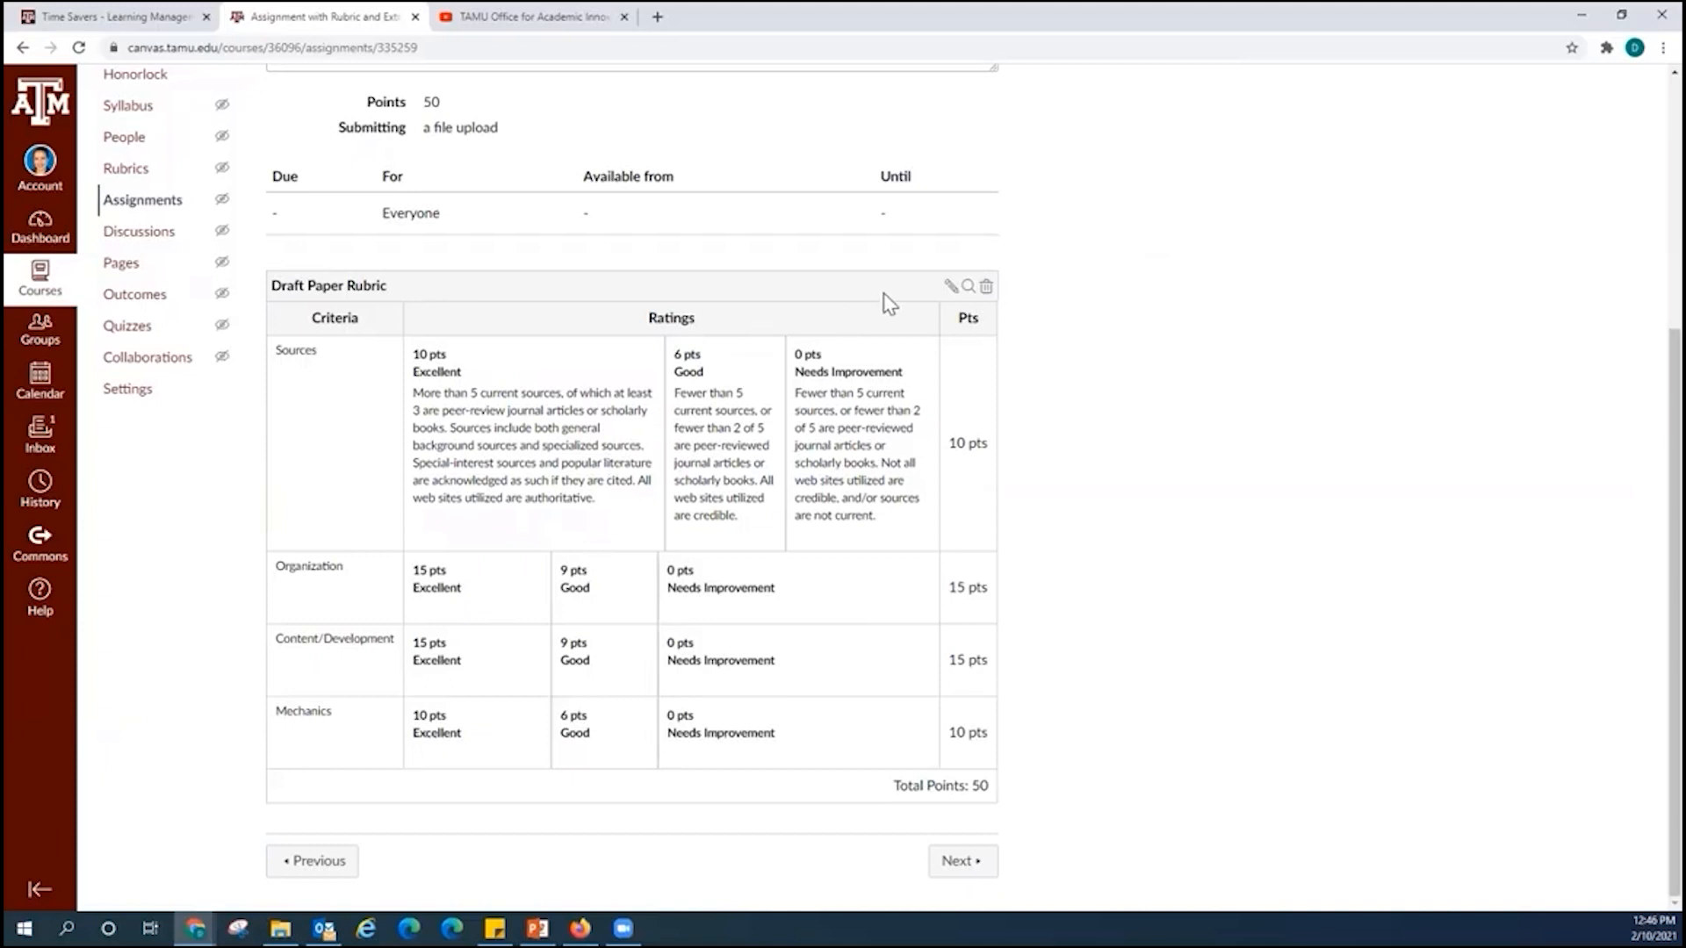
# - Edit the attached Draft Paper Rubric and add a new criterion described as Extra Credit, without a long description
pyautogui.click(948, 287)
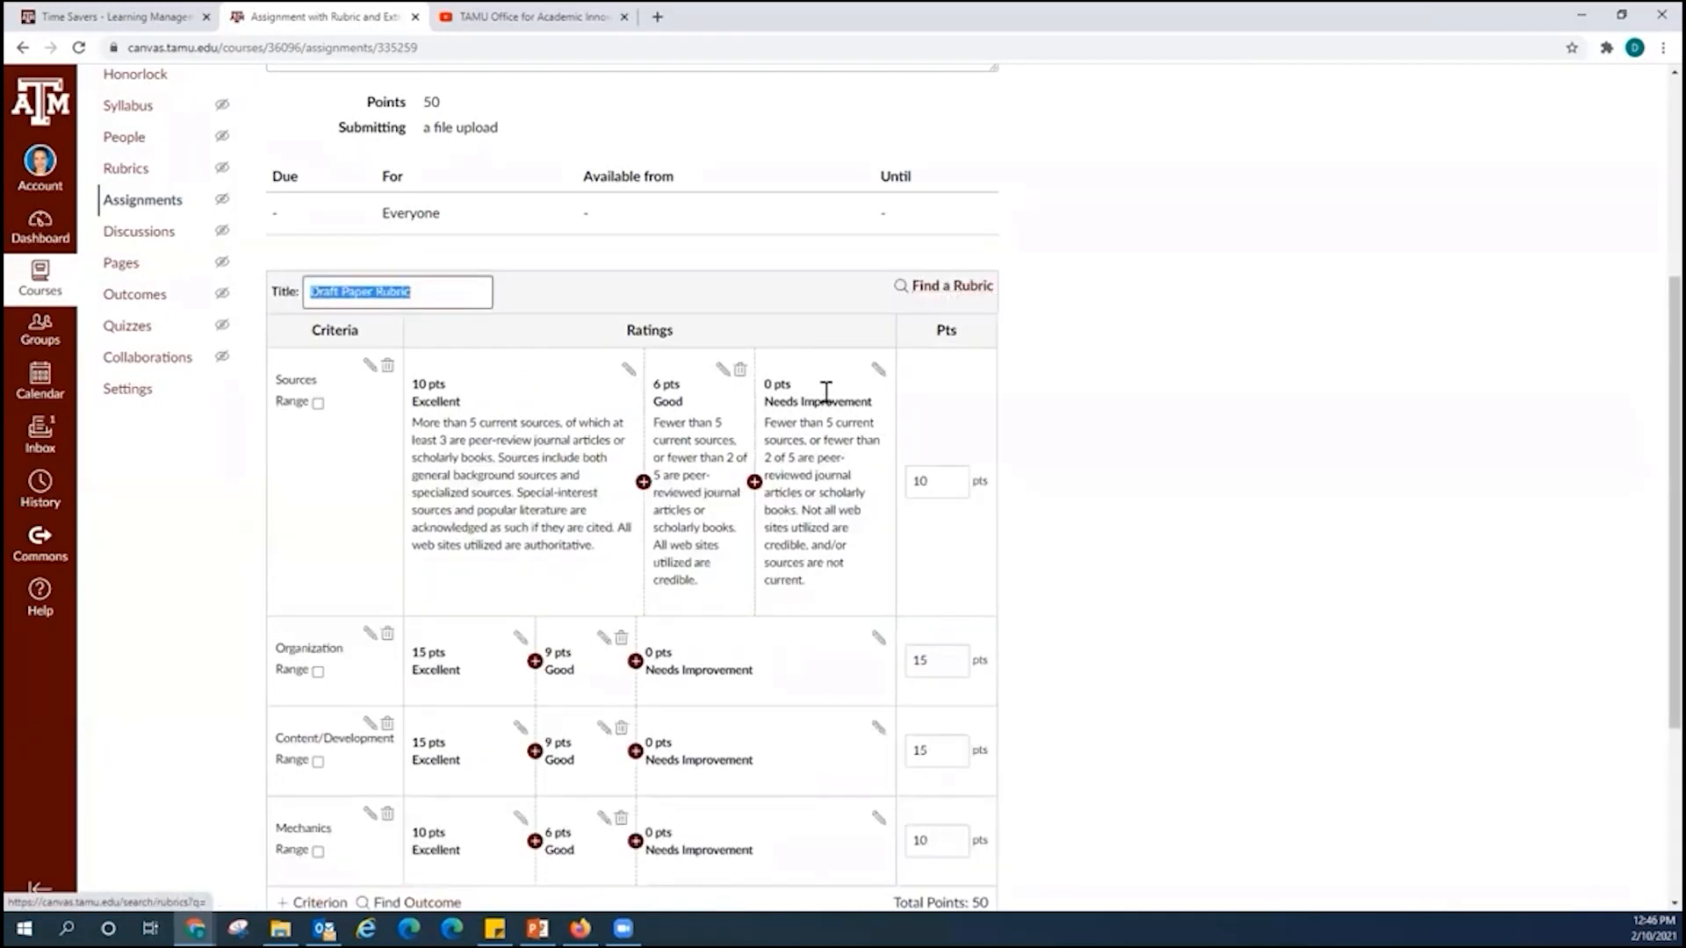
pyautogui.scroll(-4, 552, 546)
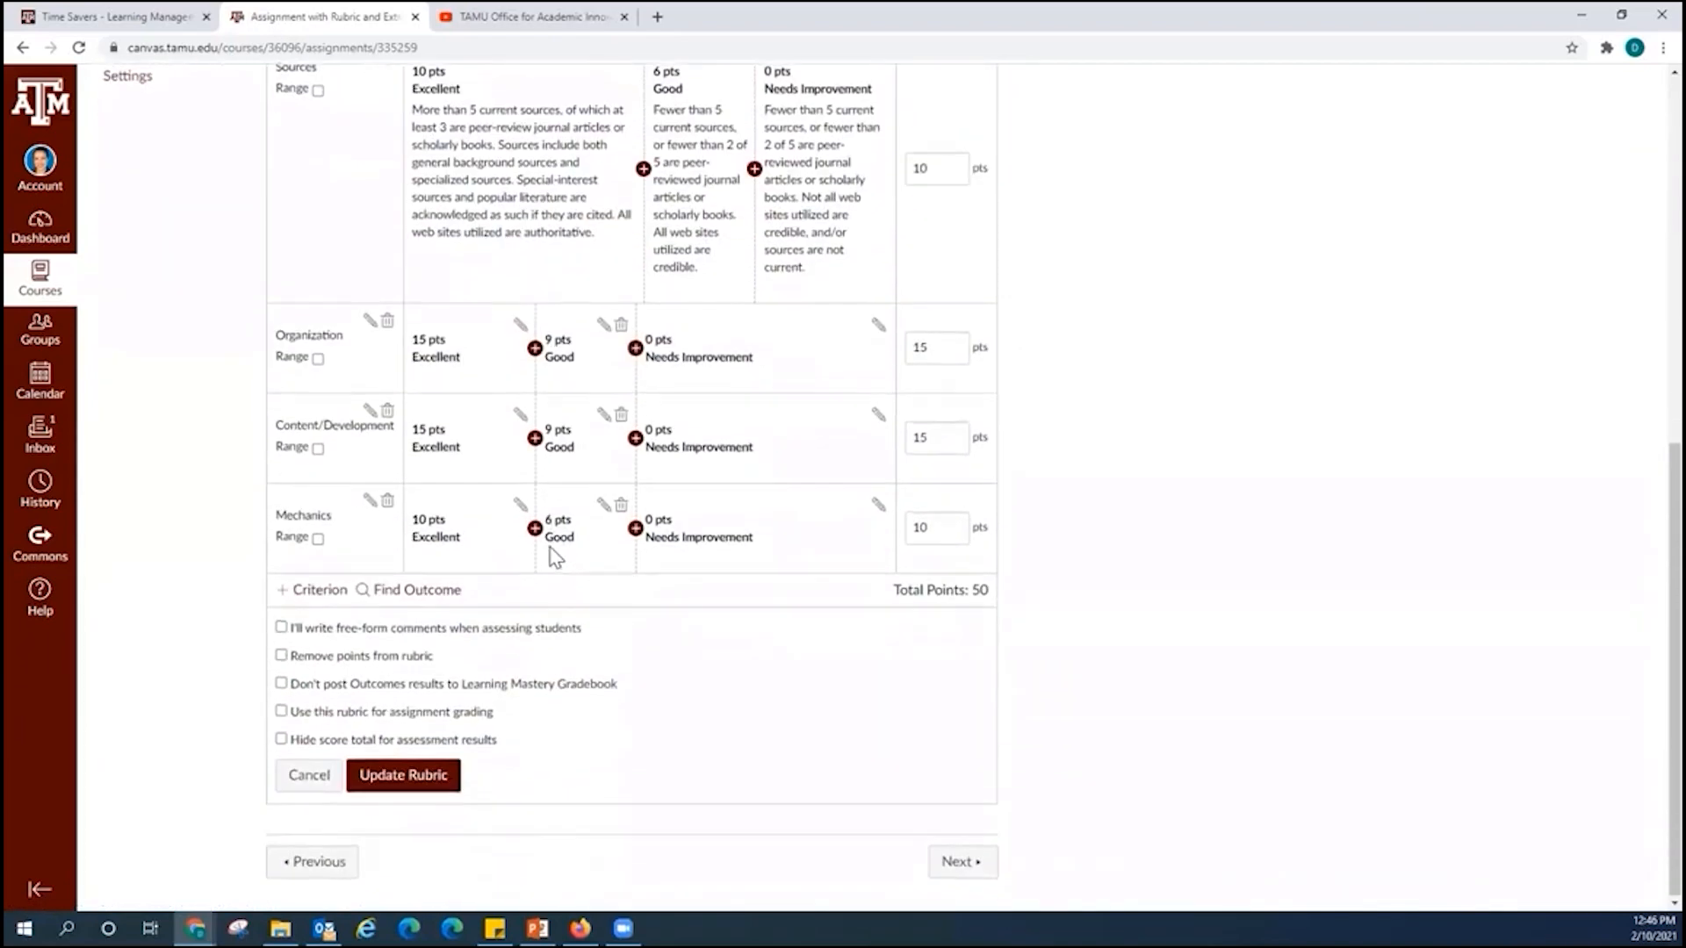
pyautogui.click(317, 592)
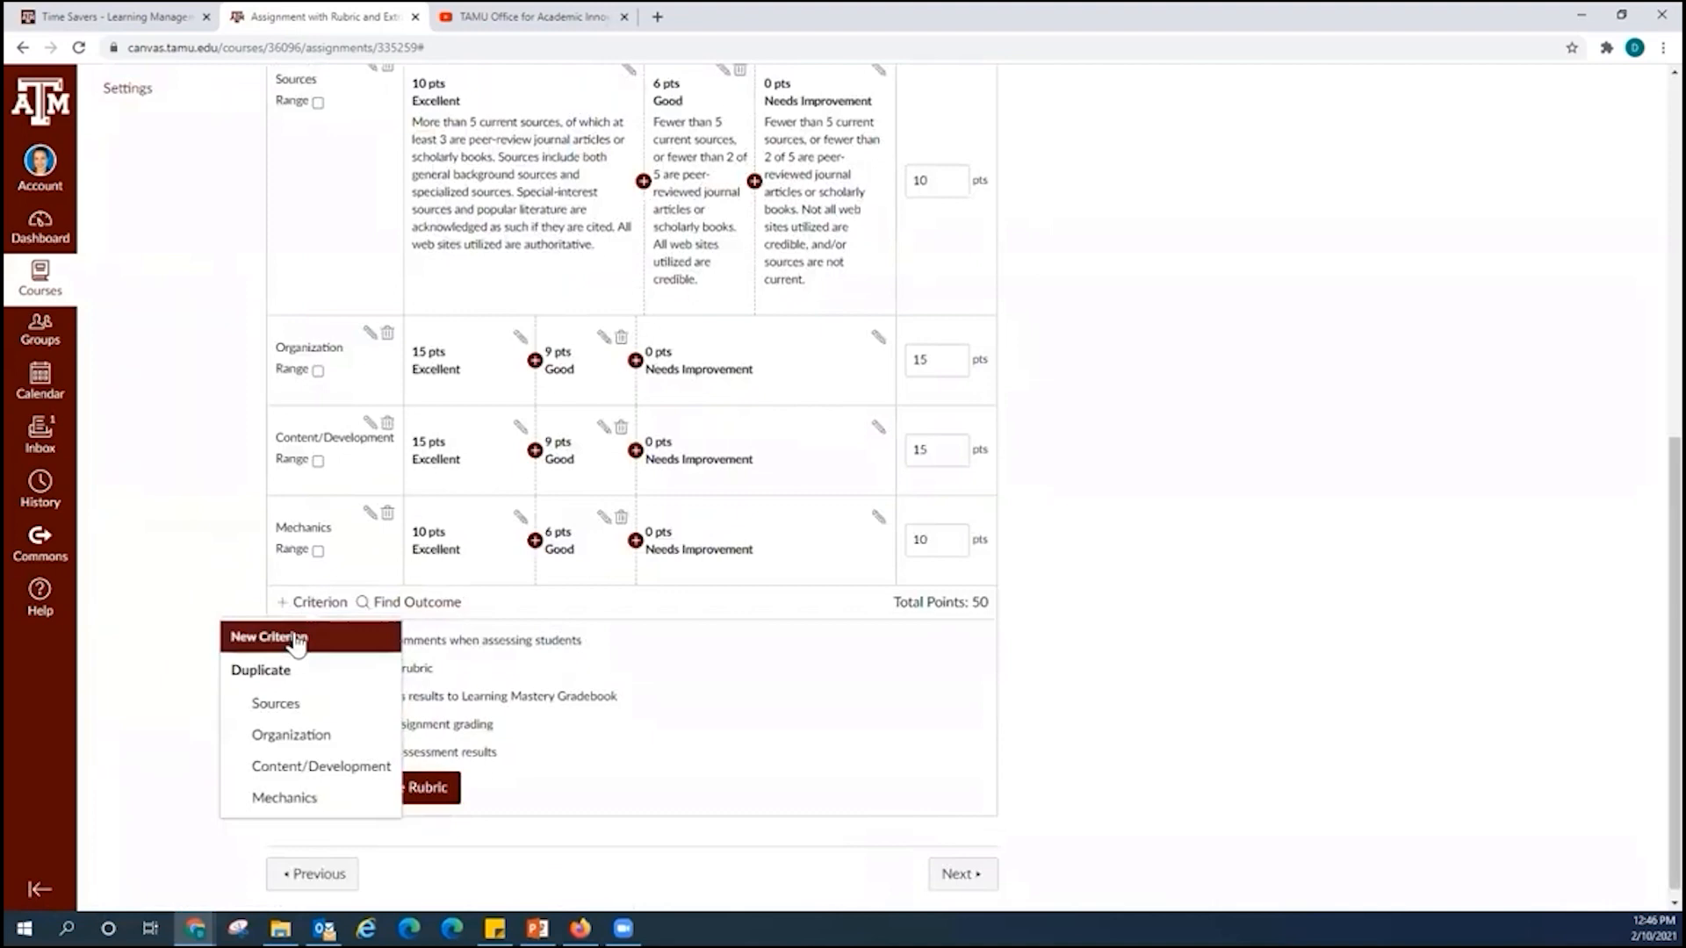
pyautogui.click(296, 639)
pyautogui.click(700, 443)
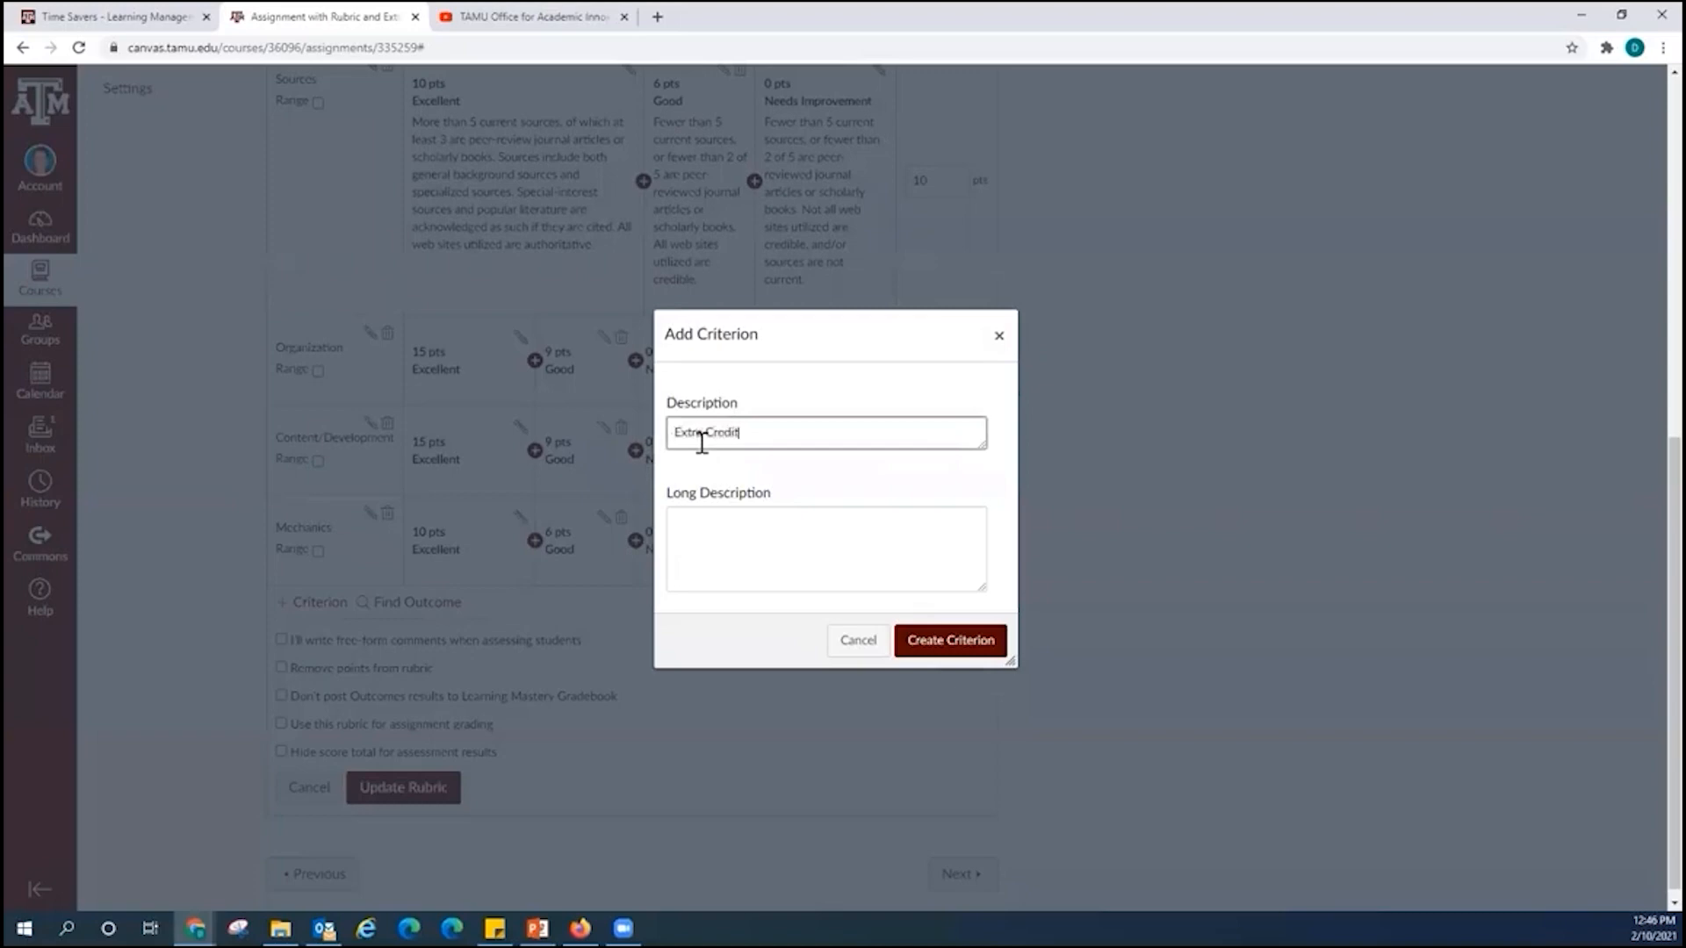
pyautogui.click(739, 510)
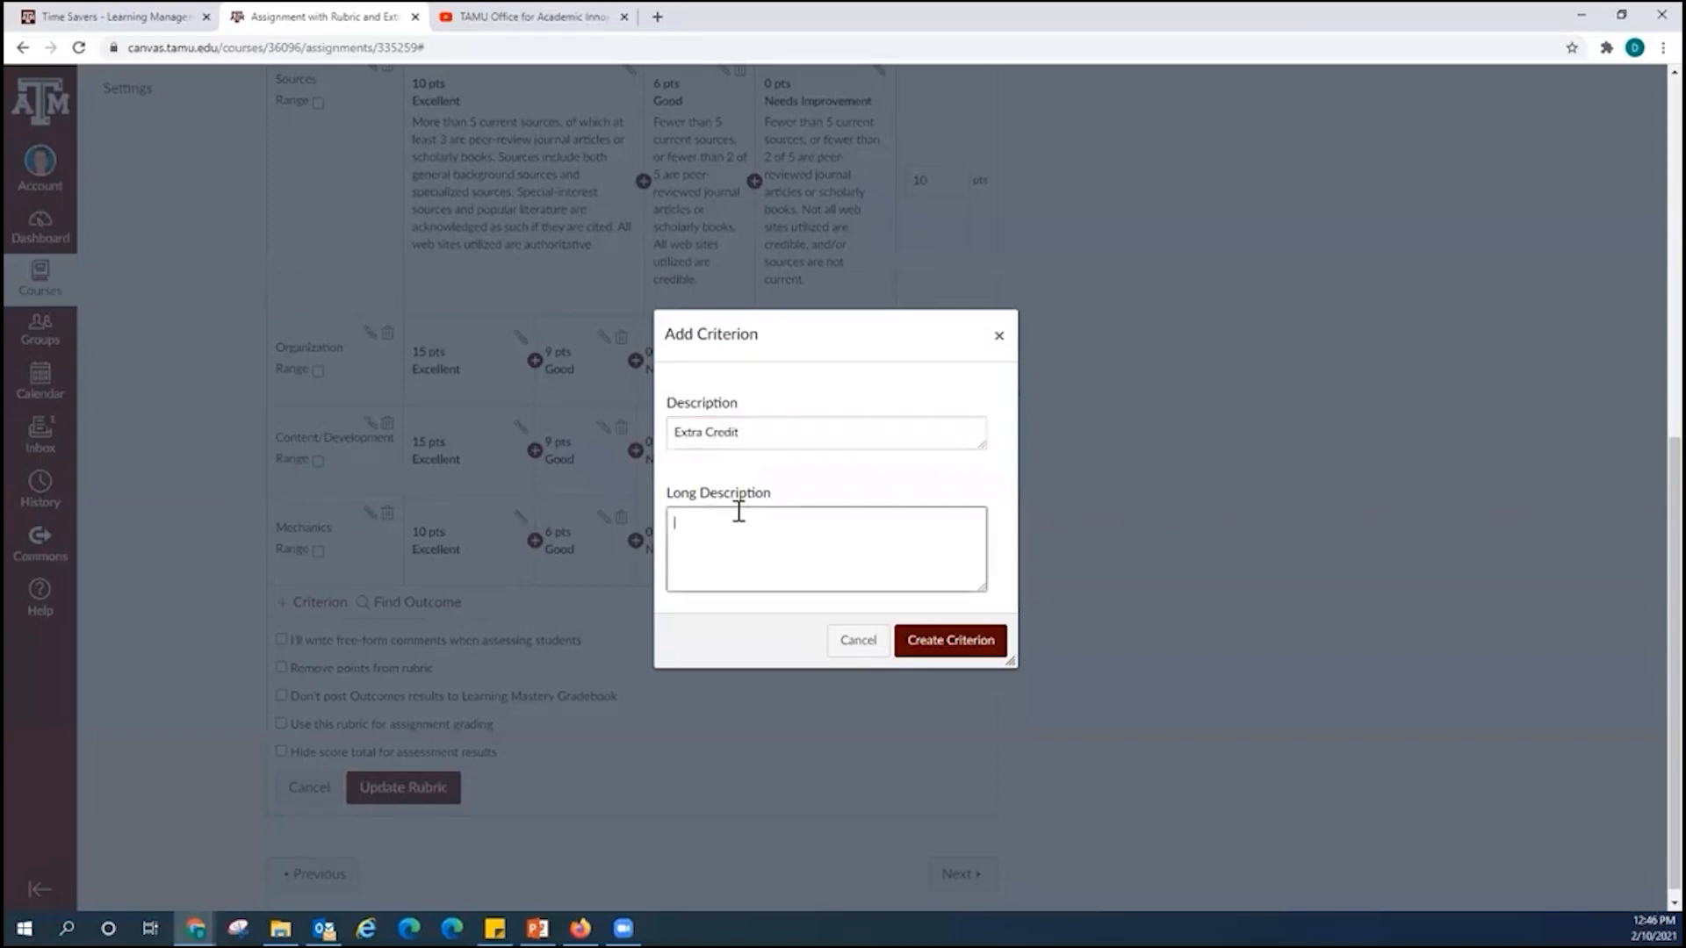
pyautogui.click(922, 648)
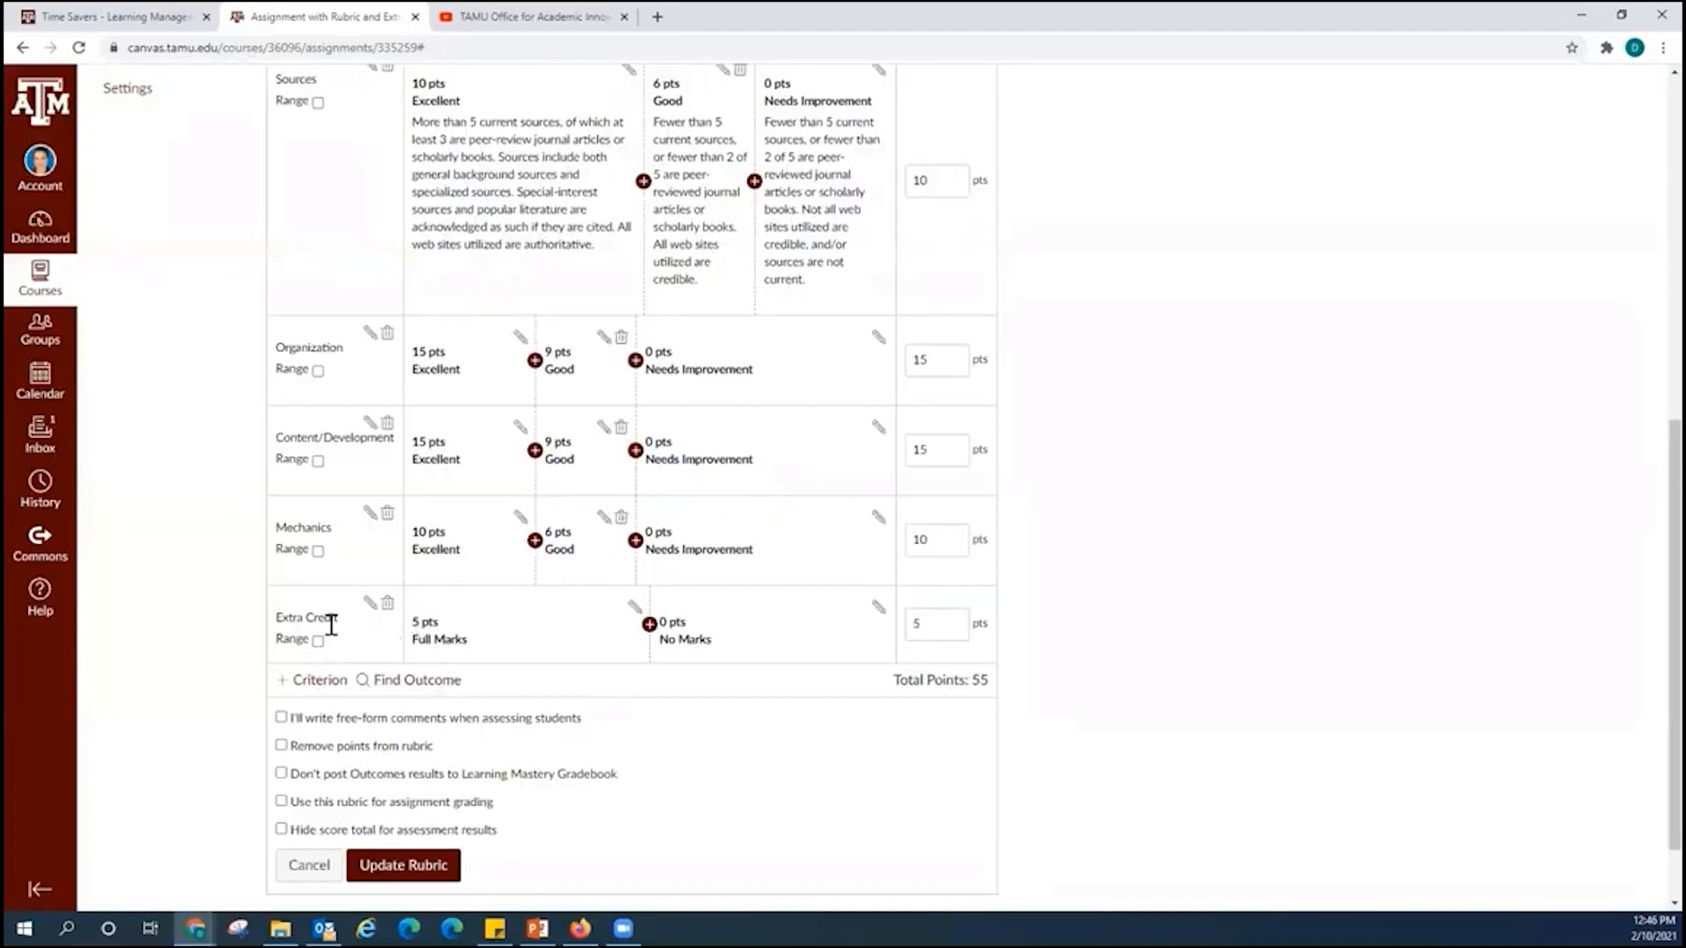
# - Keep the Extra Credit criterion at 5 points and update the rubric
pyautogui.click(932, 624)
pyautogui.click(938, 634)
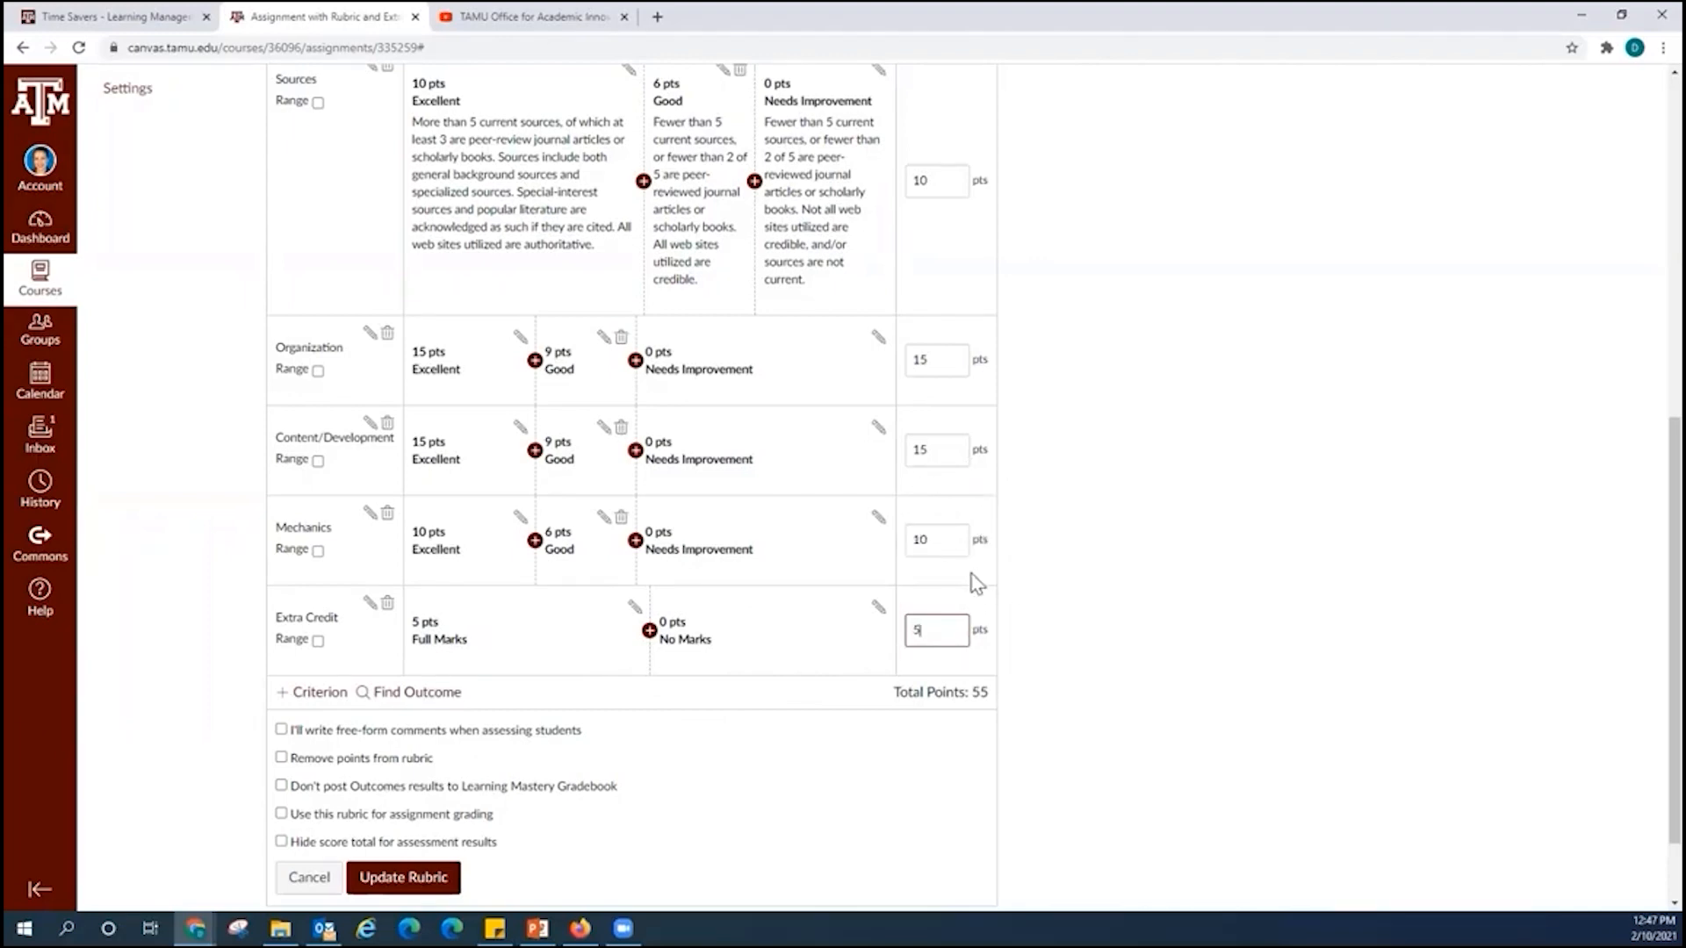
pyautogui.click(403, 877)
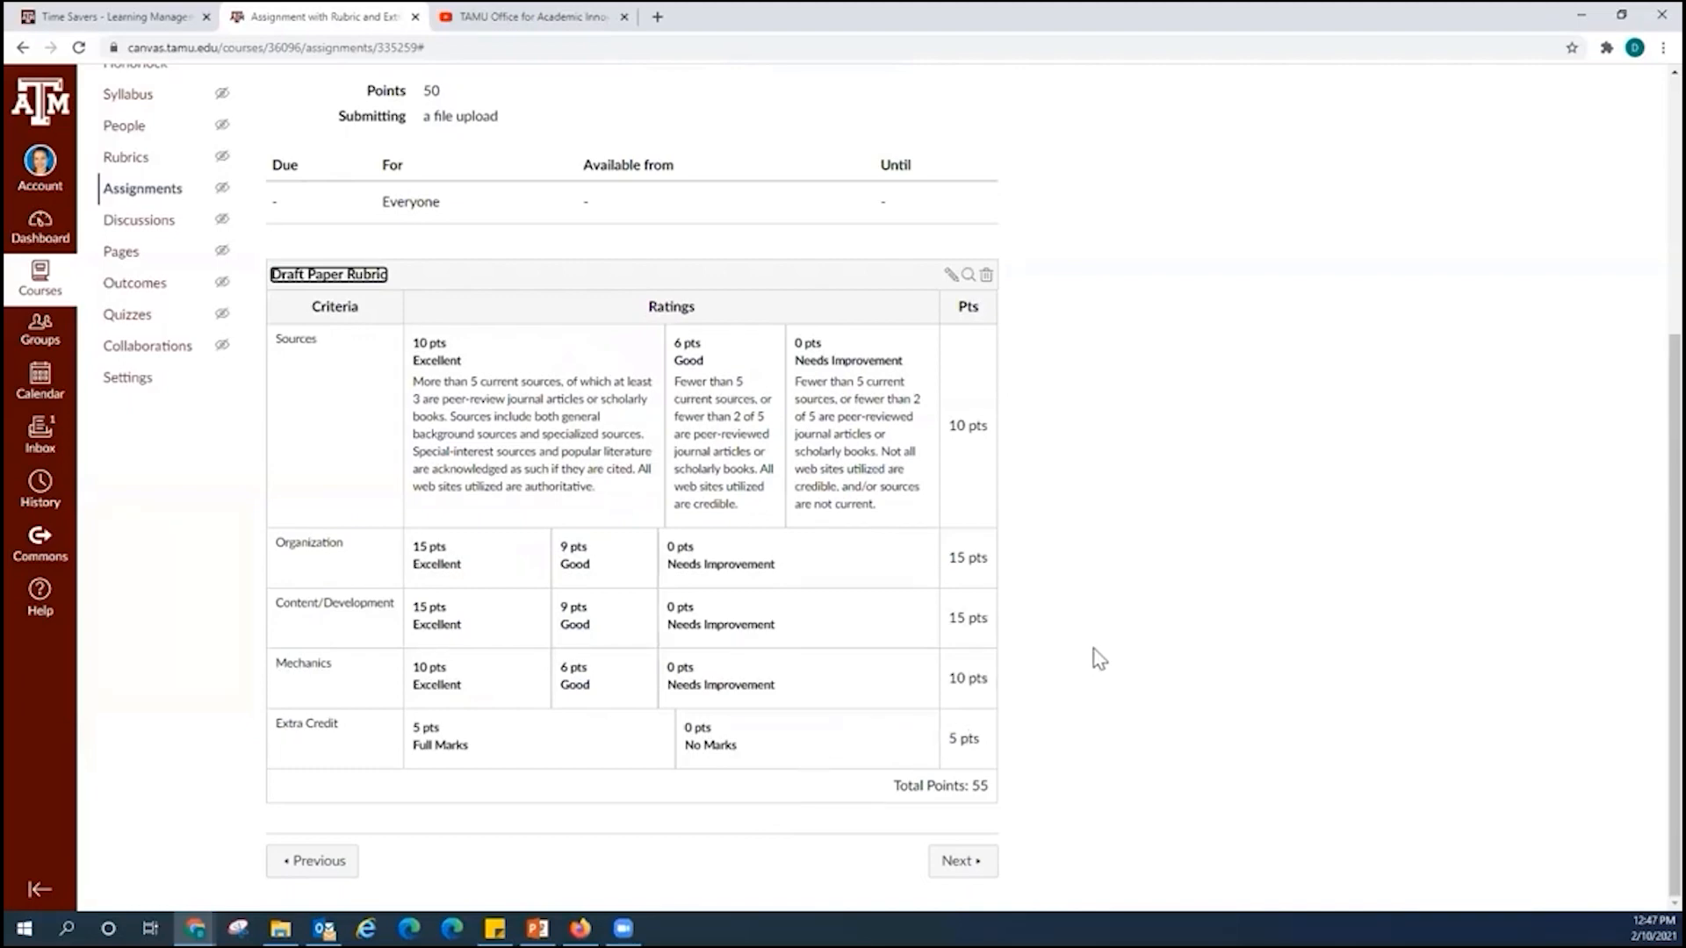
# - Open the assignment in SpeedGrader, widen the grading pane and review the rubric down to the Extra Credit criterion and total points
pyautogui.scroll(5, 1100, 659)
pyautogui.click(1120, 201)
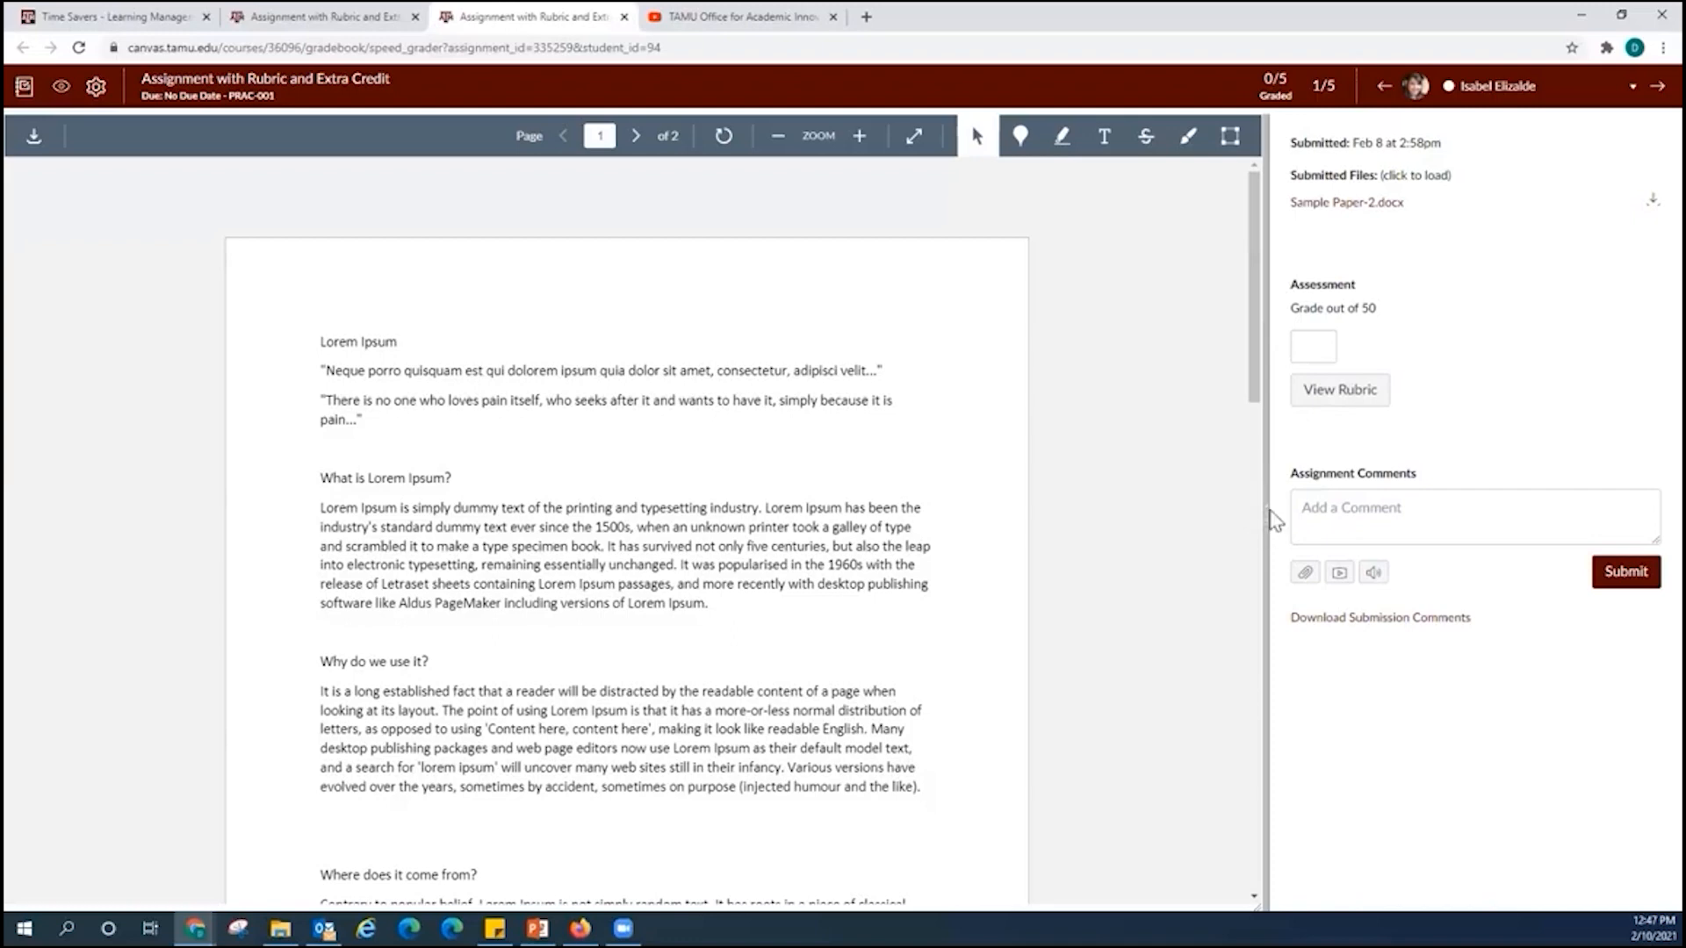
pyautogui.moveTo(1269, 524); pyautogui.dragTo(1034, 527)
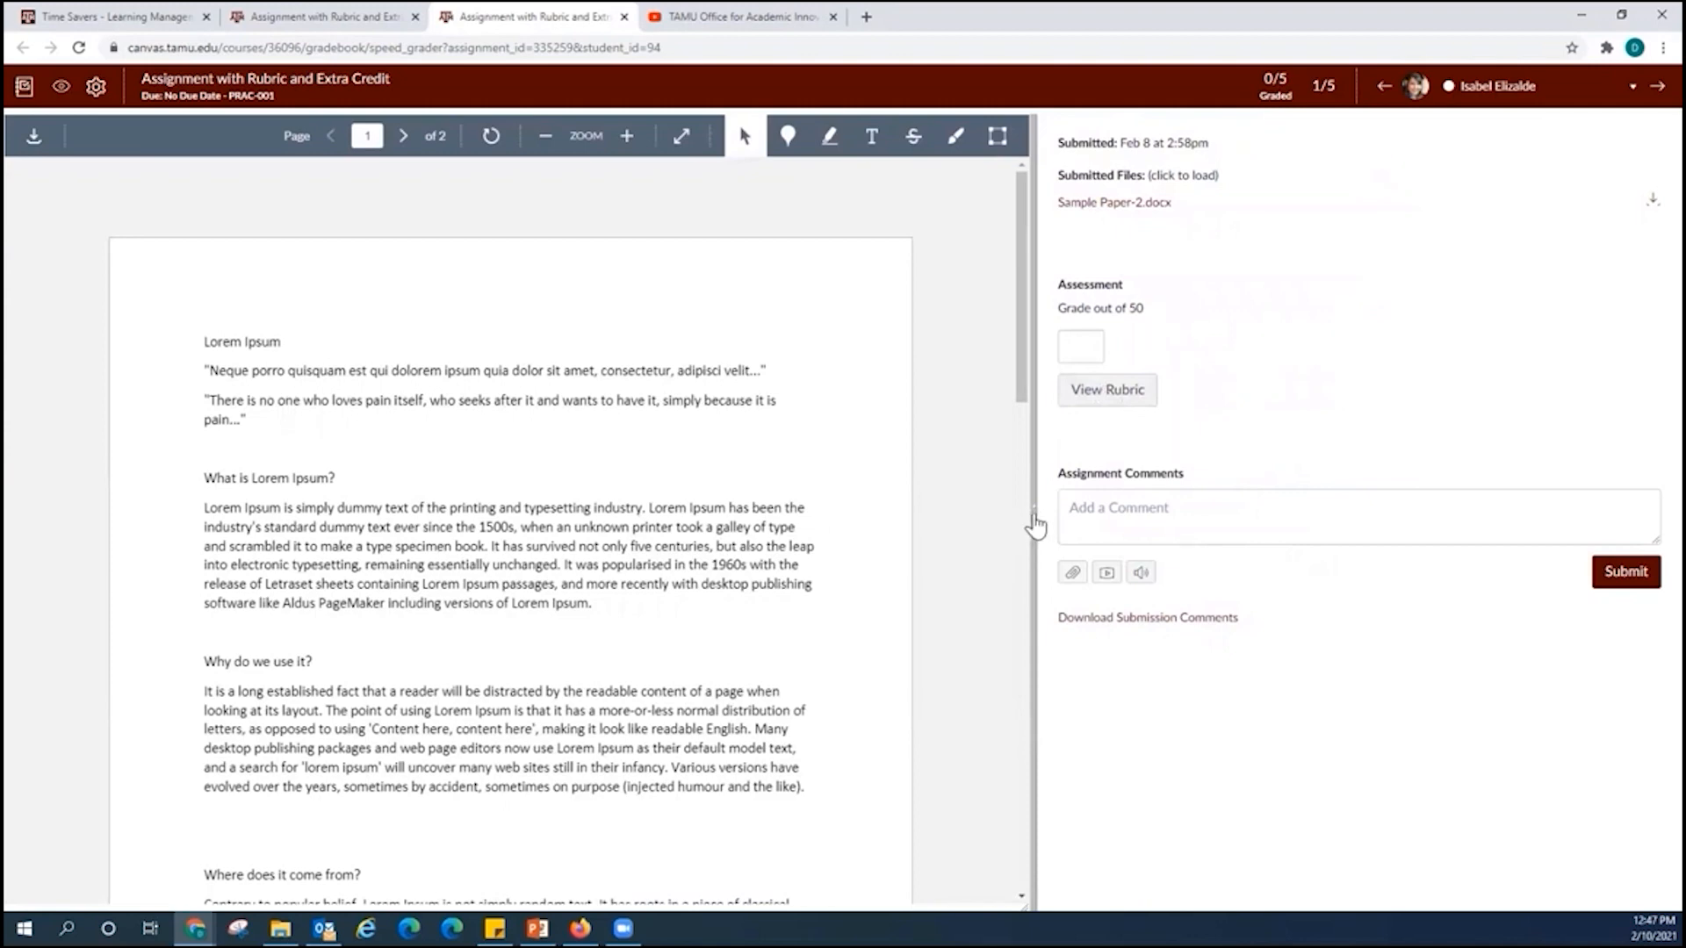
pyautogui.moveTo(1037, 527)
pyautogui.mouseDown()
pyautogui.moveTo(966, 518)
pyautogui.moveTo(1031, 523)
pyautogui.mouseUp()
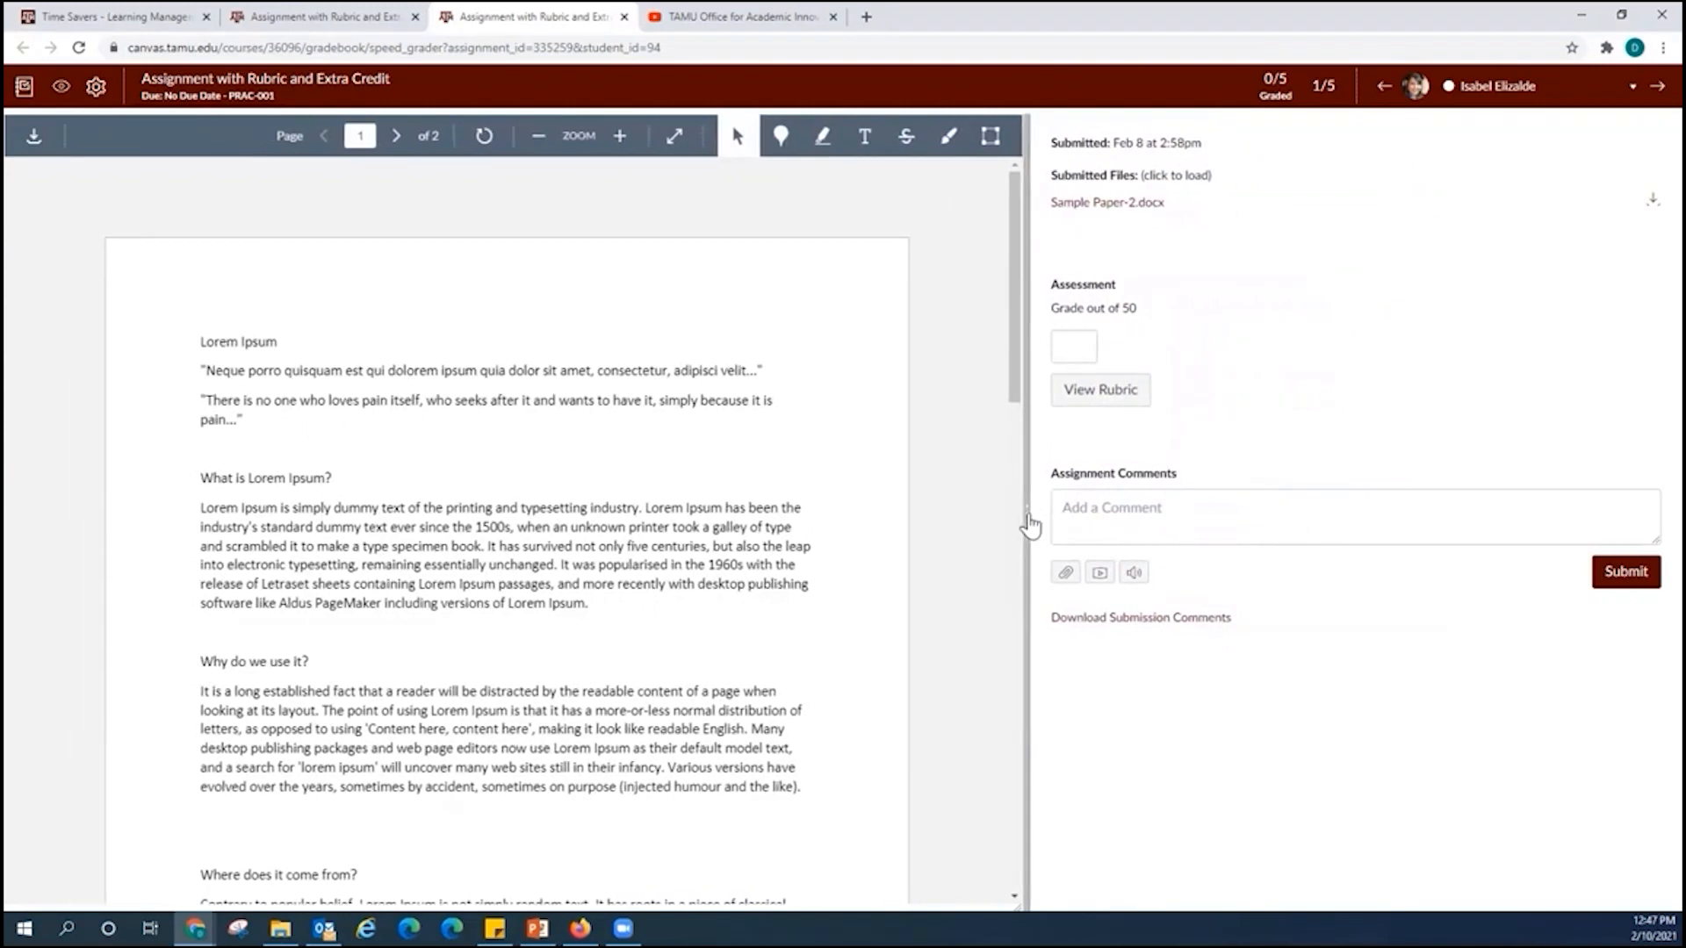
pyautogui.click(1138, 399)
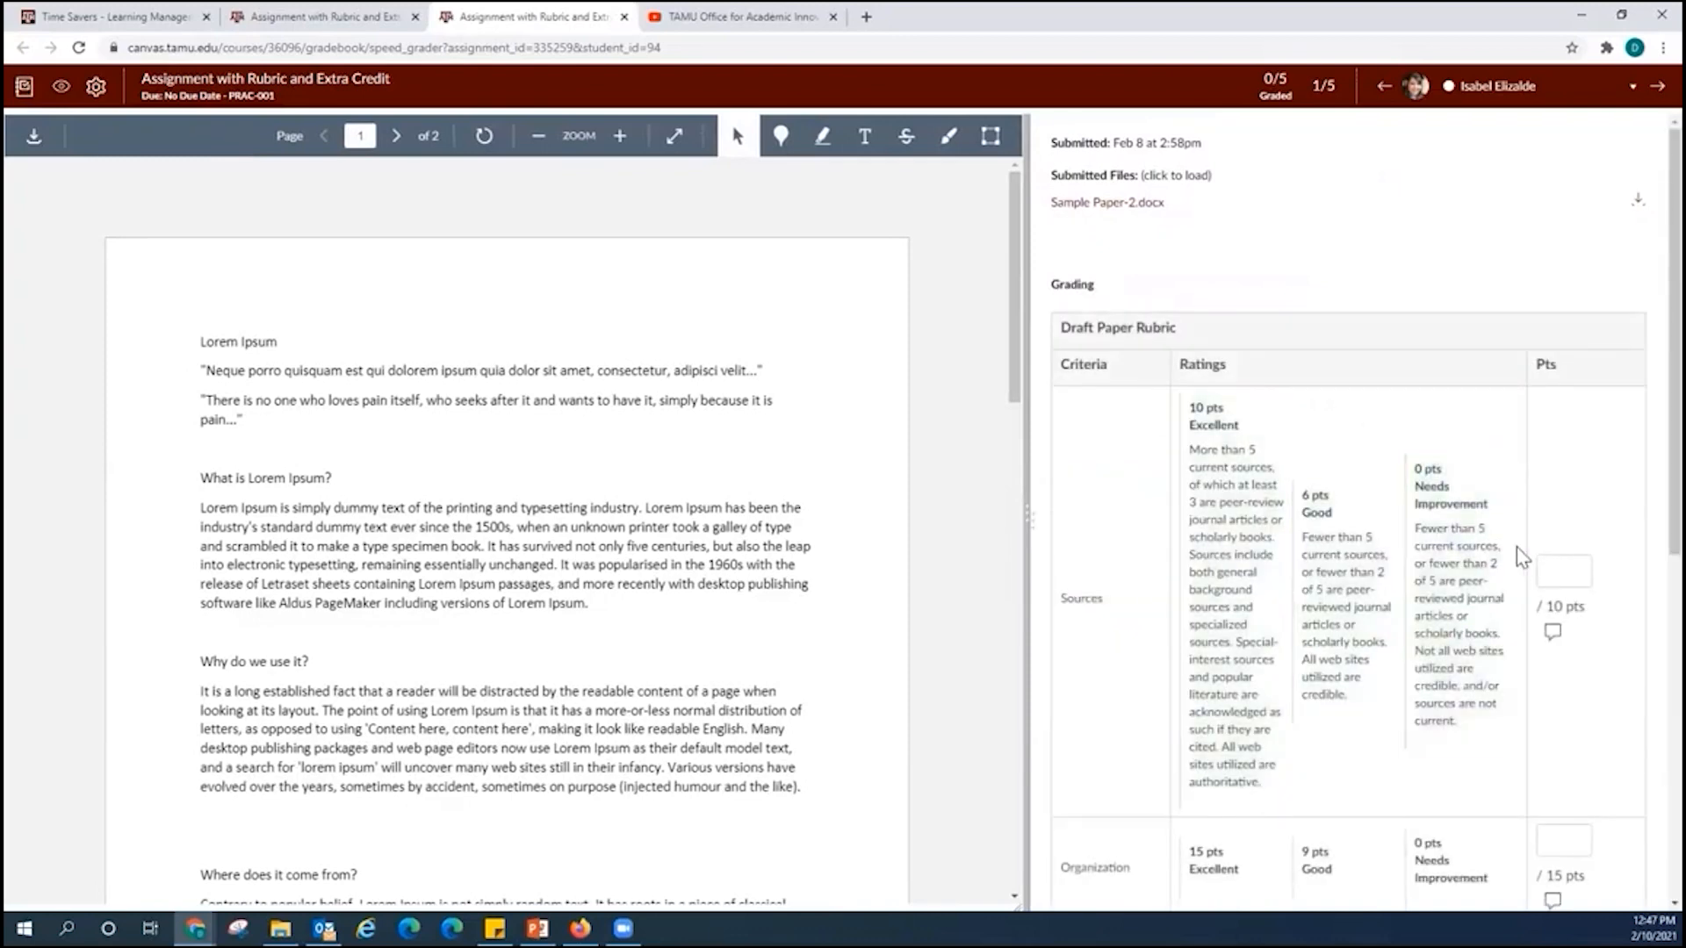
pyautogui.scroll(-2, 1502, 527)
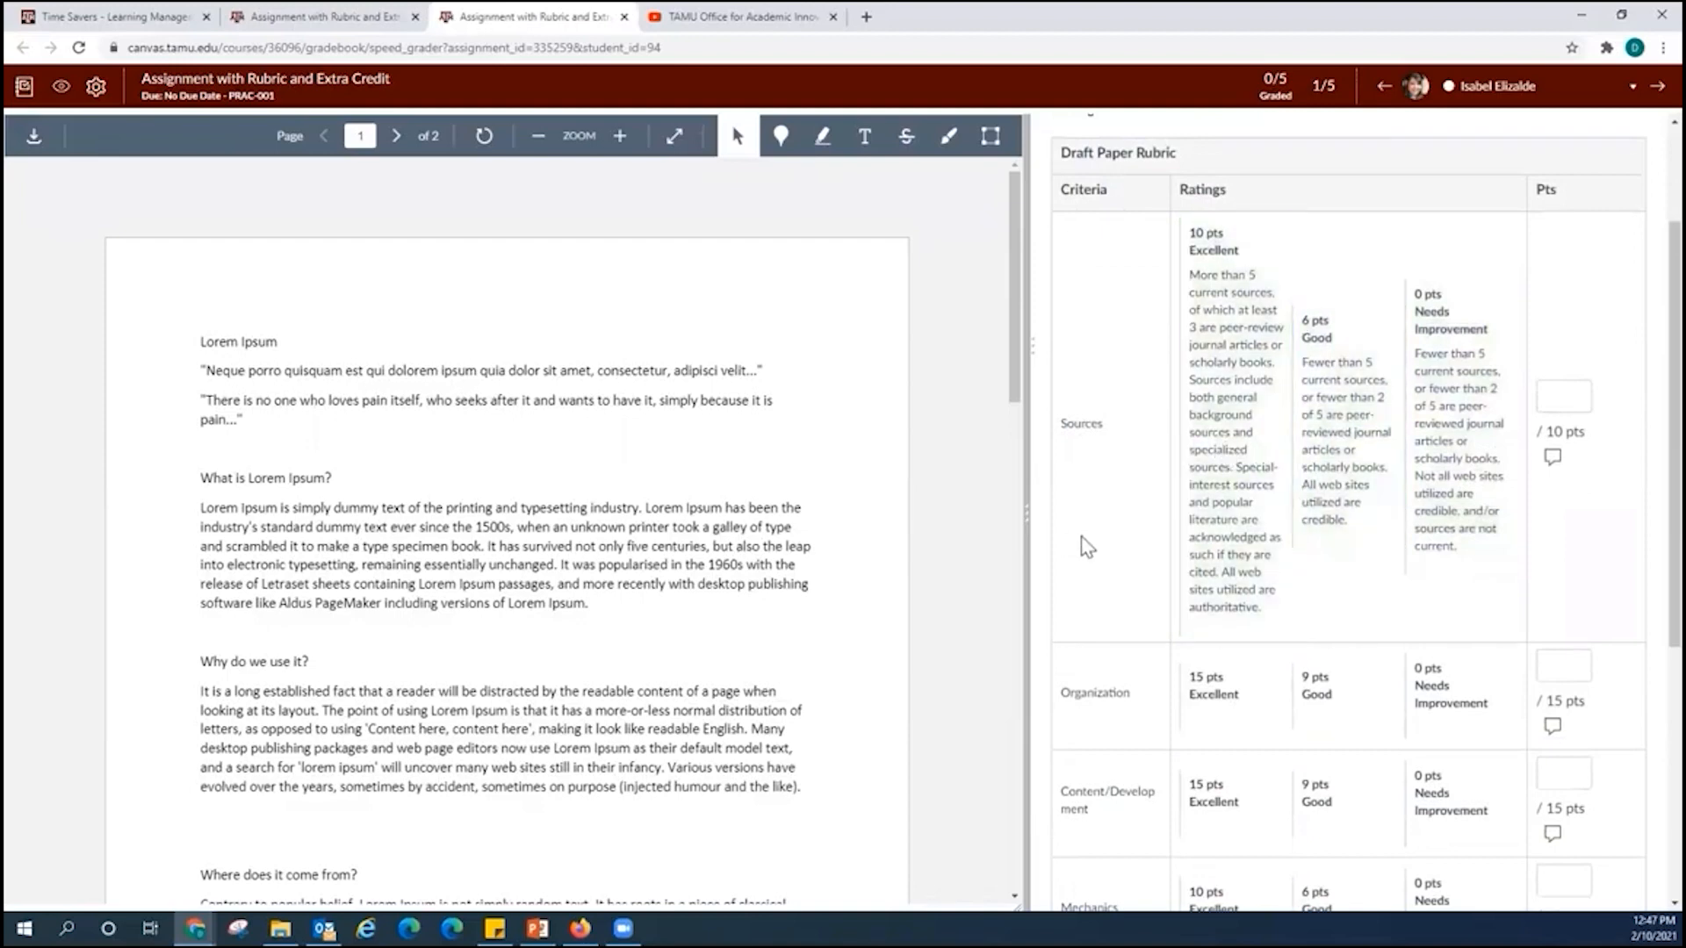
pyautogui.moveTo(1029, 525); pyautogui.dragTo(910, 516)
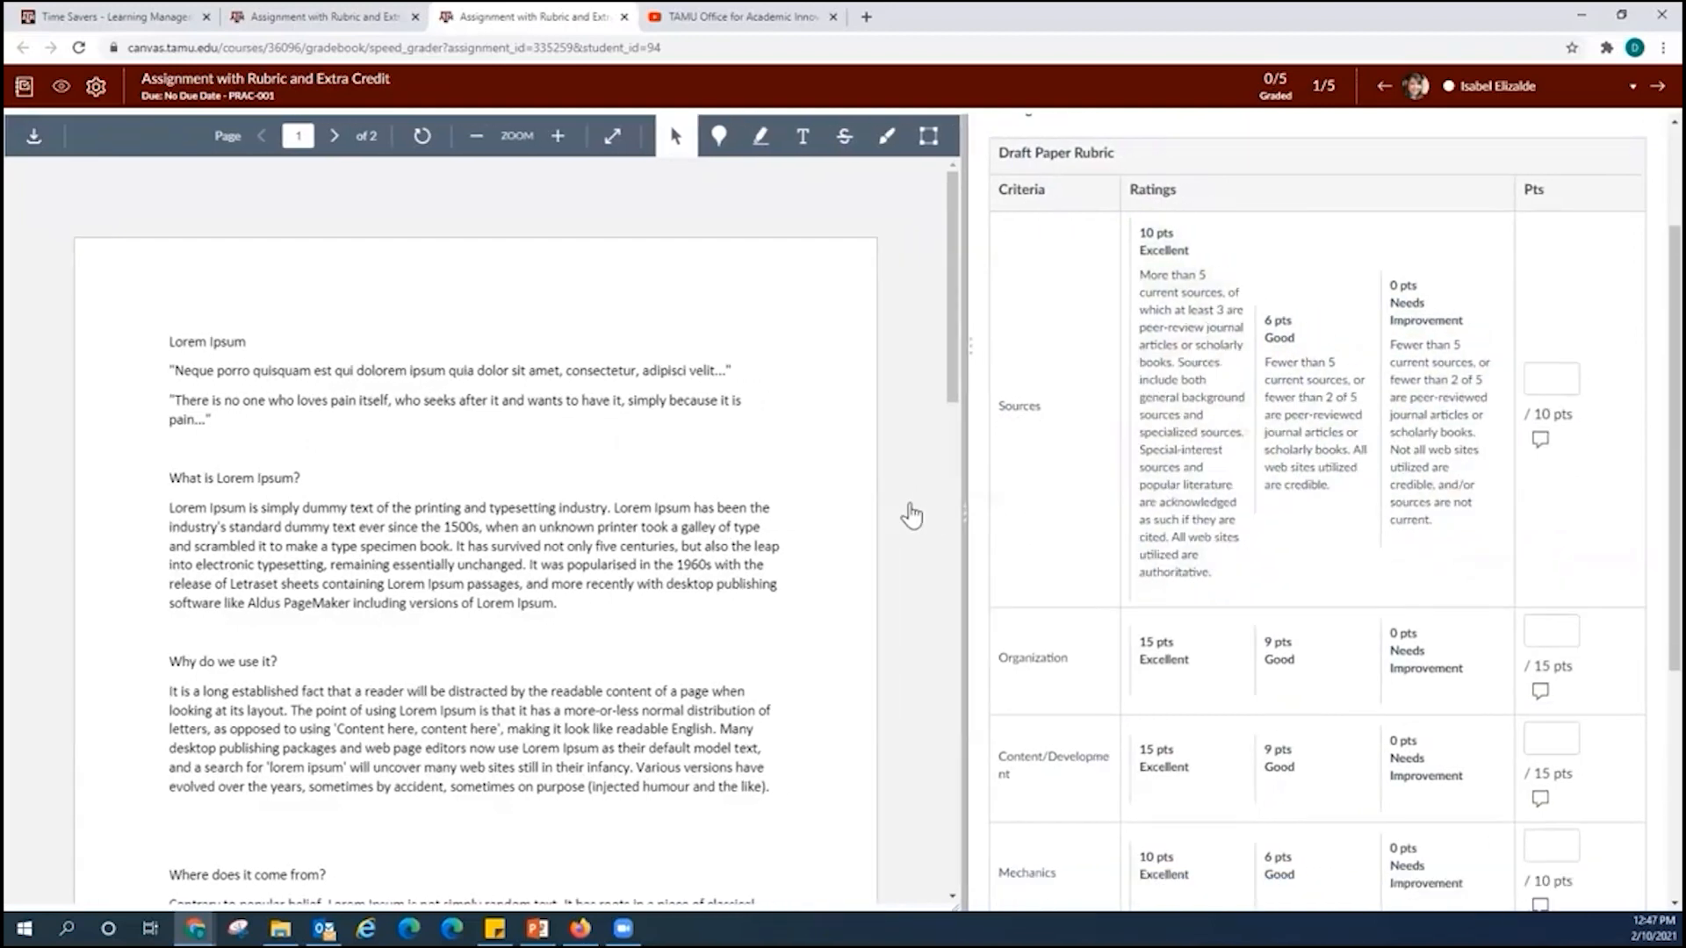
pyautogui.scroll(-4, 1282, 491)
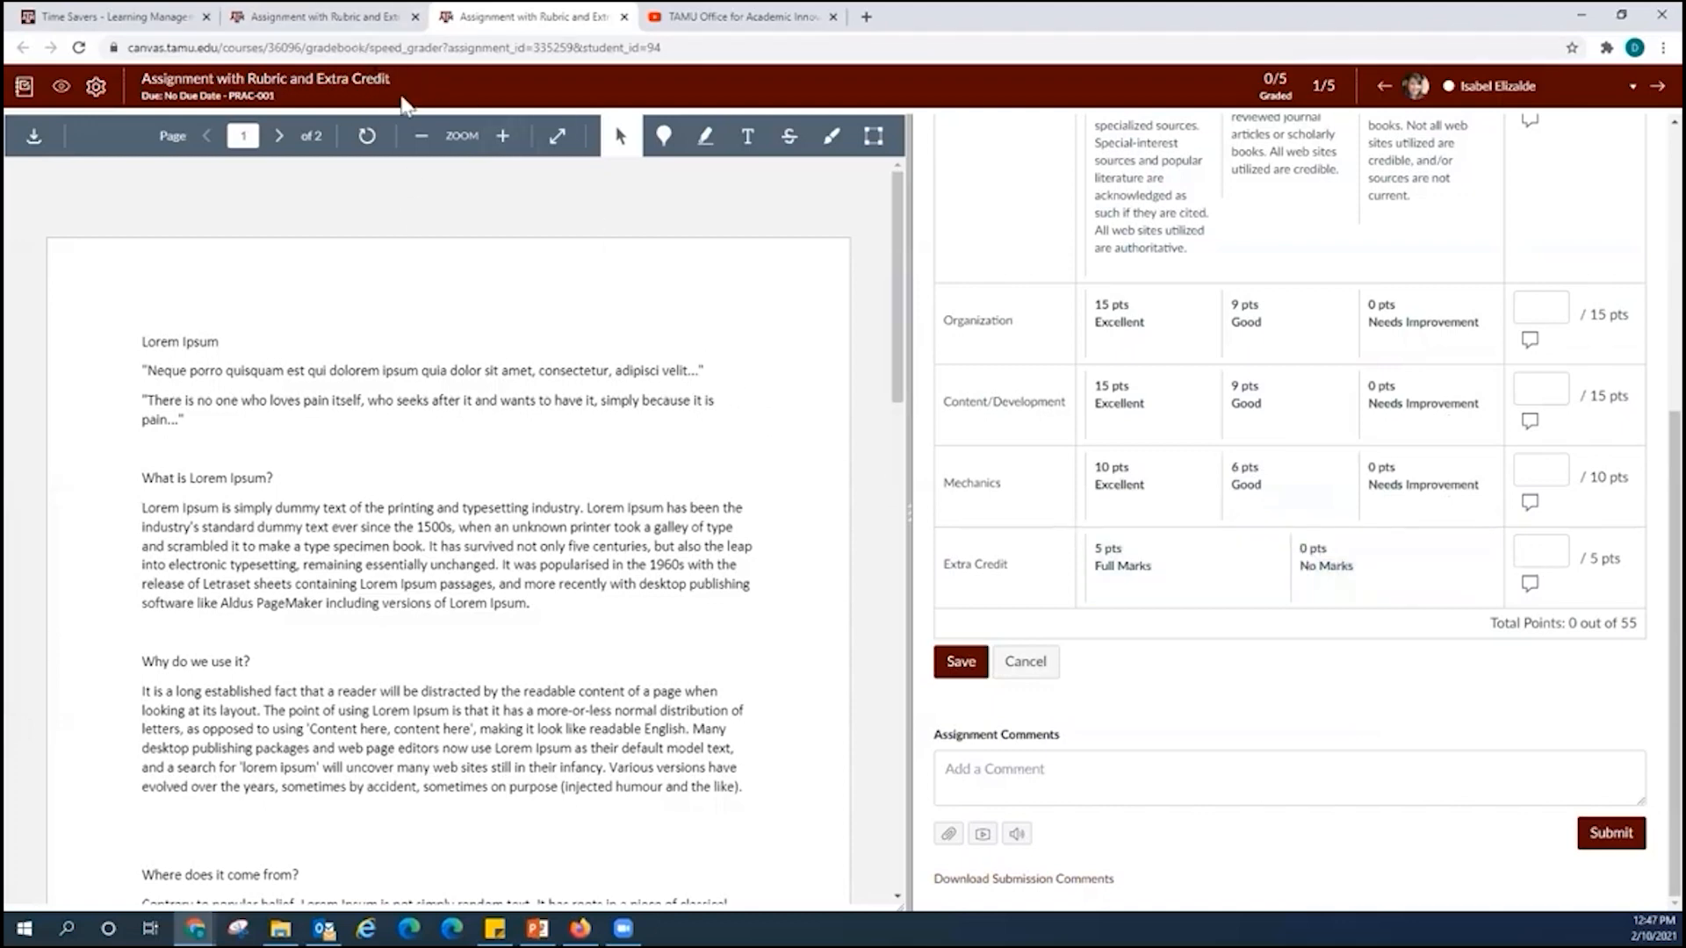
# - Switch to the PowerPoint slide show and advance to the slide on assigning extra credit with a new assignment group
pyautogui.click(538, 928)
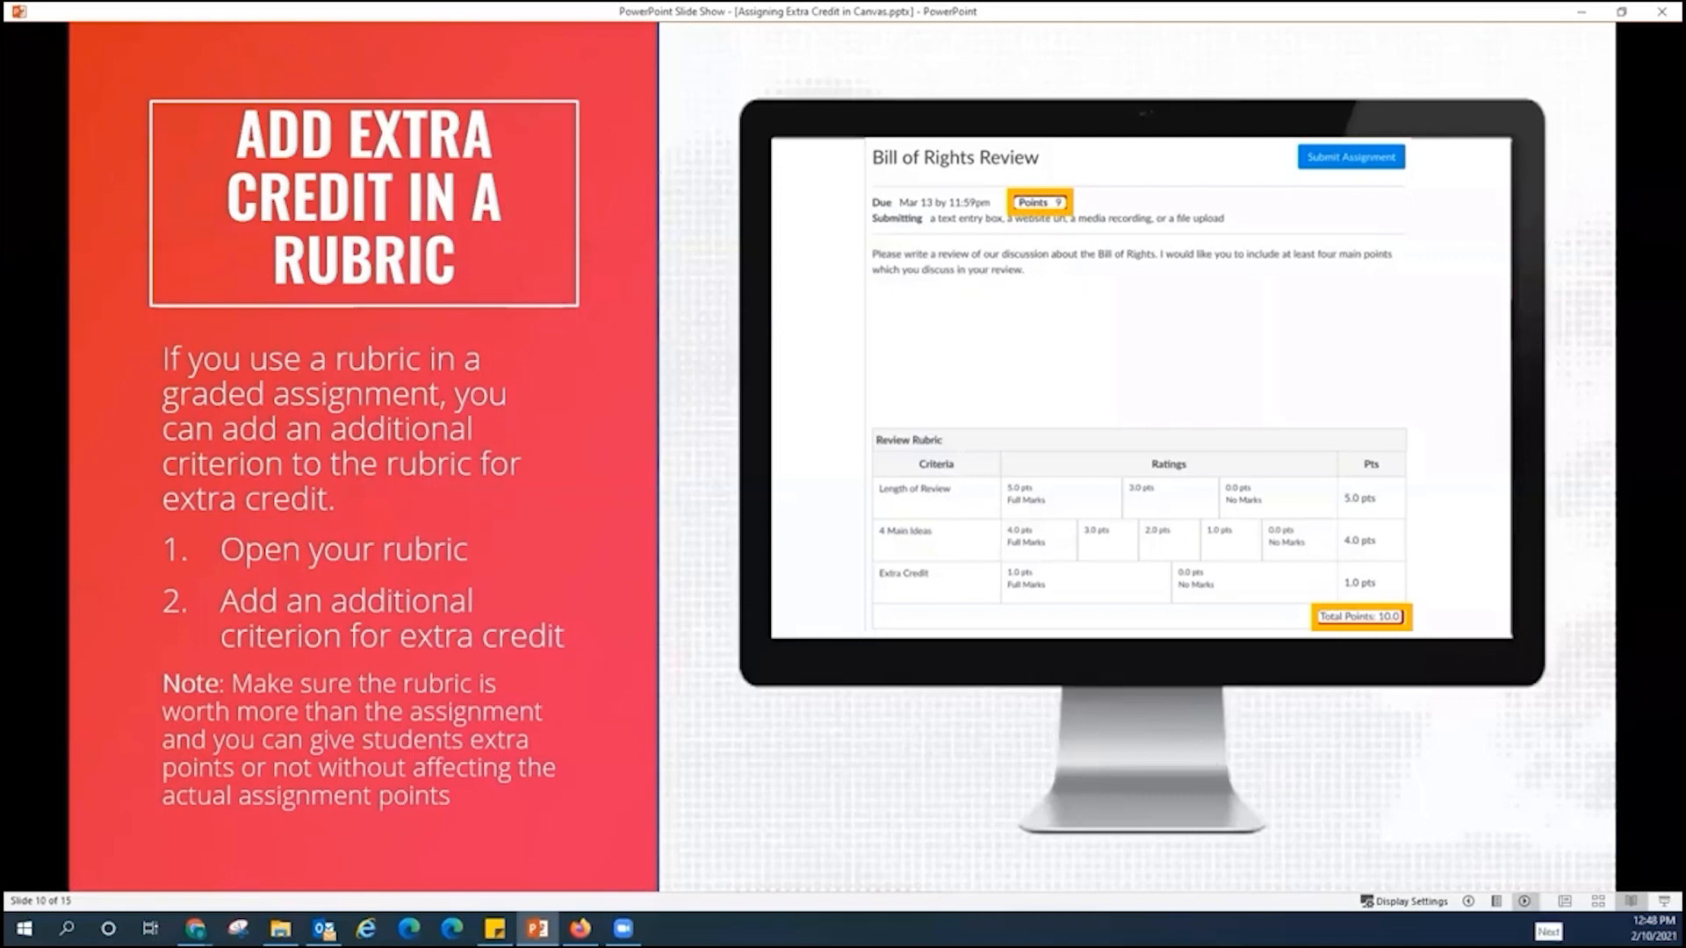
pyautogui.press('Right')
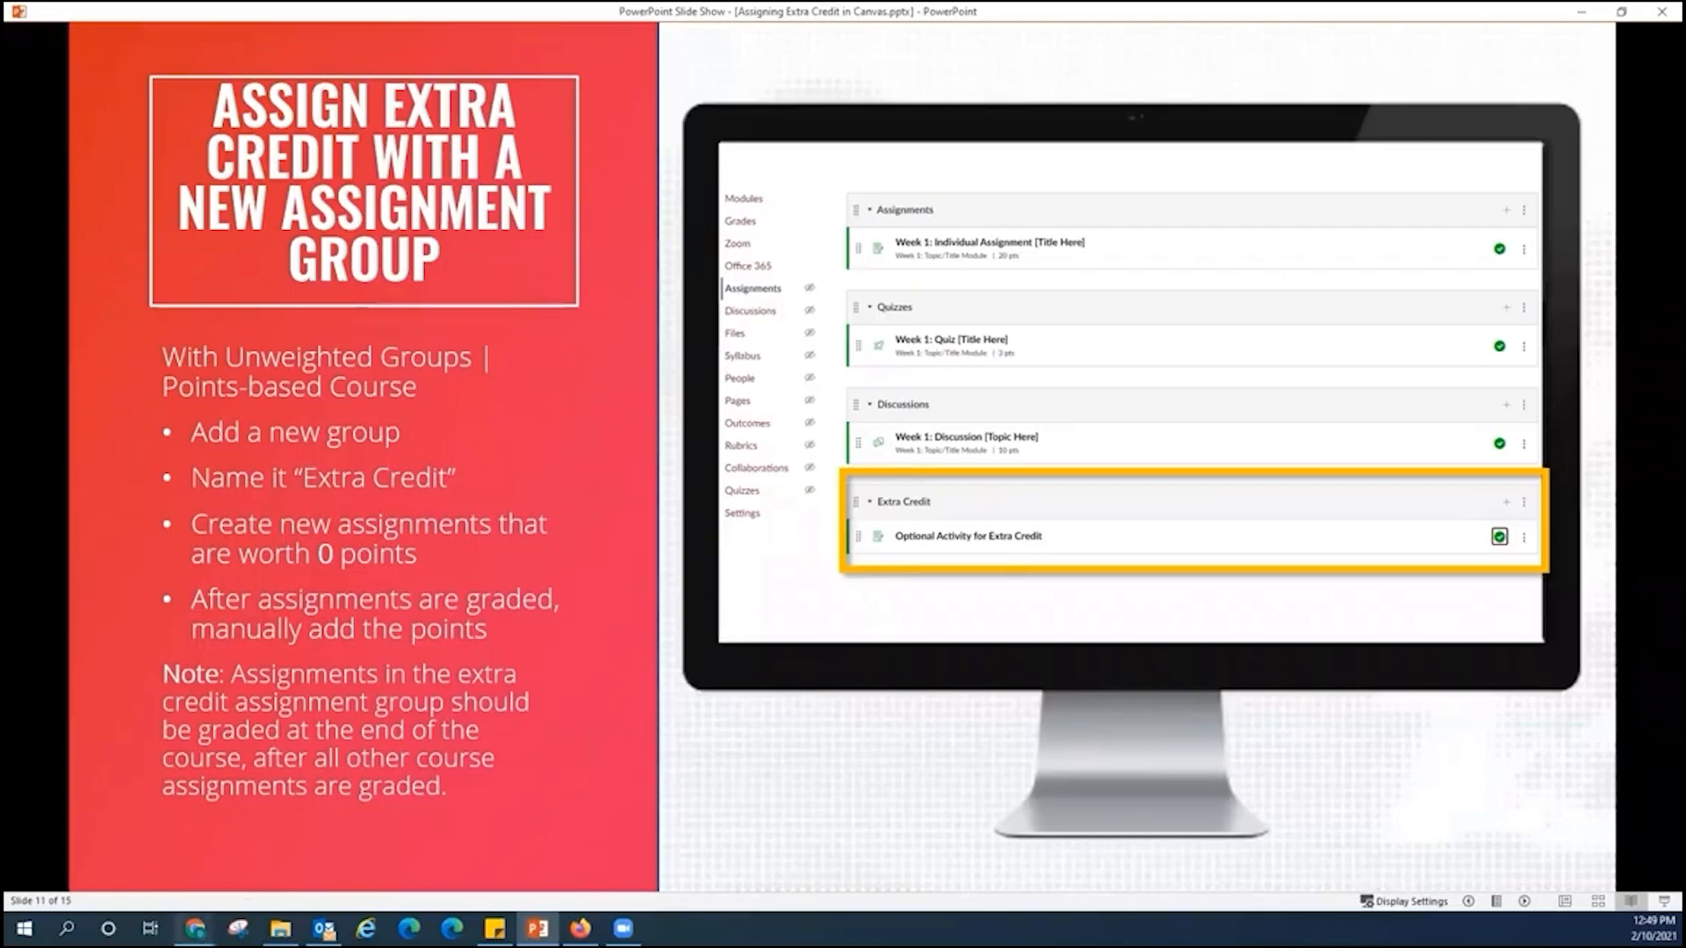
# - Return to Canvas in the browser, close SpeedGrader and open the PRAC-001 Assignments page
pyautogui.moveTo(195, 928)
pyautogui.click(232, 853)
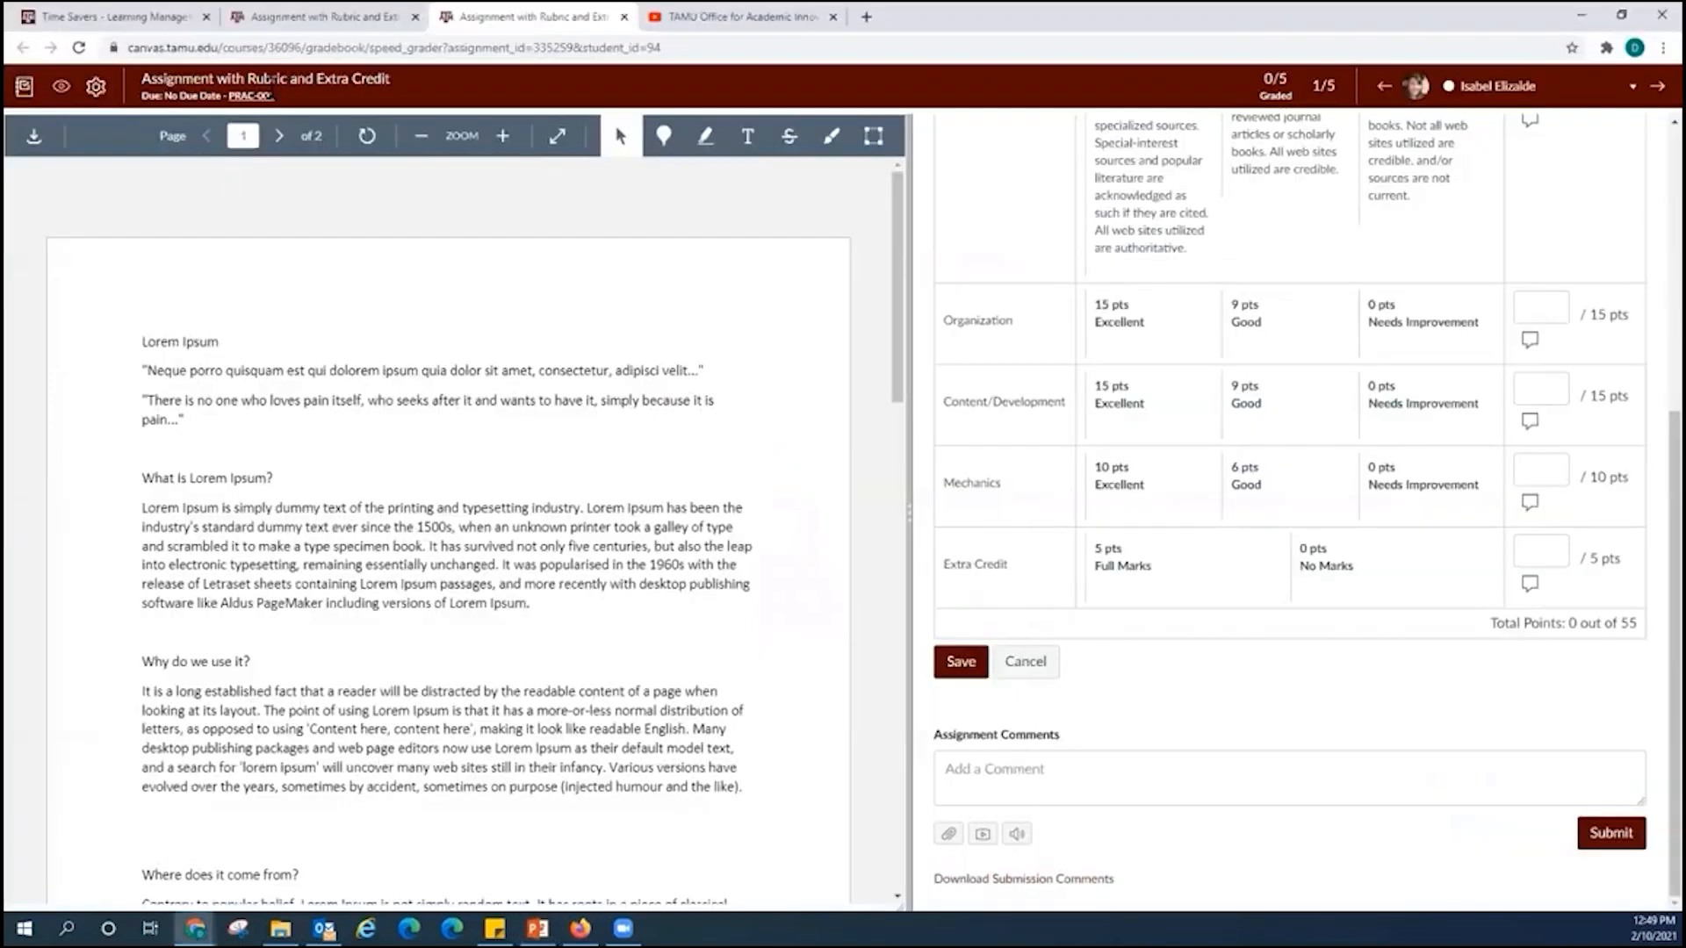
pyautogui.click(624, 16)
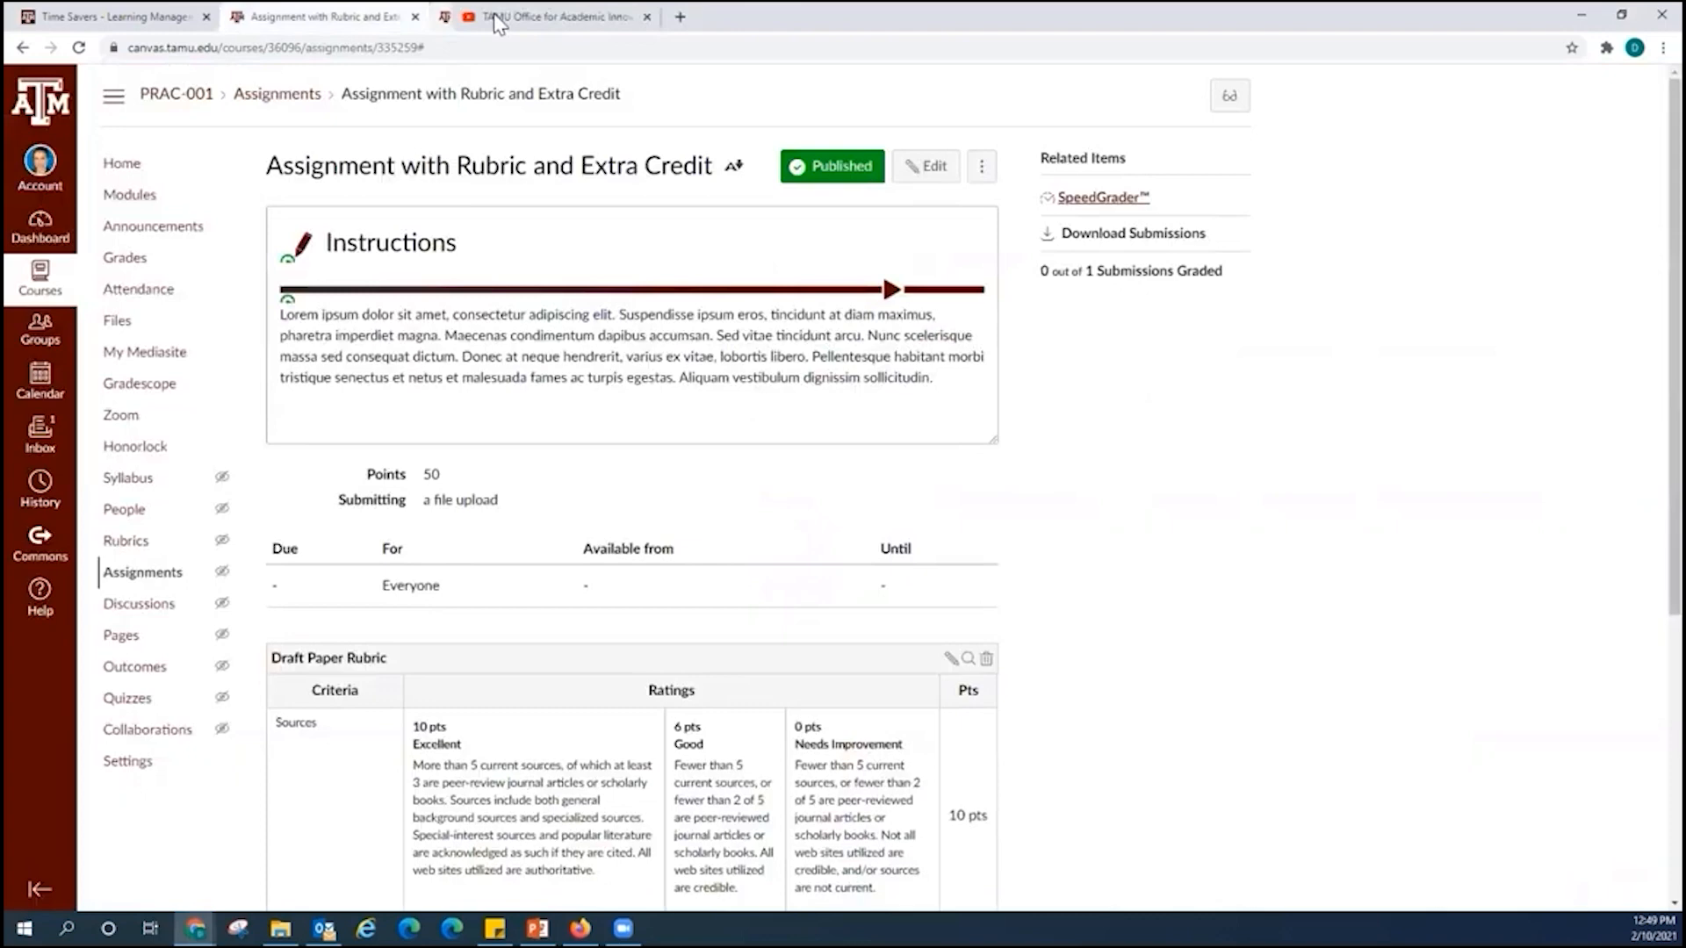
pyautogui.click(130, 202)
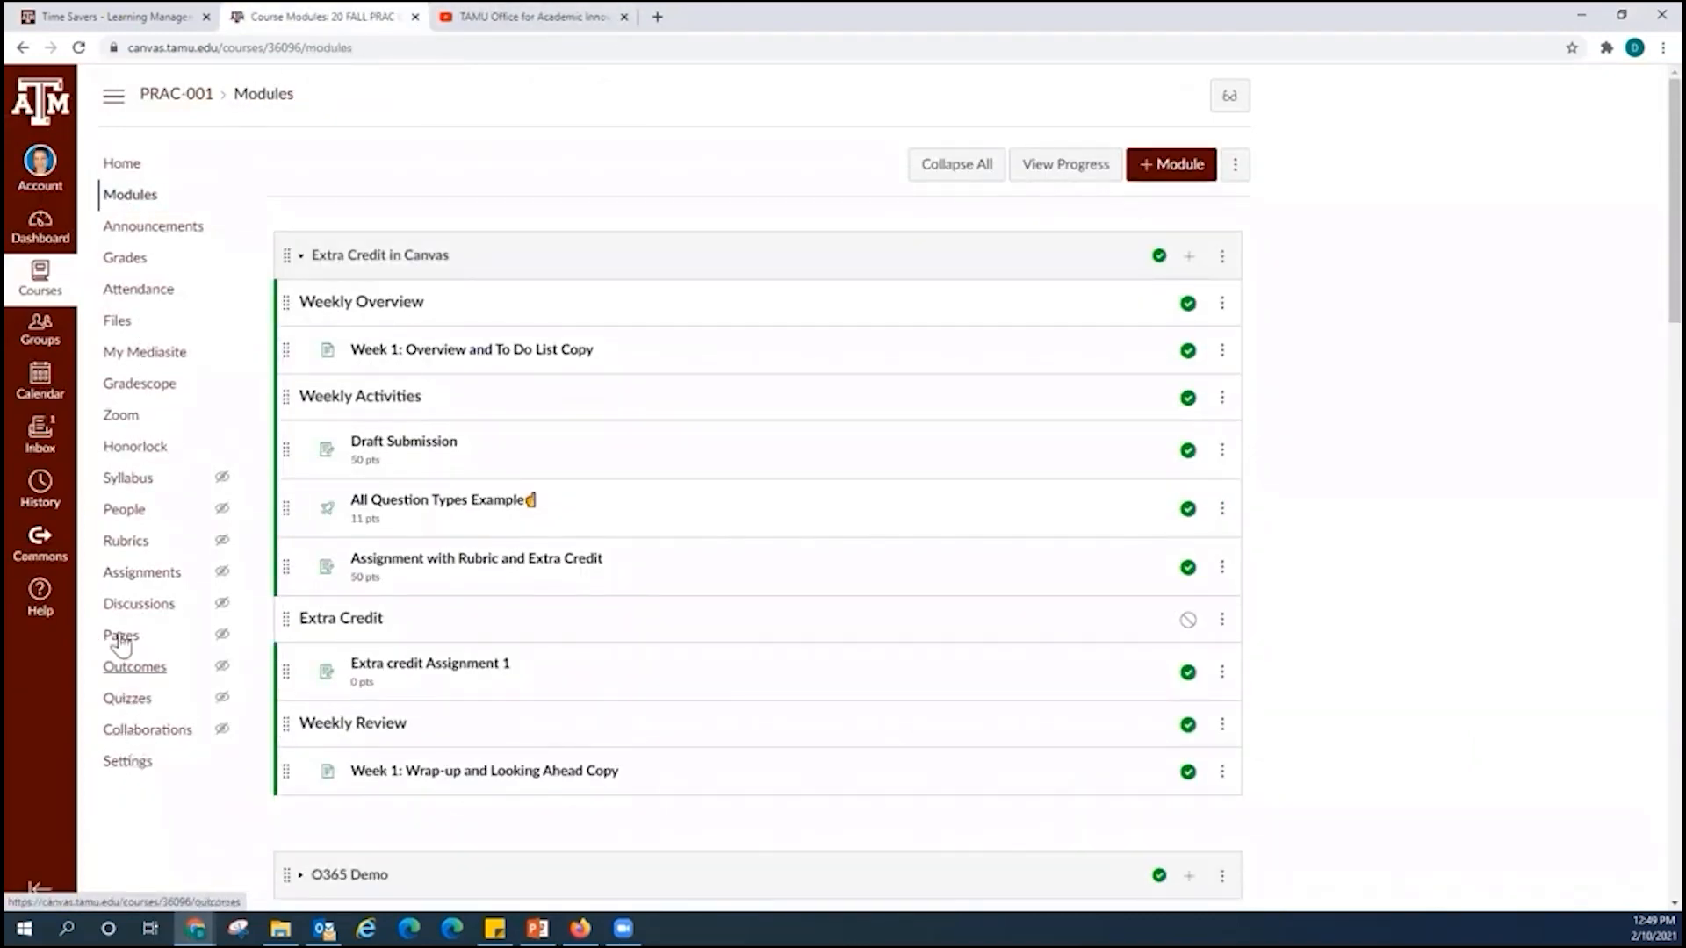
pyautogui.click(140, 584)
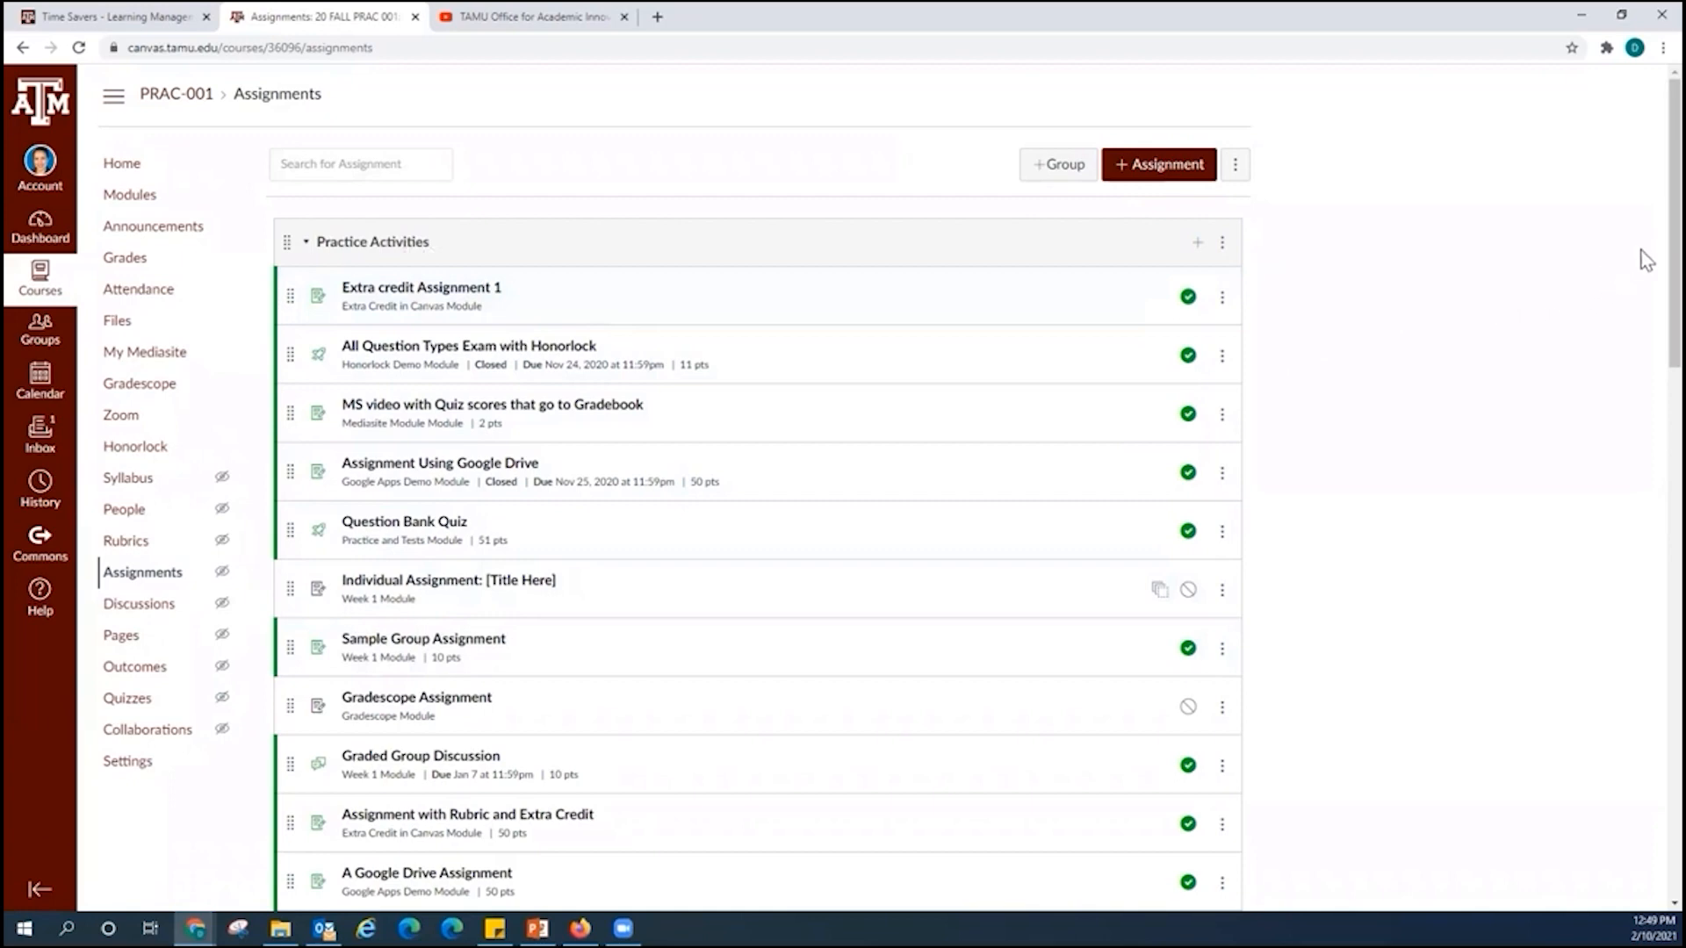
# - Look through the course's existing assignment groups, from Practice Activities down to Quizzes, and return to the start of the list
pyautogui.scroll(-1, 1646, 266)
pyautogui.scroll(-6, 1645, 266)
pyautogui.scroll(-2, 1646, 464)
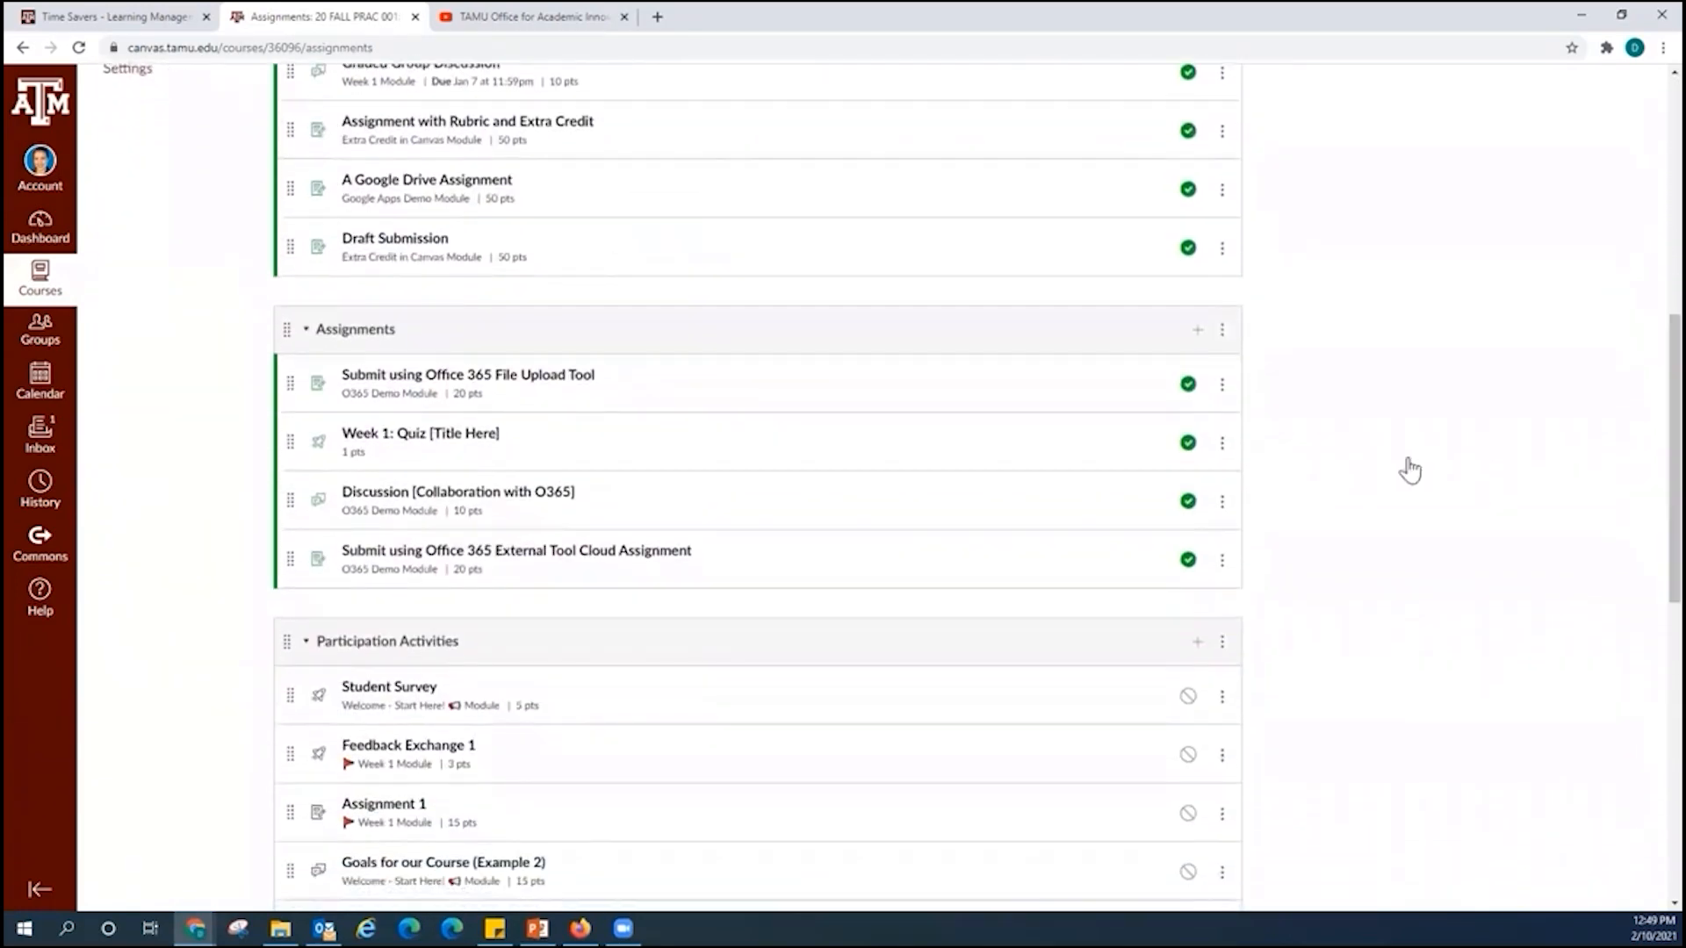
pyautogui.scroll(-1, 415, 333)
pyautogui.scroll(-4, 415, 334)
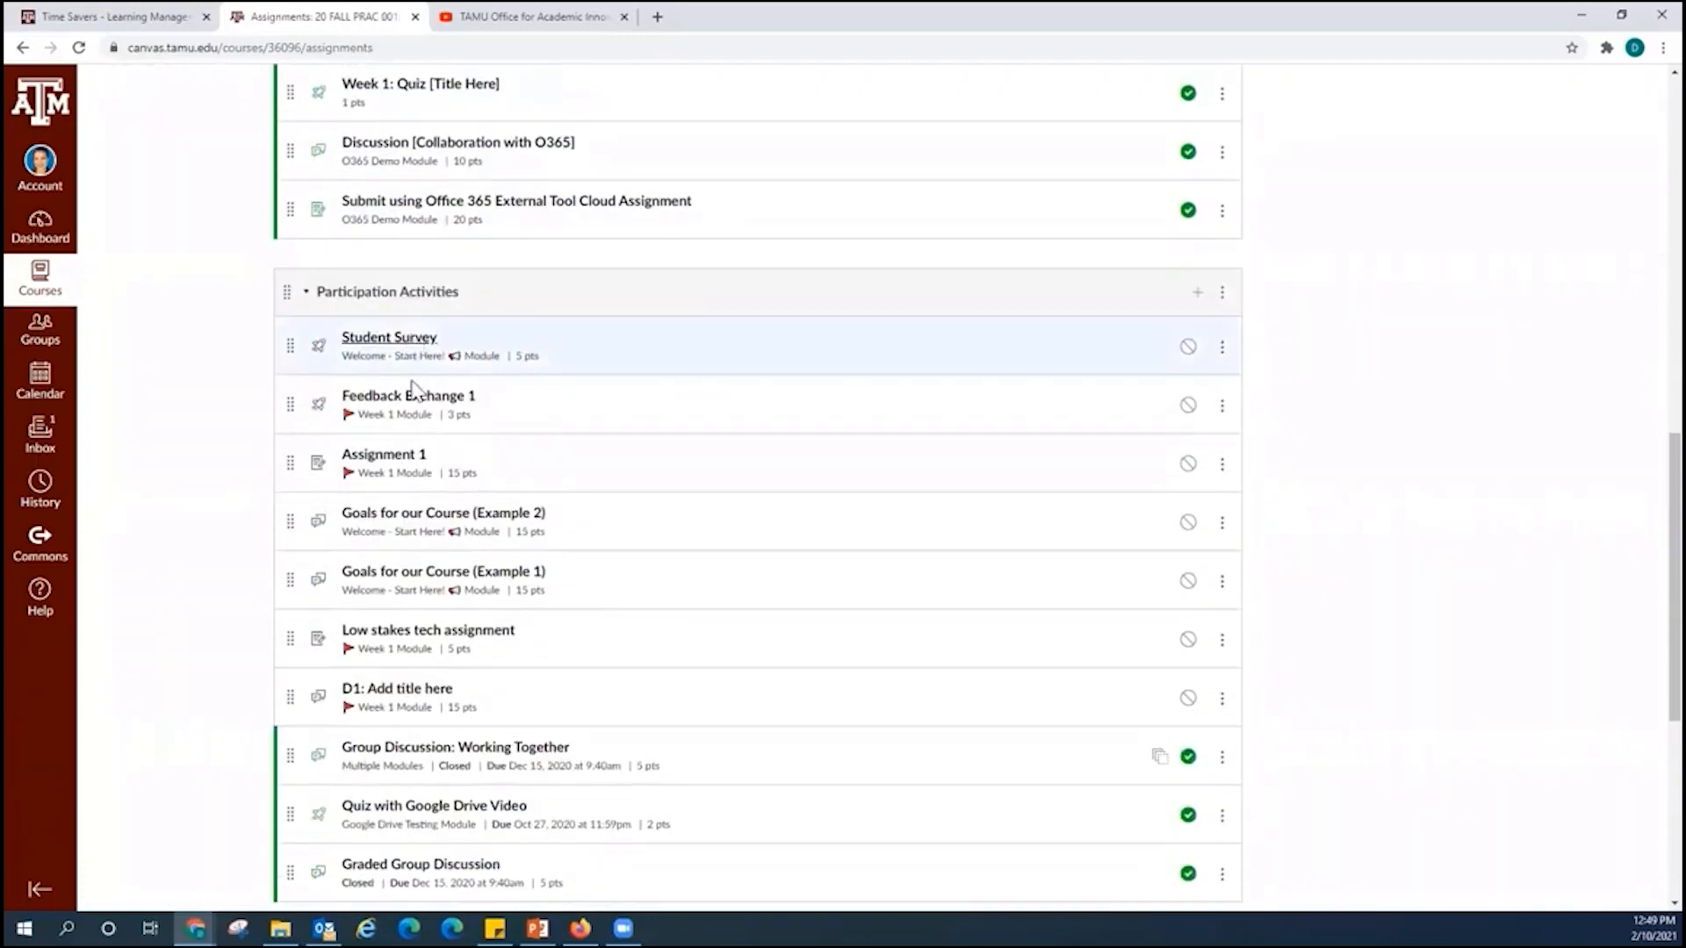
pyautogui.scroll(-6, 469, 317)
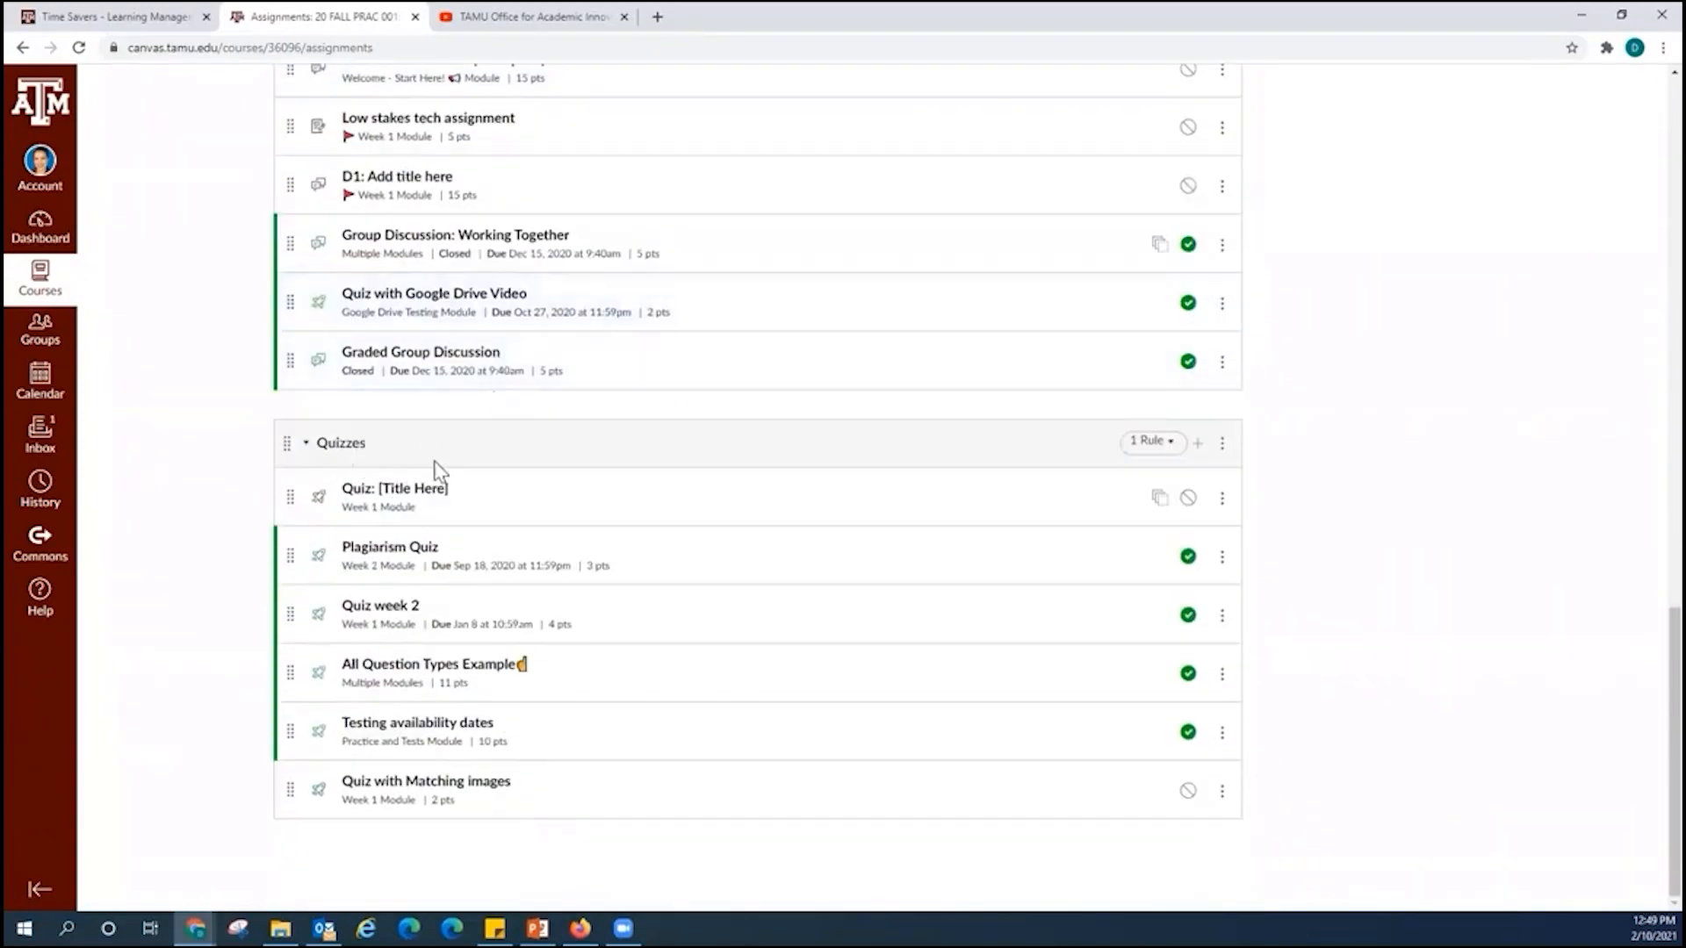
pyautogui.scroll(3, 755, 508)
pyautogui.scroll(11, 760, 509)
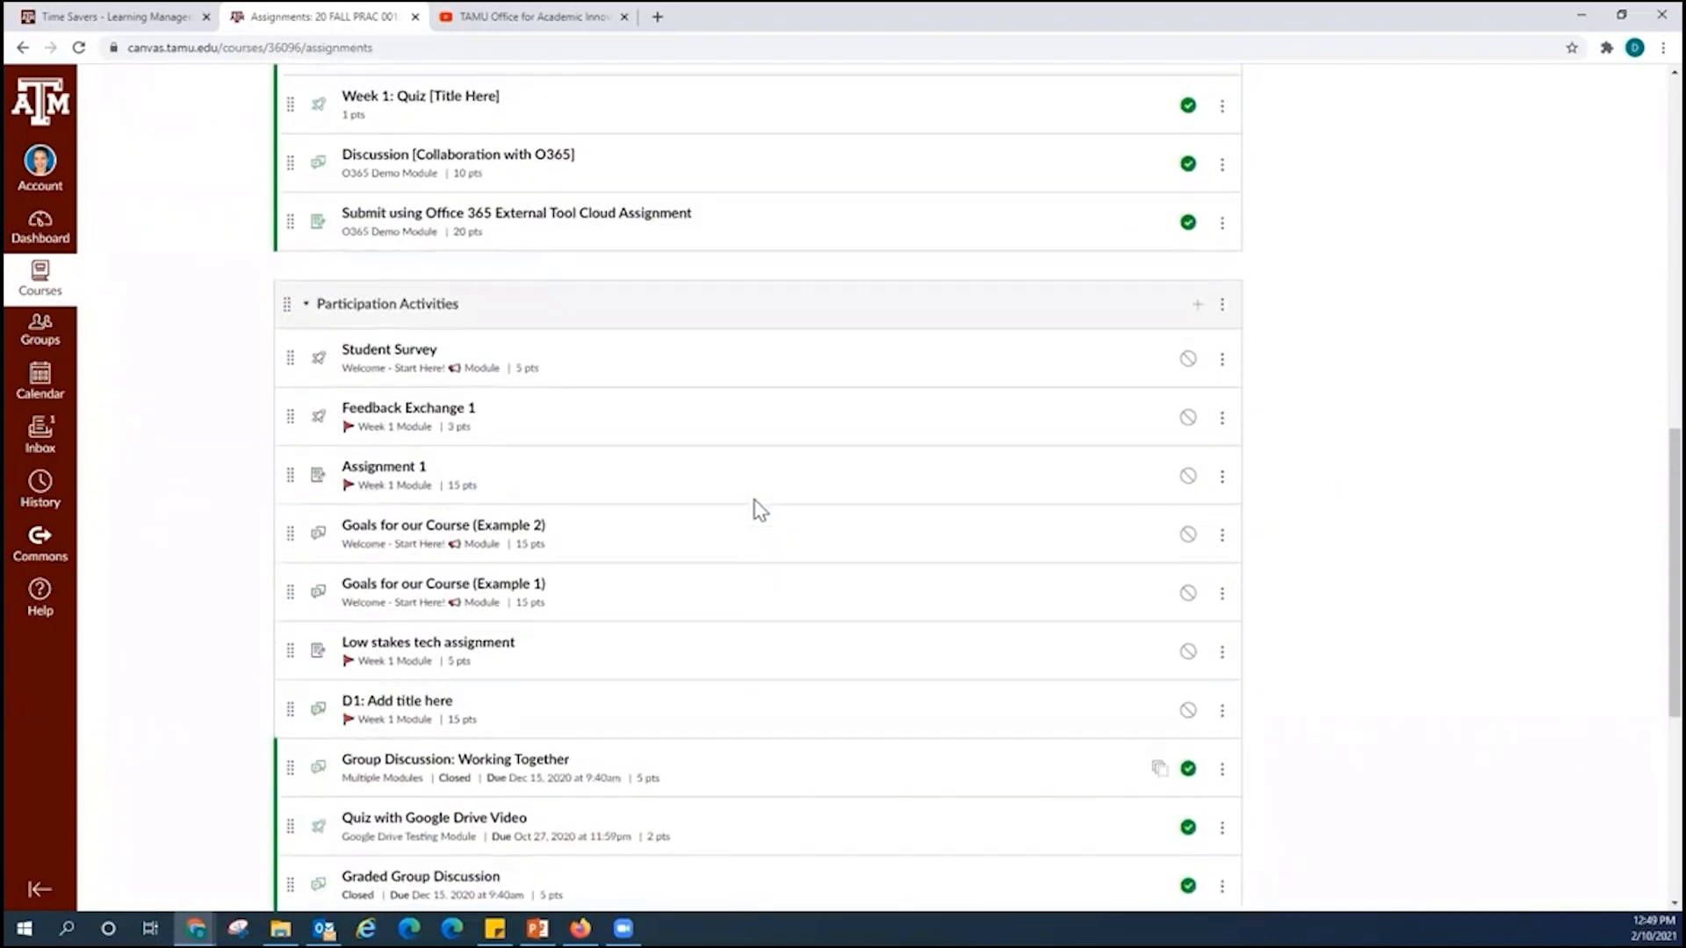
pyautogui.scroll(4, 760, 509)
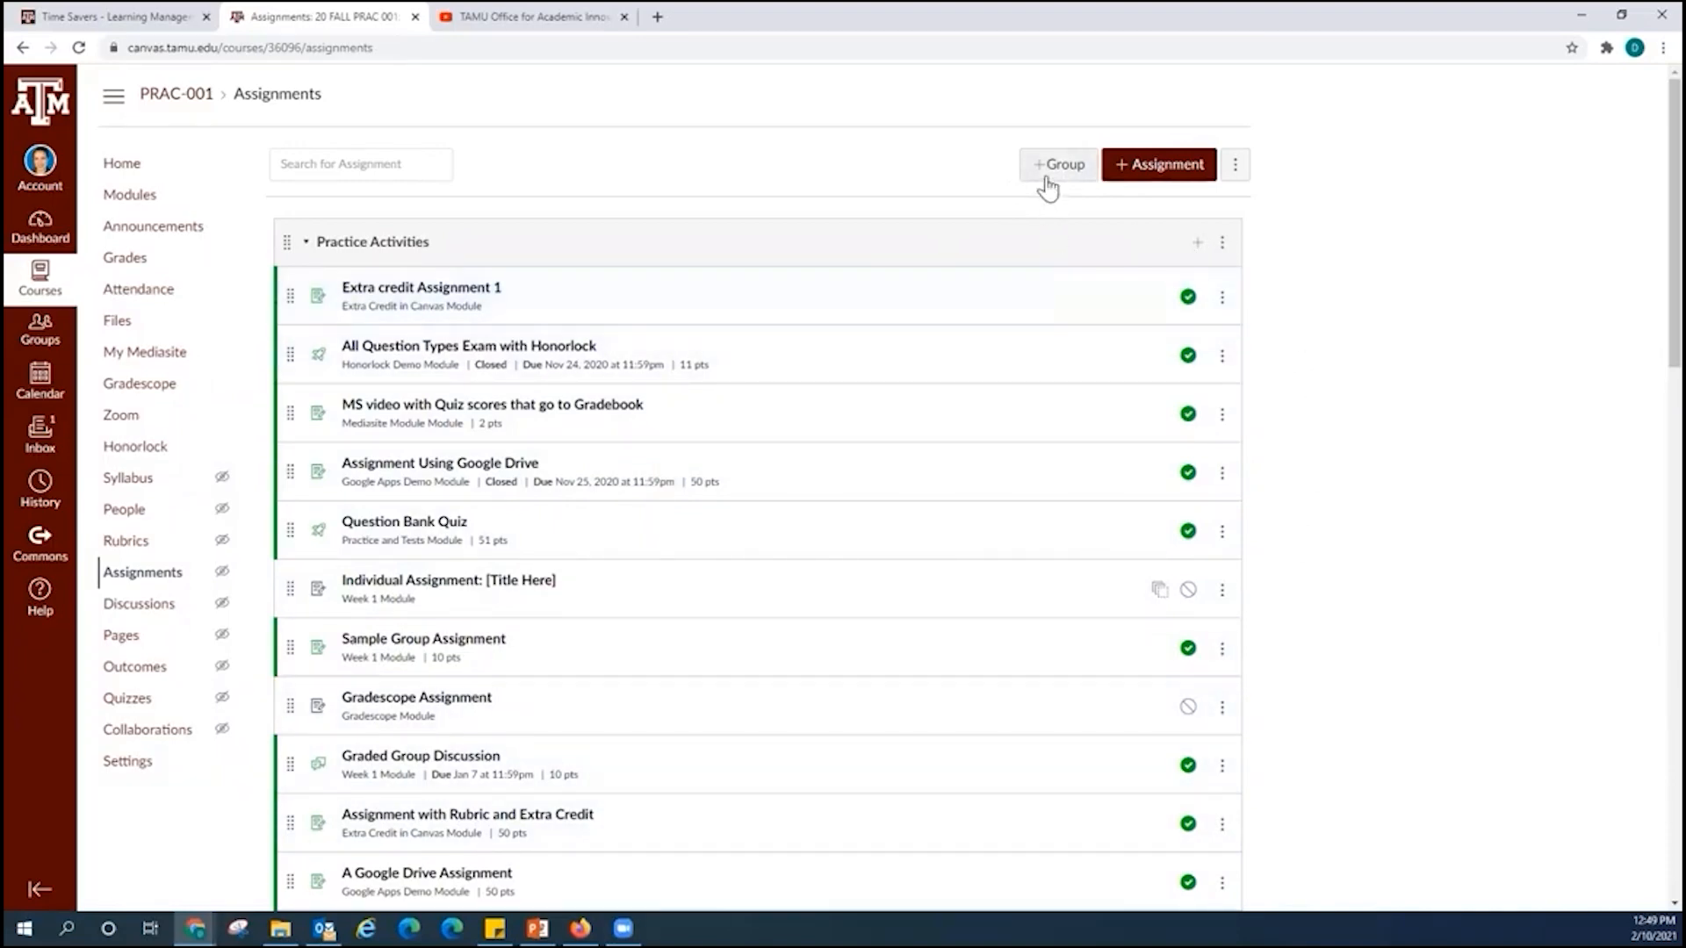
# - Add a new assignment group named Extra Credit and save it
pyautogui.click(1047, 171)
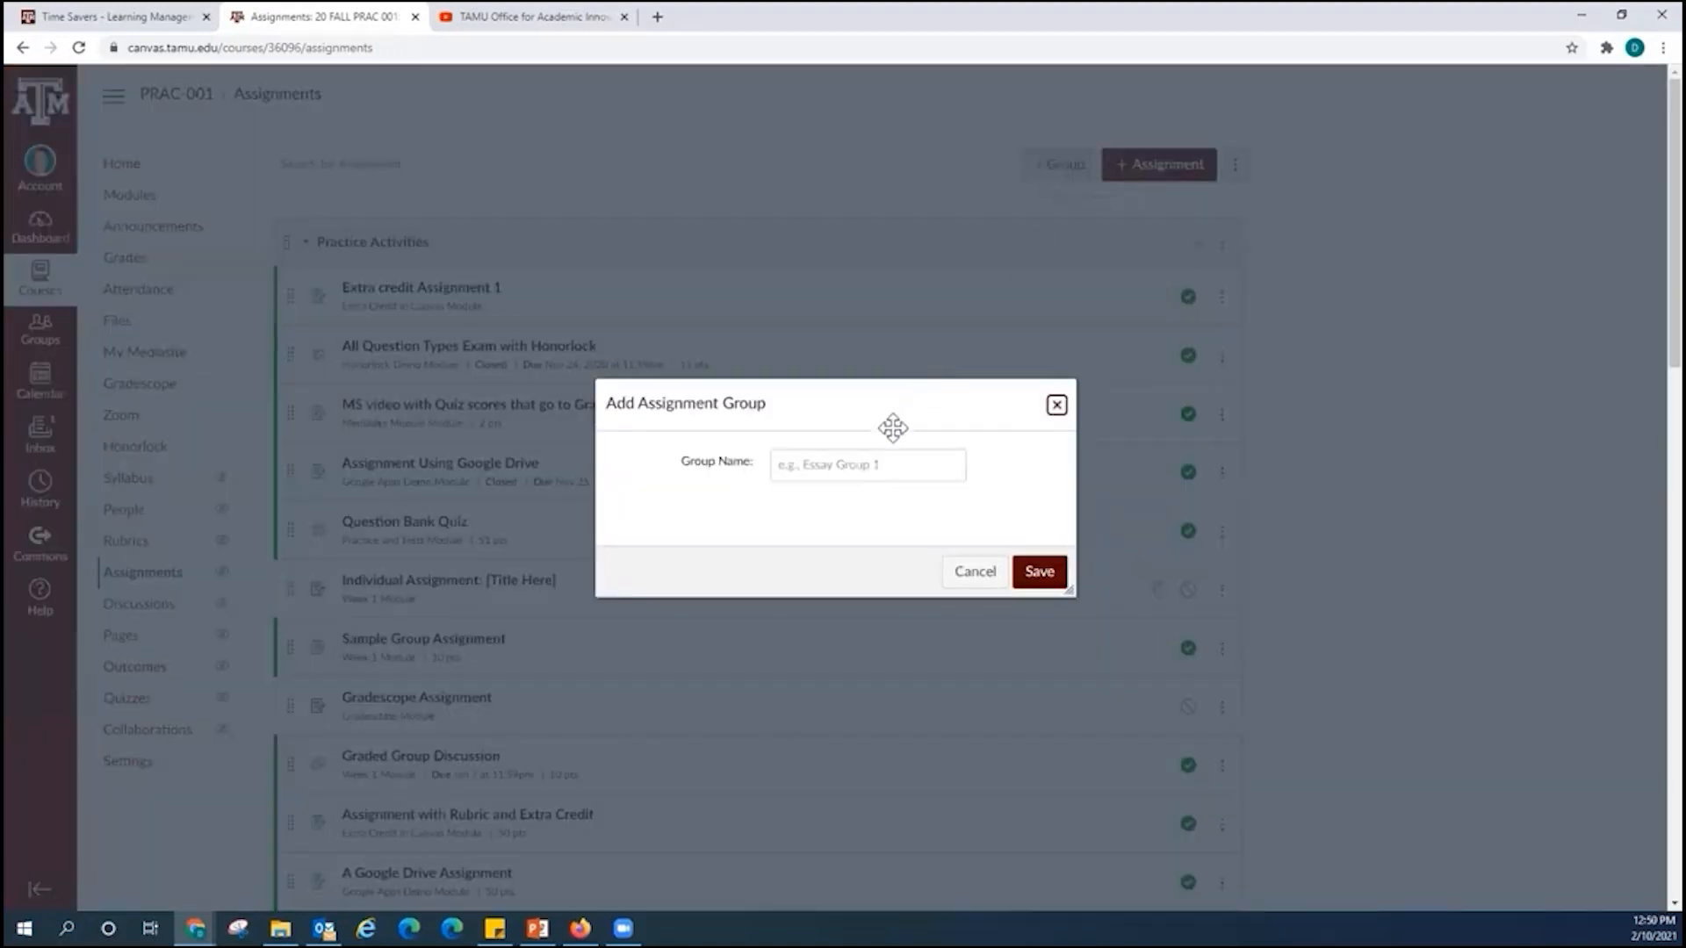
pyautogui.click(891, 465)
pyautogui.write('Extra c')
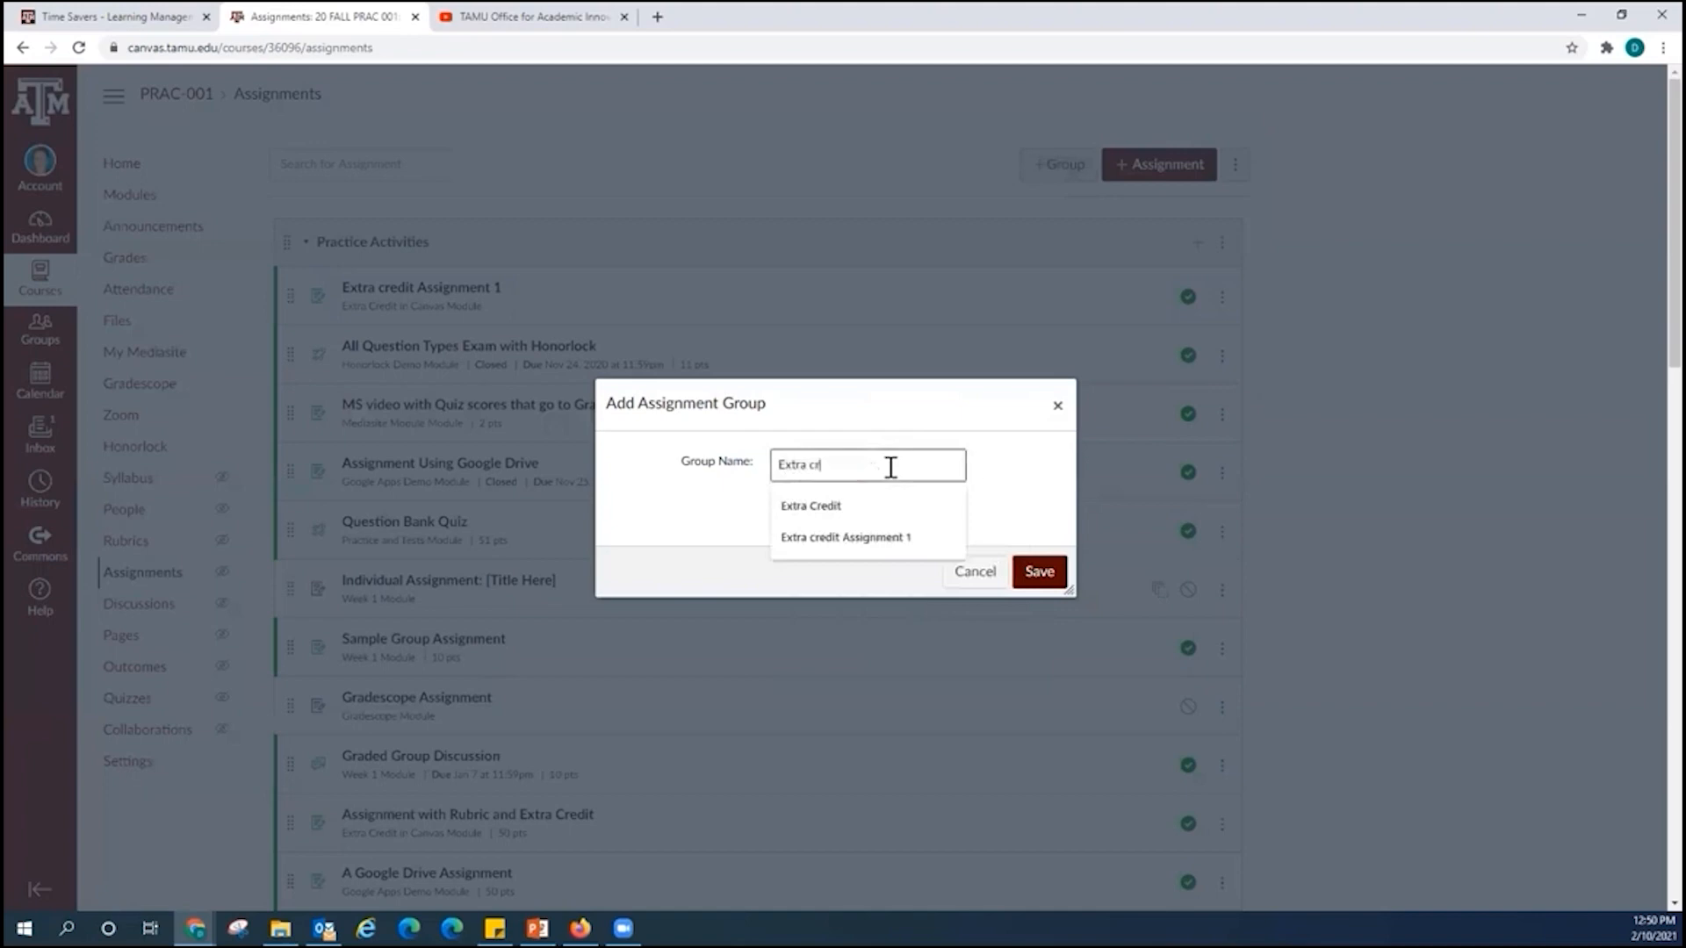
pyautogui.write('r')
pyautogui.click(856, 506)
pyautogui.click(1042, 573)
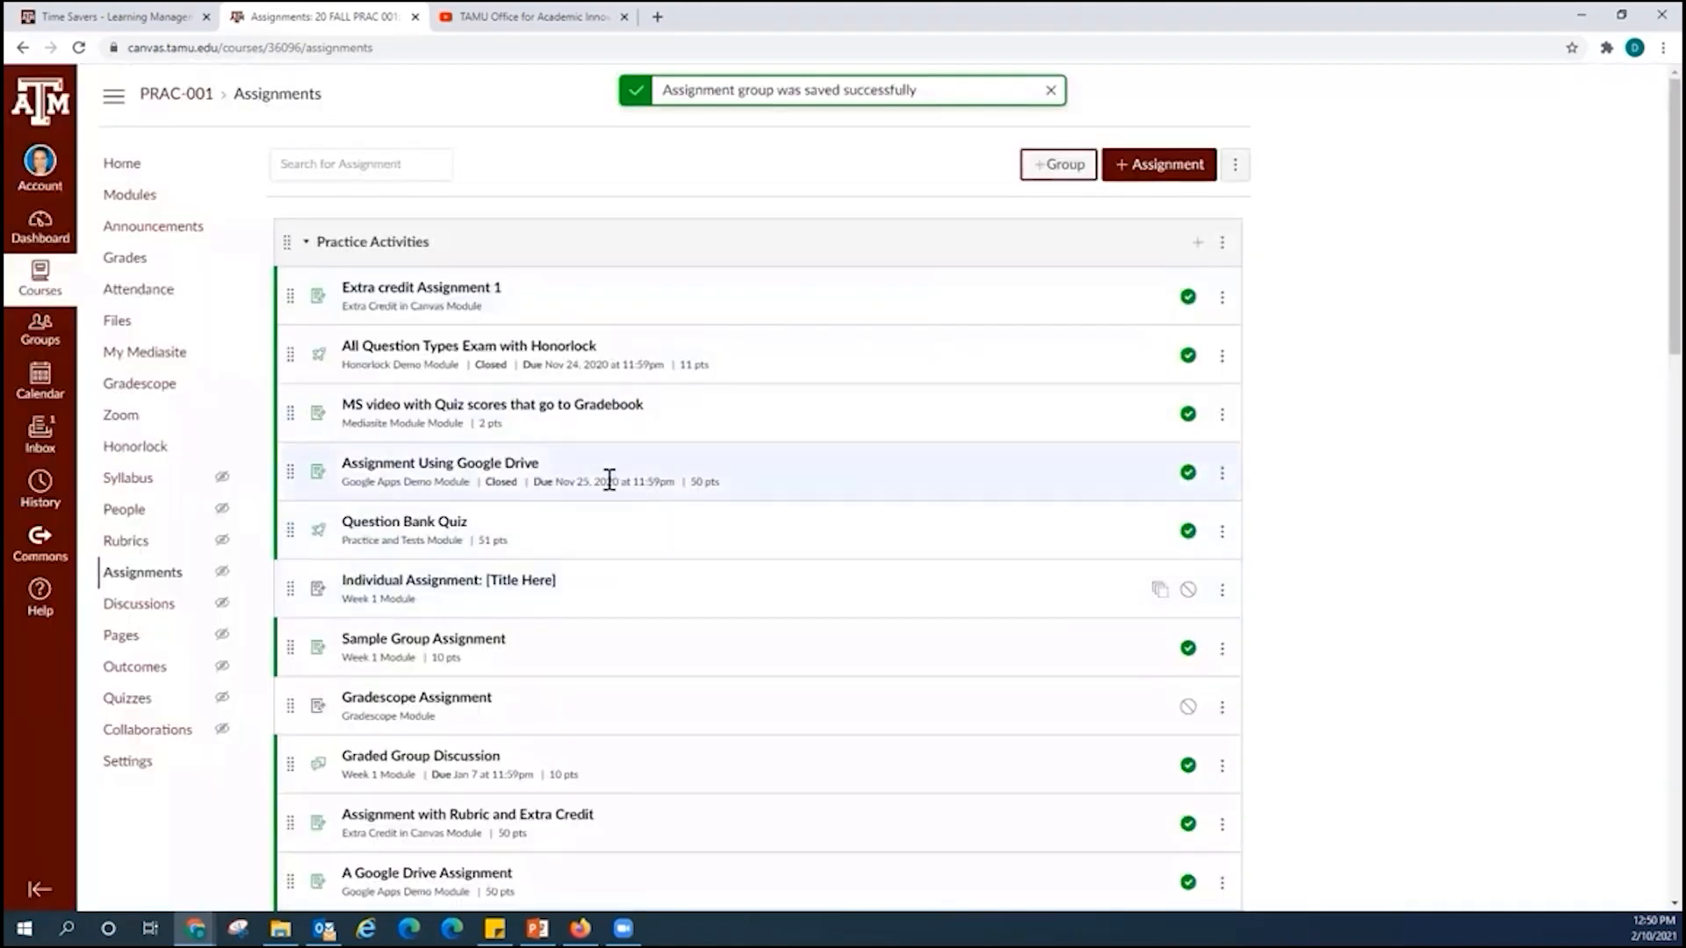
# - Move the Extra Credit group above Practice Activities and place Extra credit Assignment 1 in it
pyautogui.scroll(-20, 535, 362)
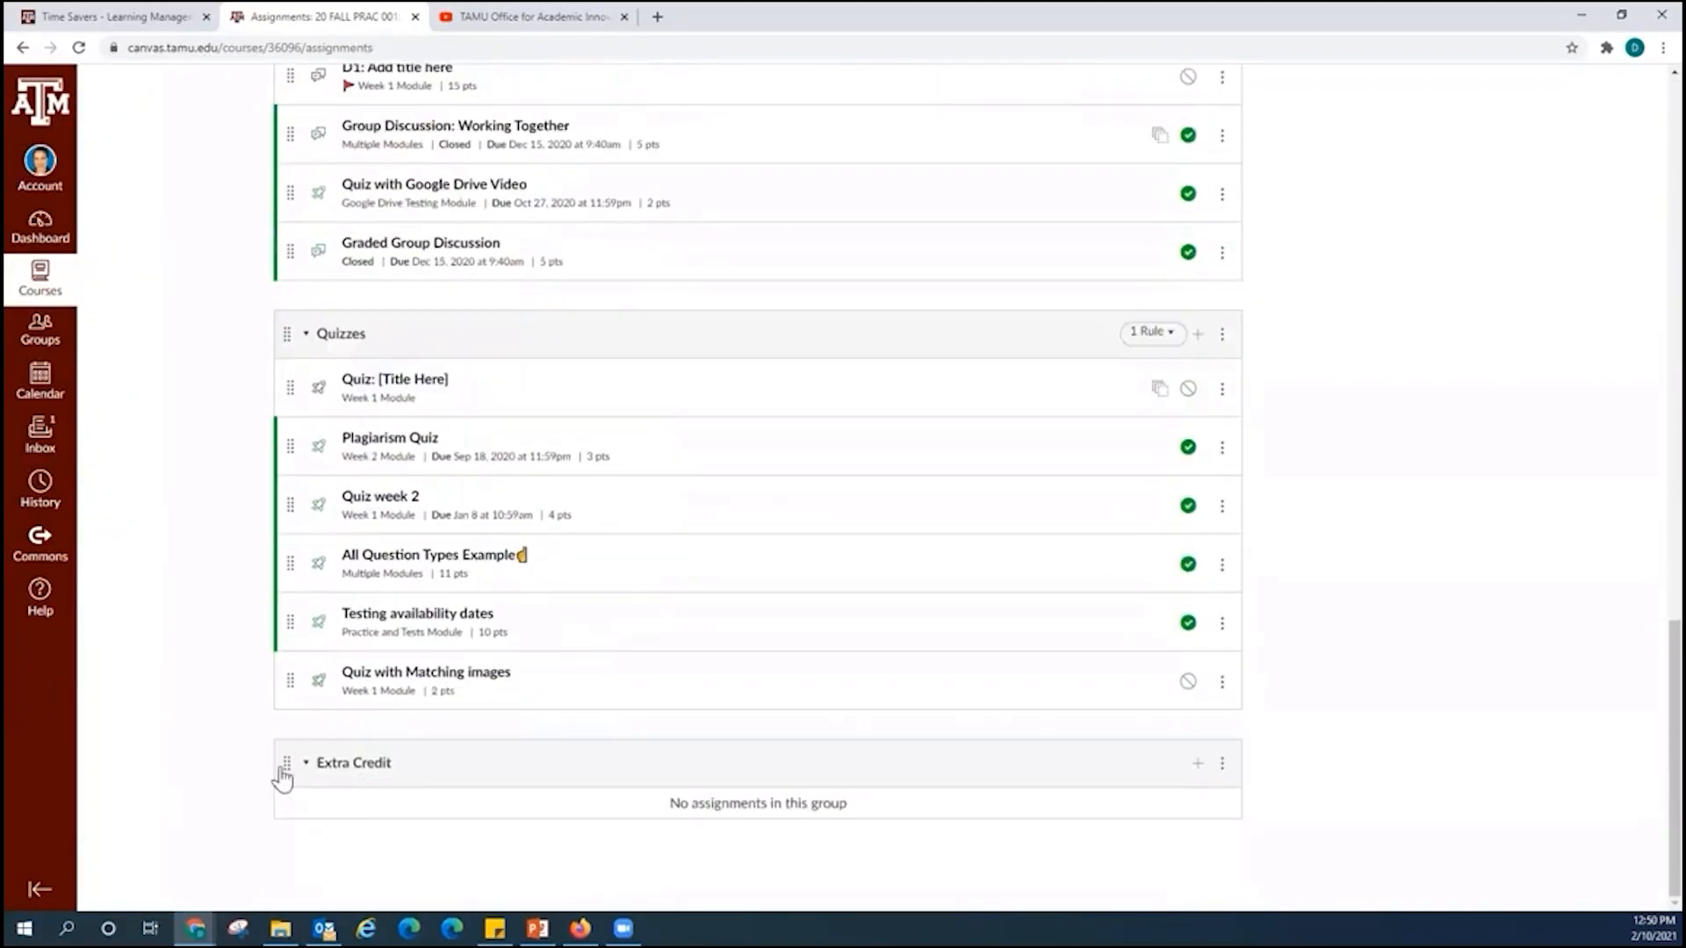
pyautogui.moveTo(286, 762); pyautogui.dragTo(294, 234)
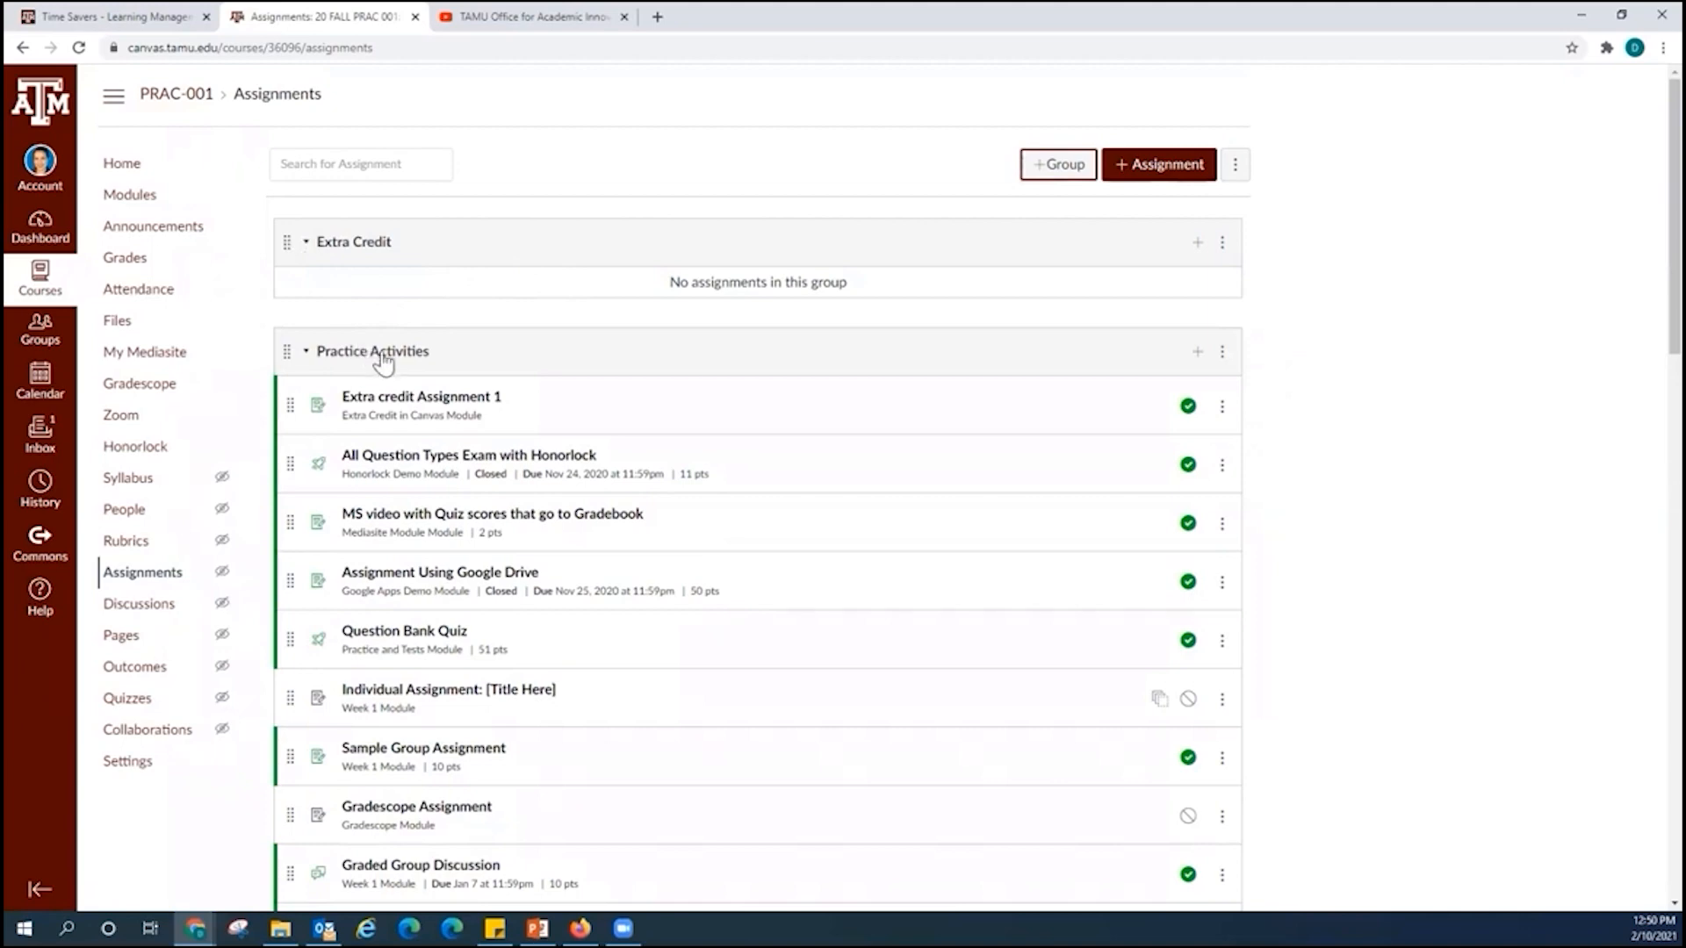
pyautogui.moveTo(288, 413); pyautogui.dragTo(279, 297)
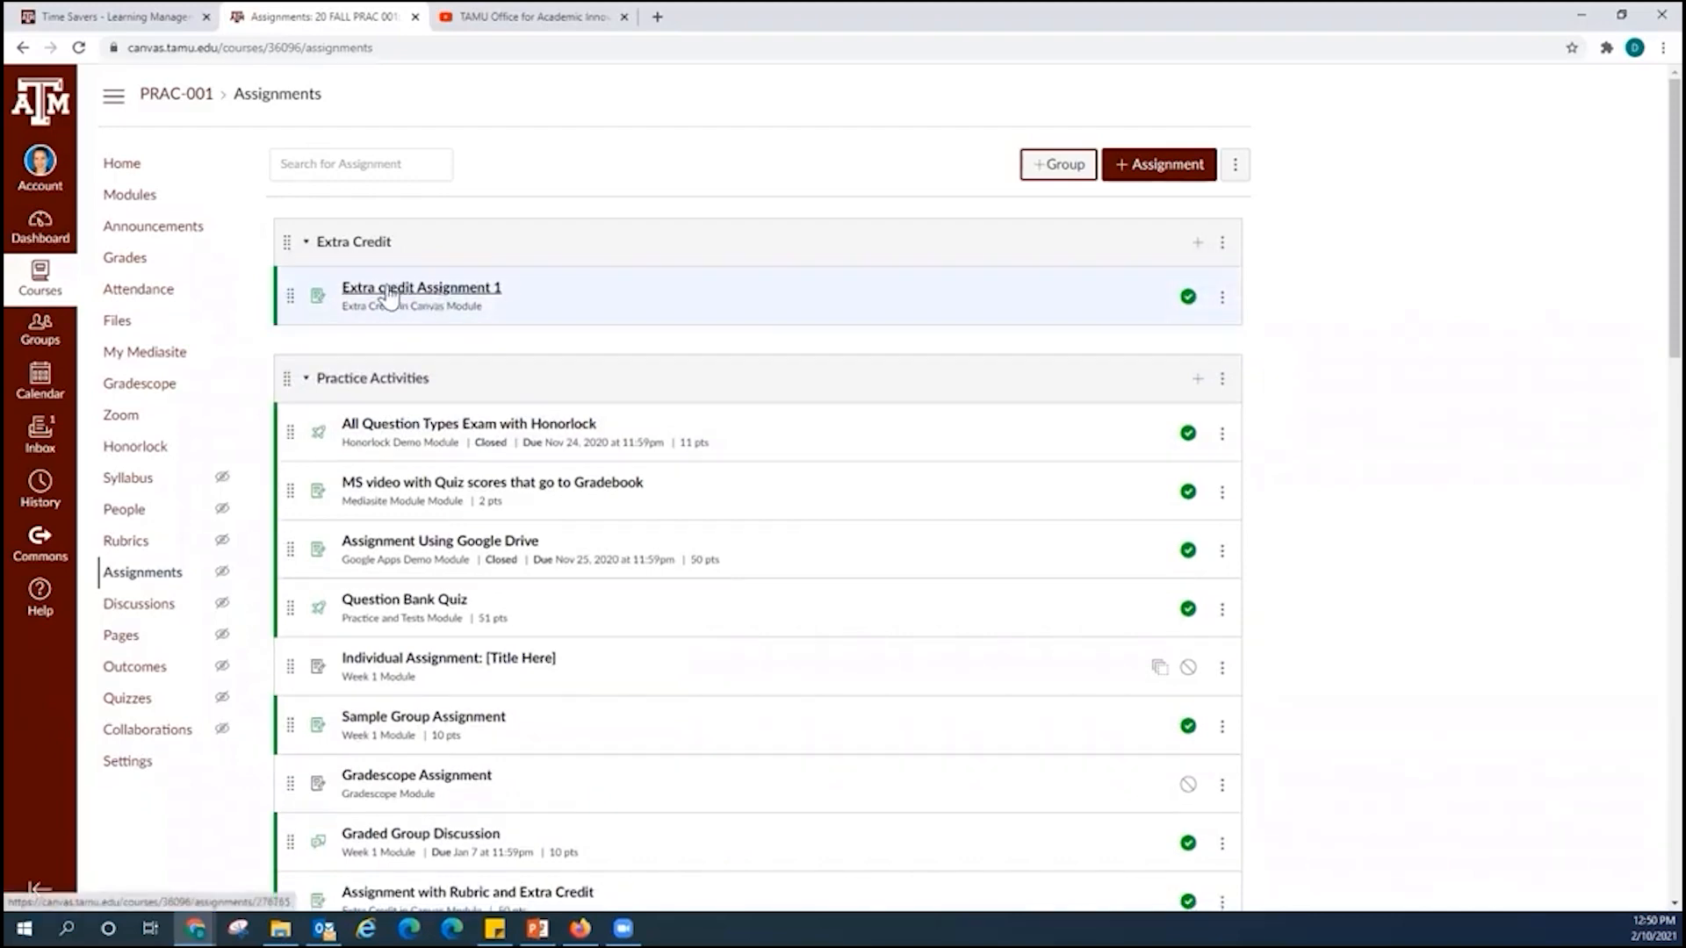
# - Edit Extra credit Assignment 1, adding the description line "If you turn in this assignment you will be able to get 10 points."
pyautogui.click(454, 297)
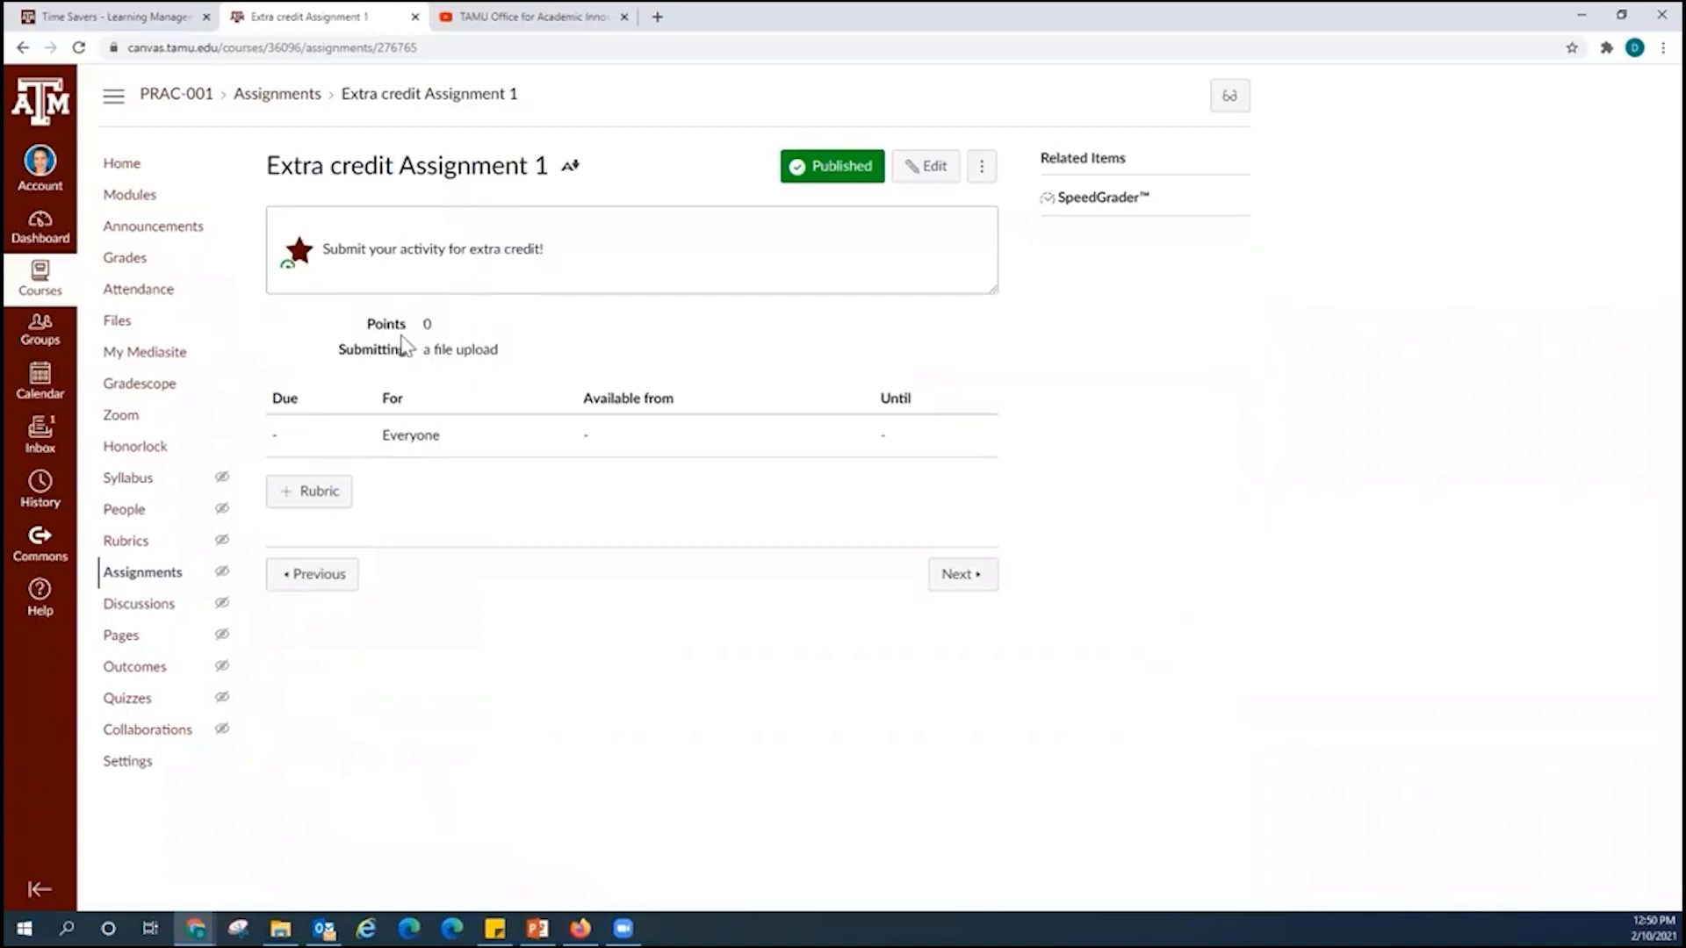
pyautogui.moveTo(431, 326); pyautogui.dragTo(403, 324)
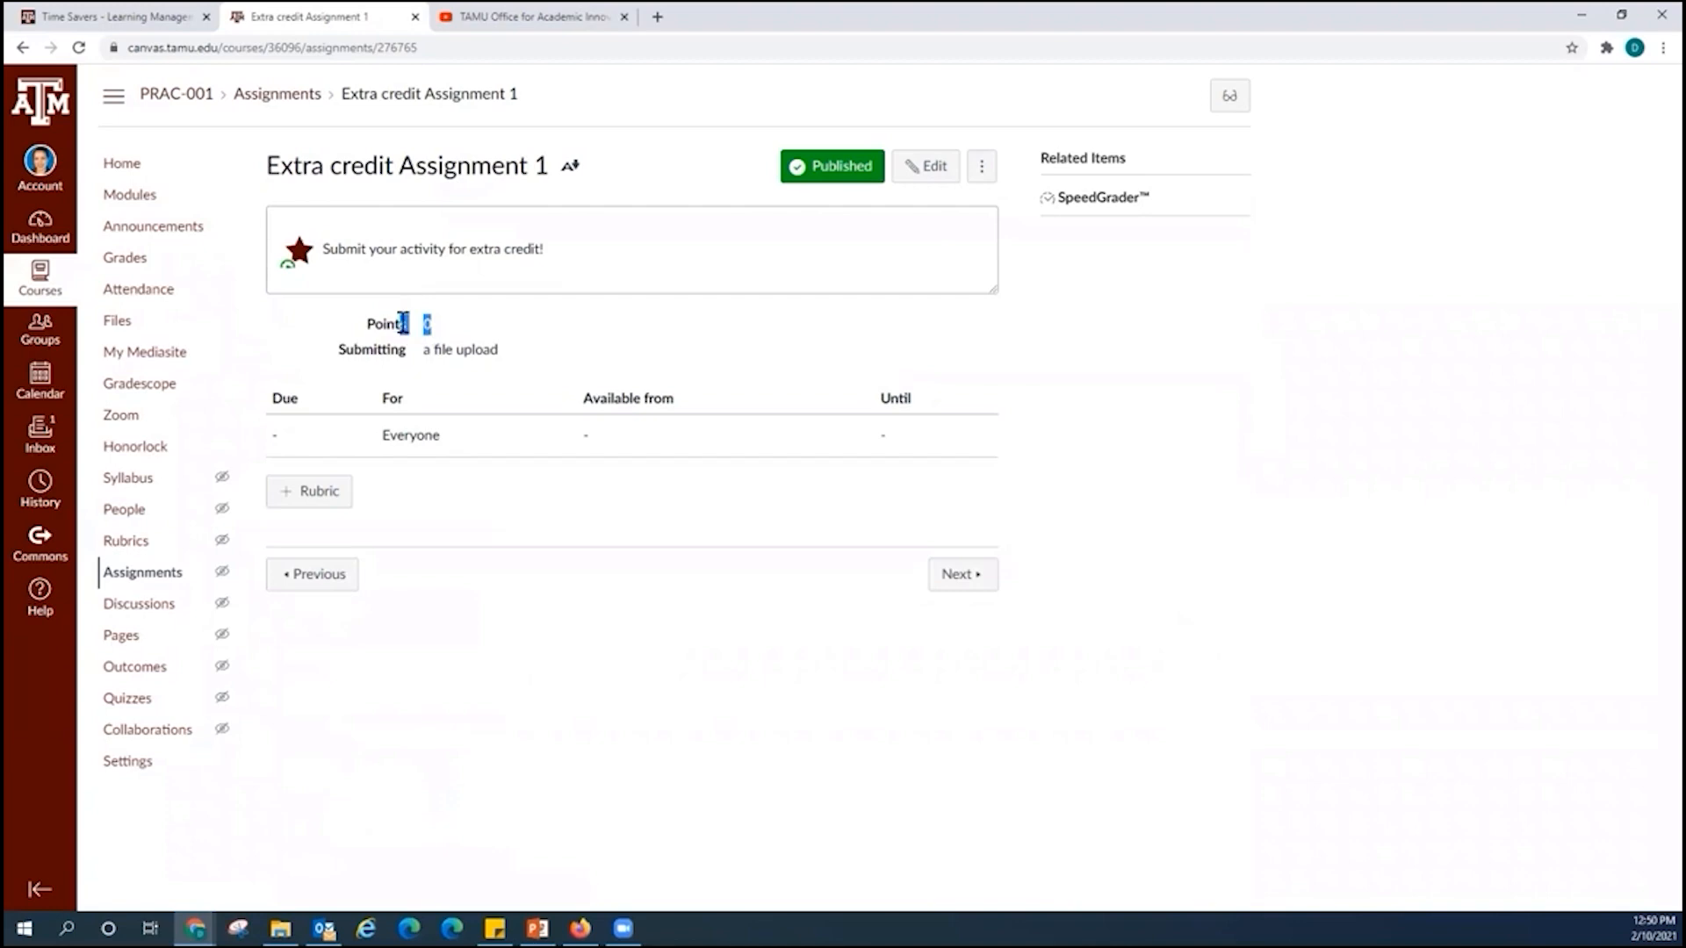
pyautogui.click(918, 174)
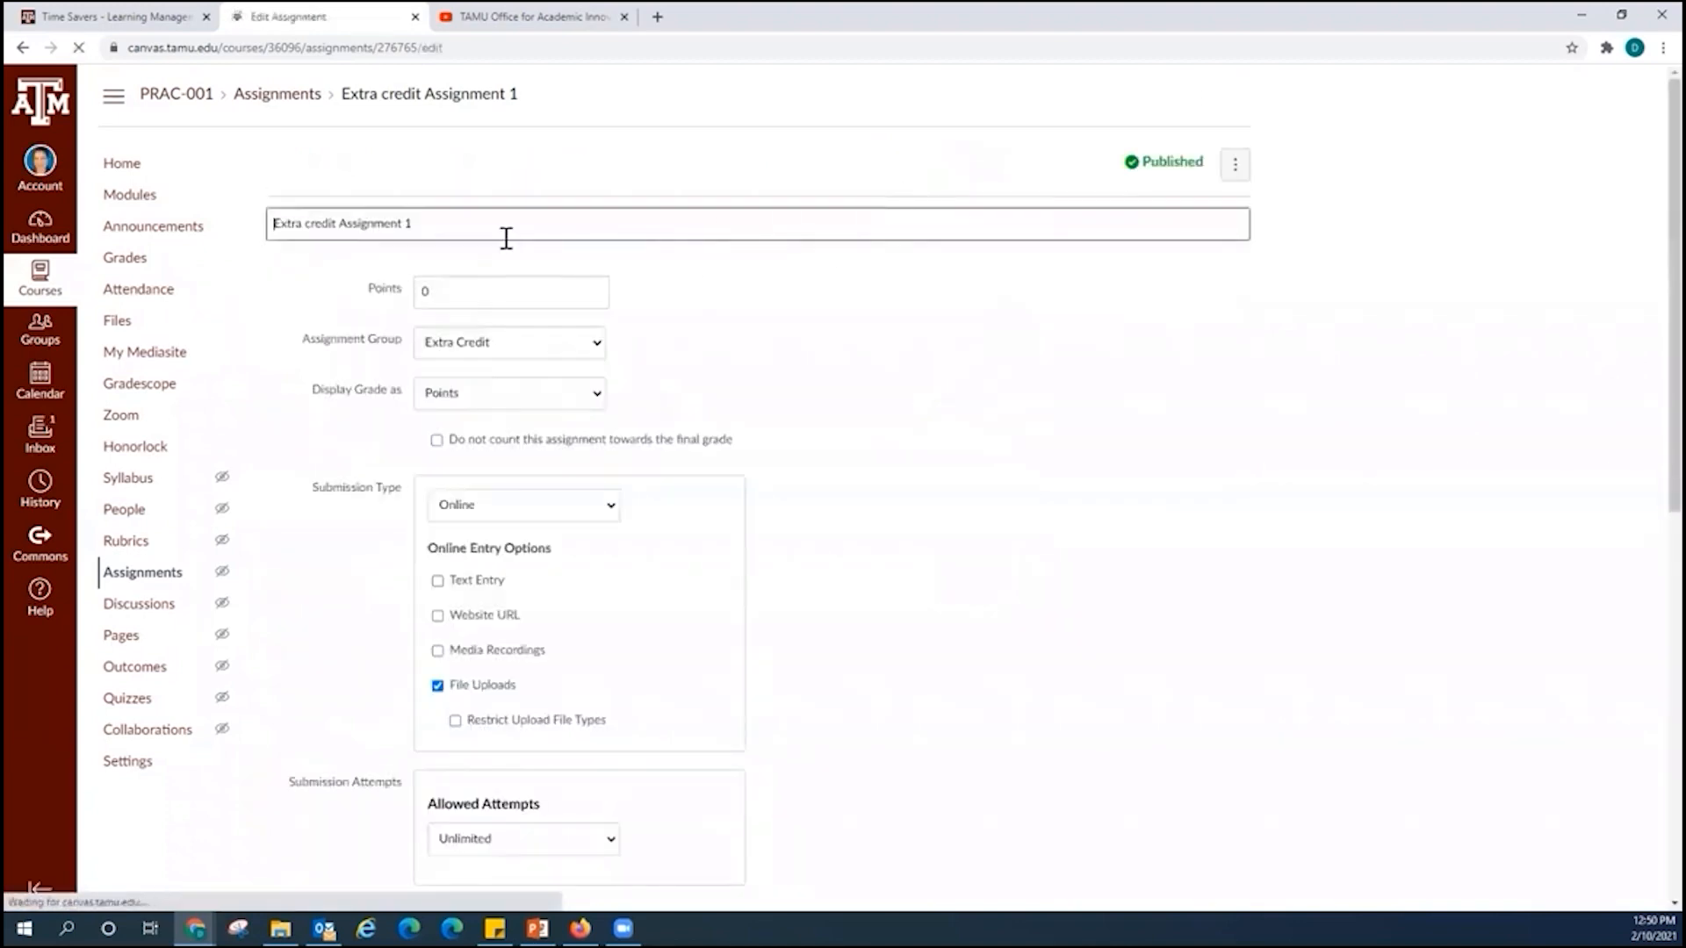
pyautogui.click(571, 371)
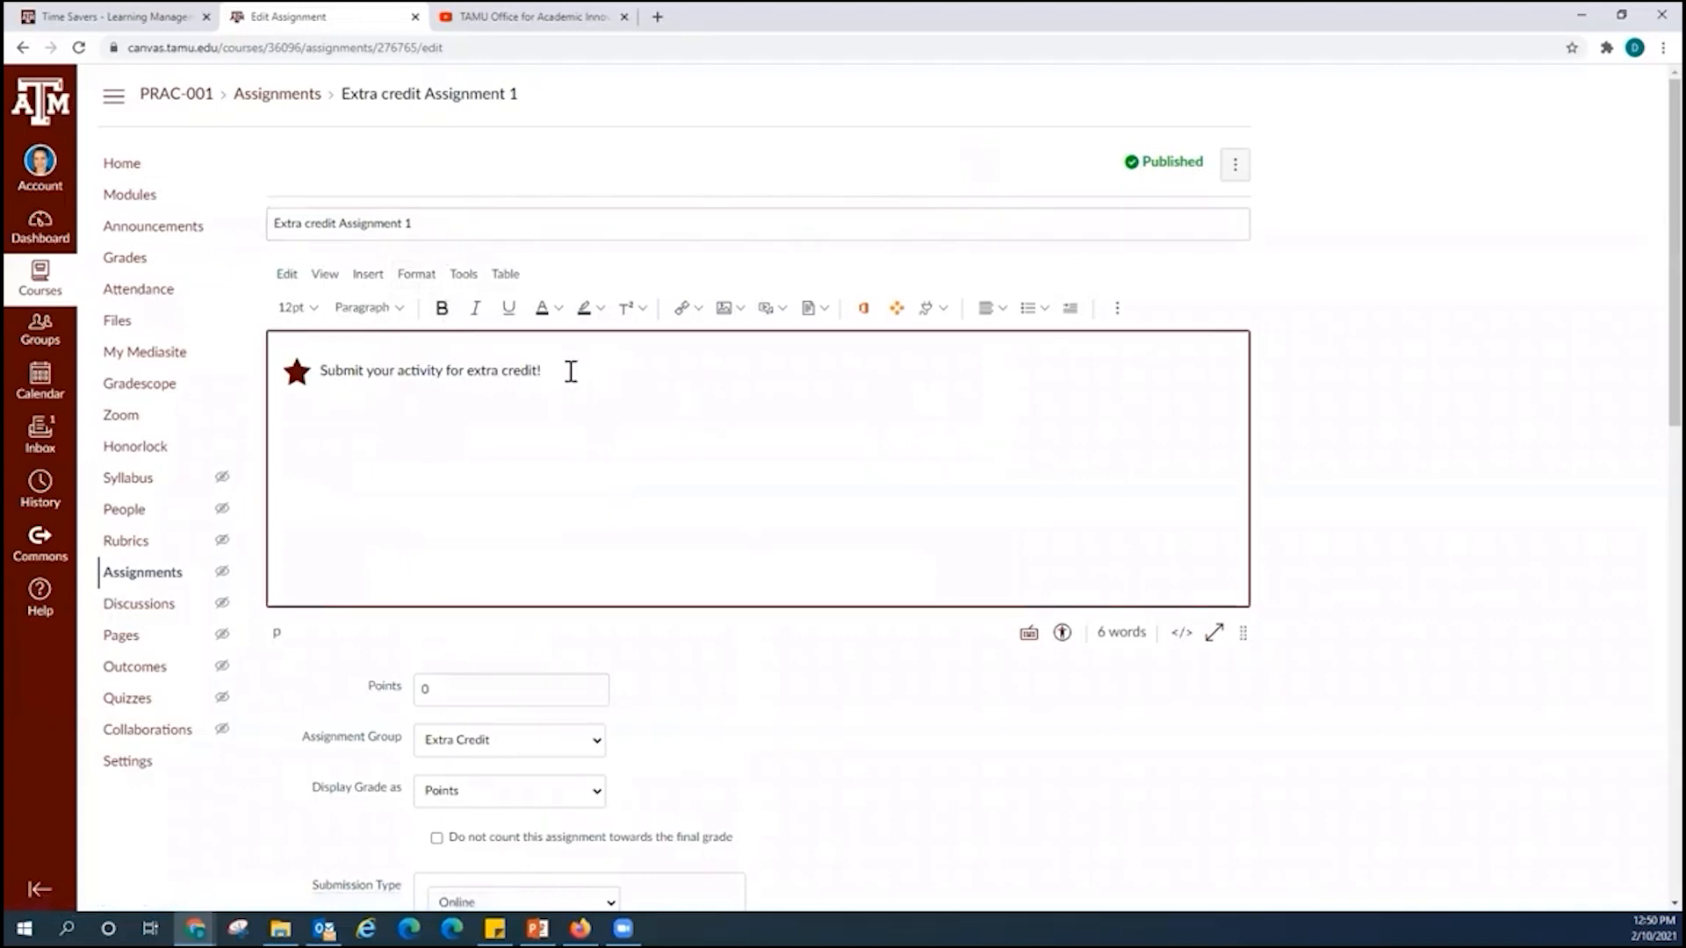
pyautogui.write('If you turn in')
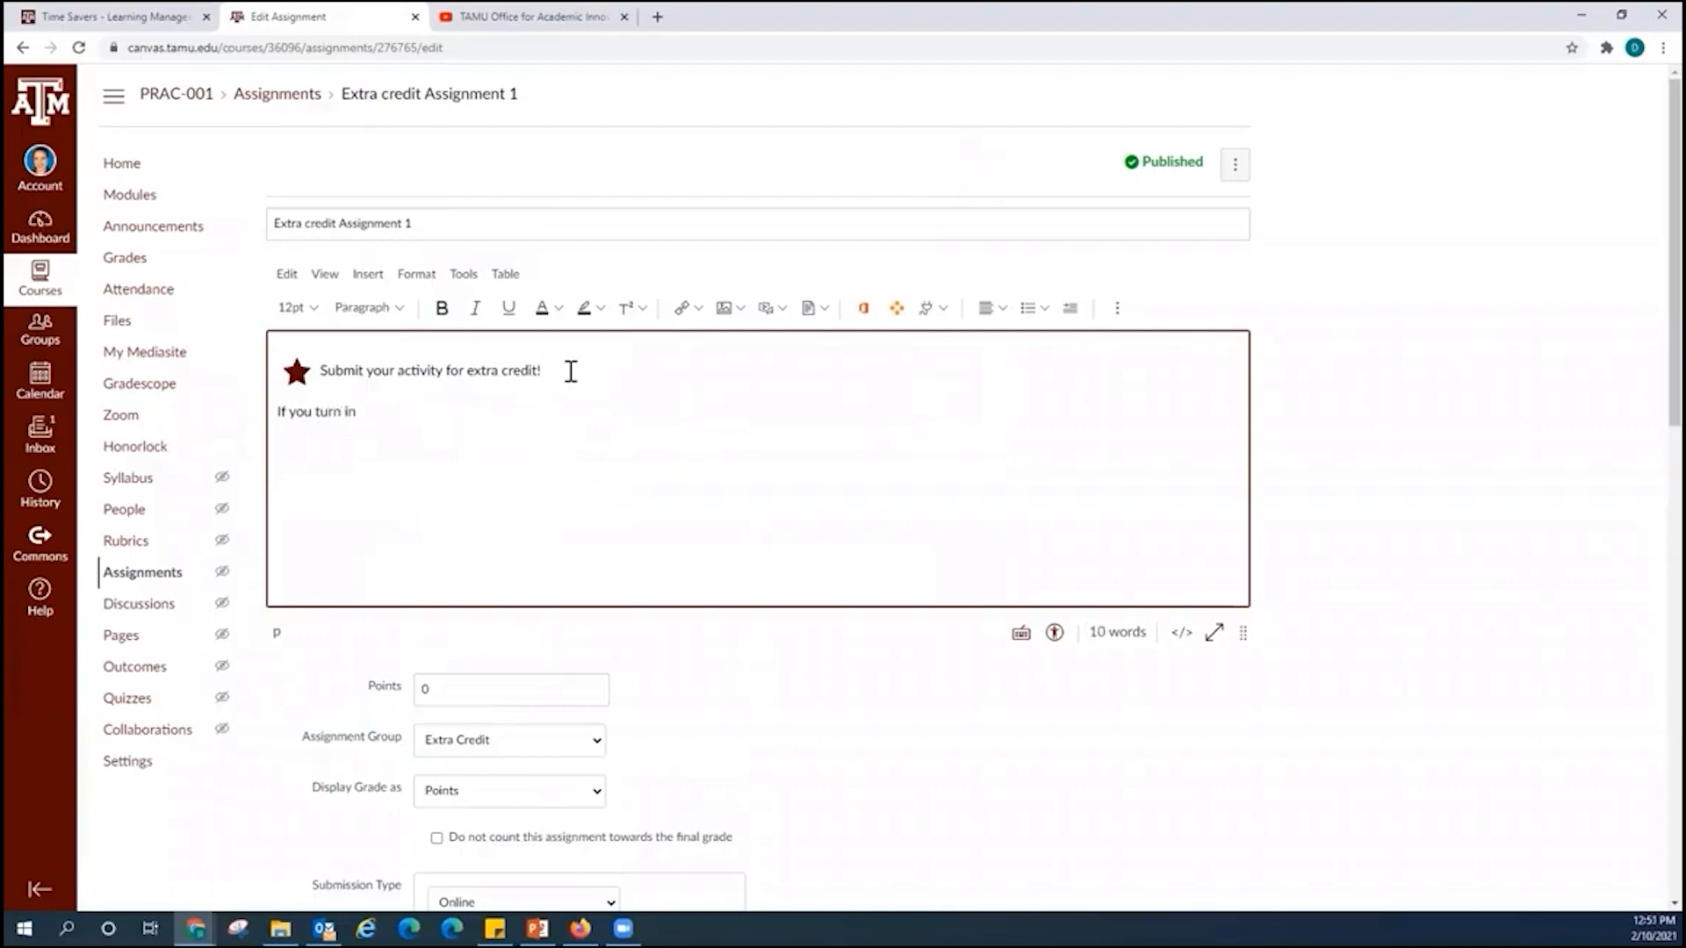
pyautogui.write(' this assignment you will be able t')
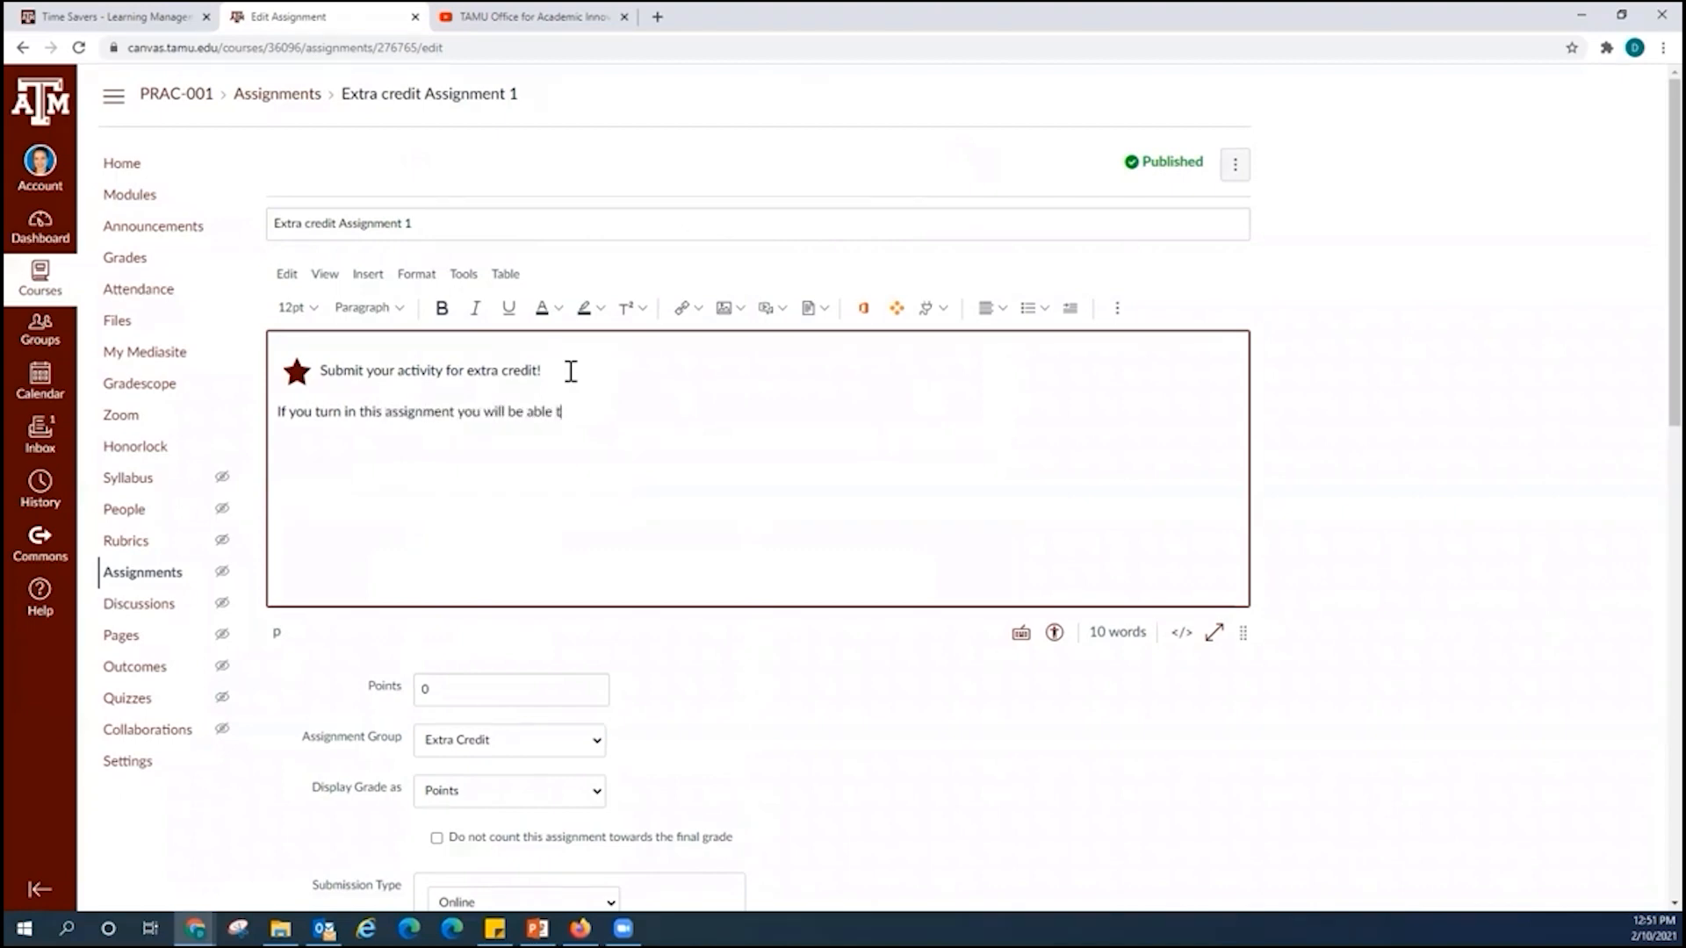
pyautogui.write('o get 10 points.')
# - Point out the assignment's points value and save the edited Extra credit Assignment 1
pyautogui.click(418, 690)
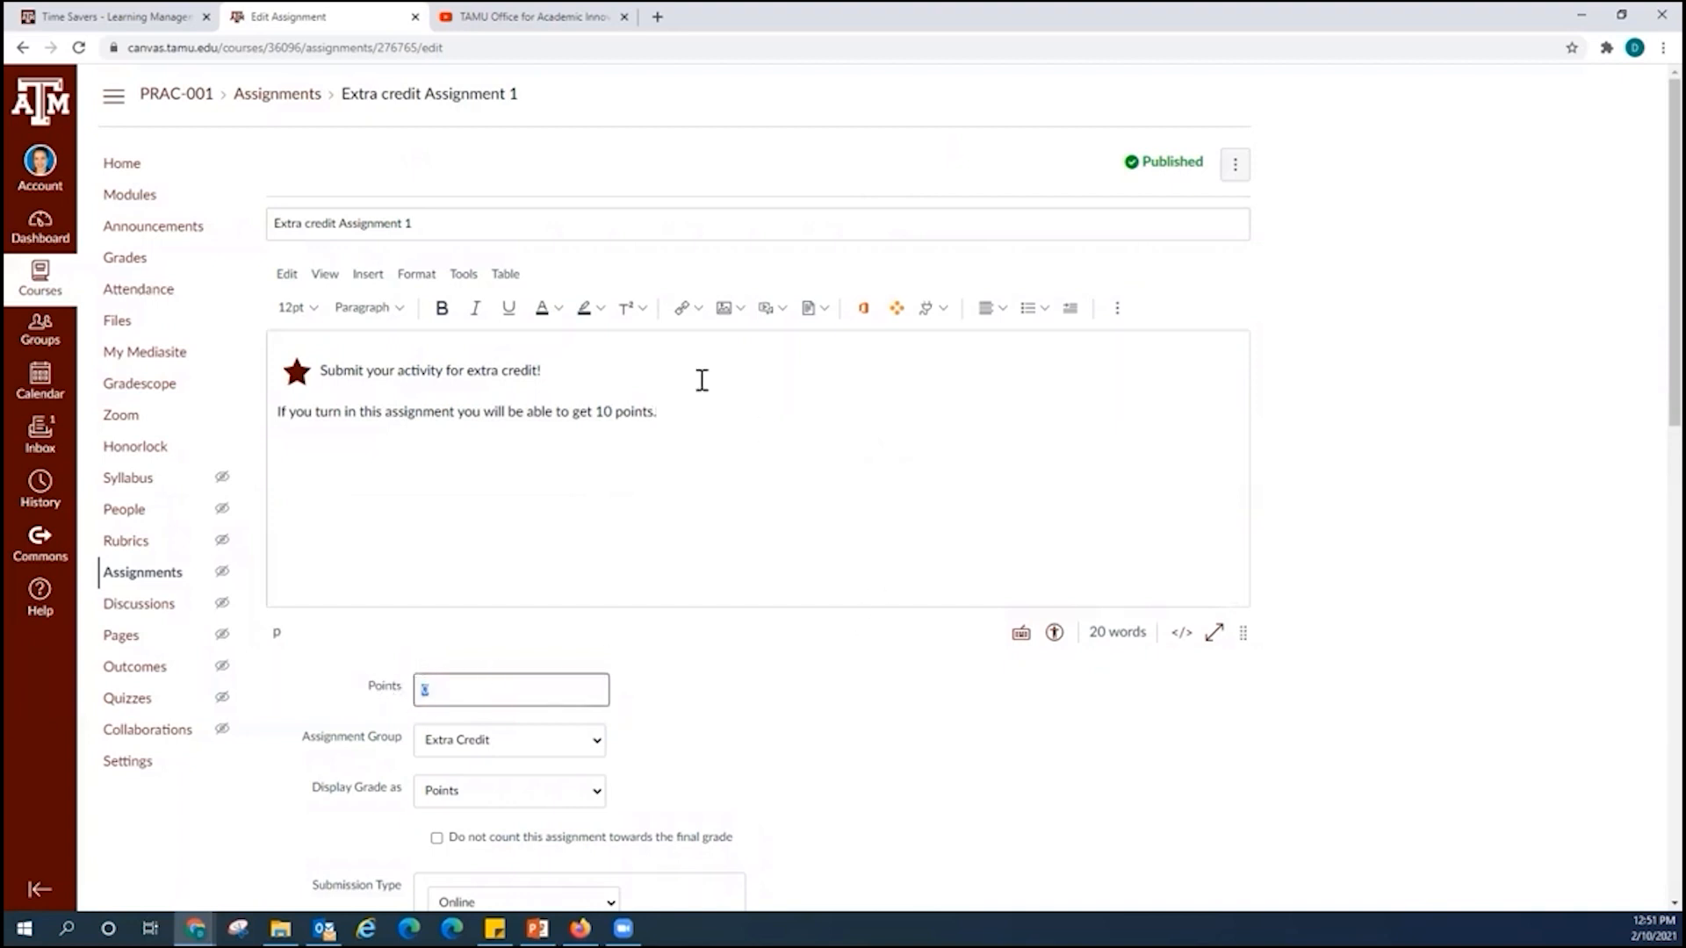
pyautogui.scroll(-10, 1035, 729)
pyautogui.scroll(-3, 1035, 729)
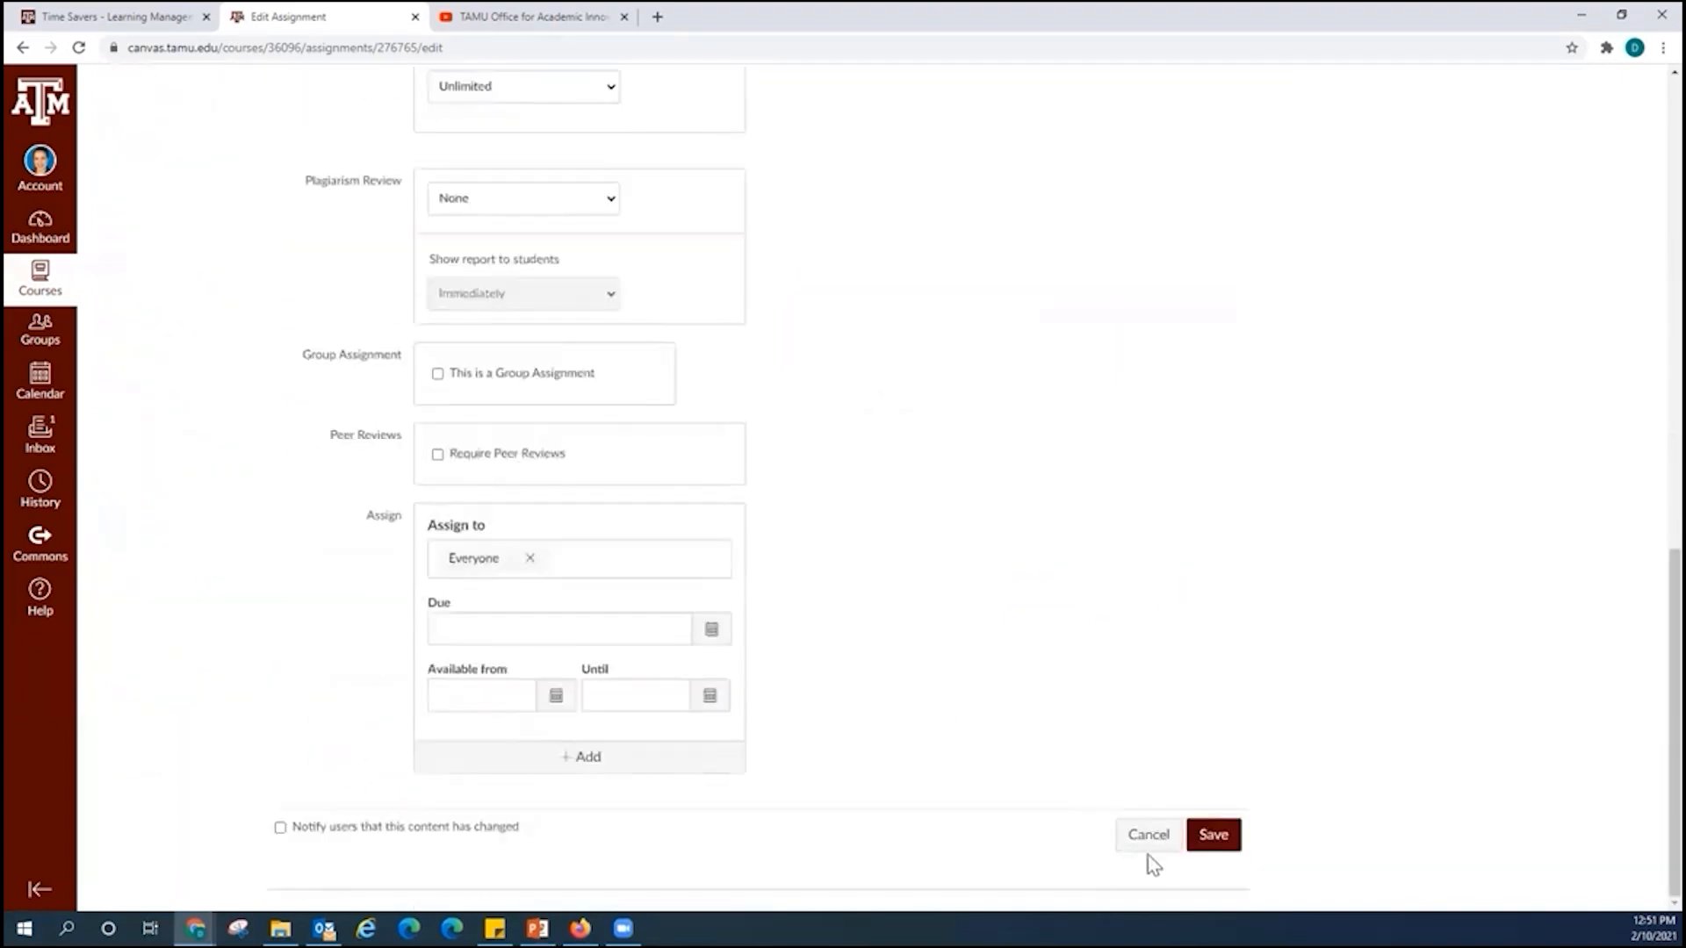
pyautogui.click(1215, 835)
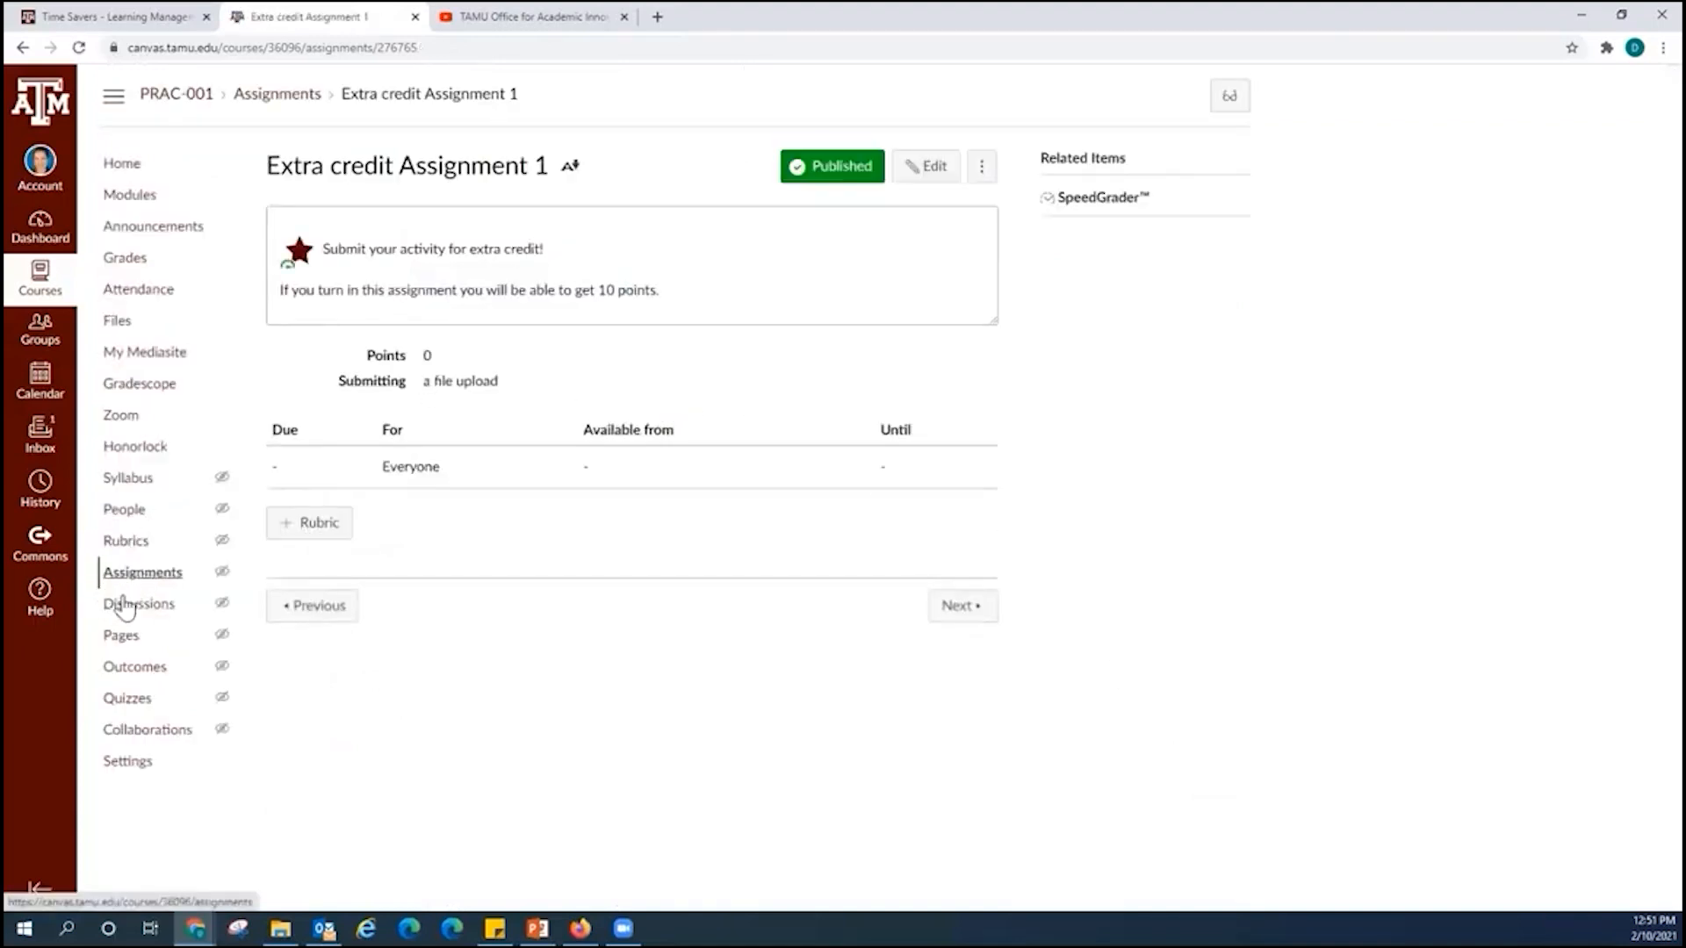
# - Return to the course's Assignments page, then switch to the PowerPoint slide show on assigning extra credit
pyautogui.click(146, 576)
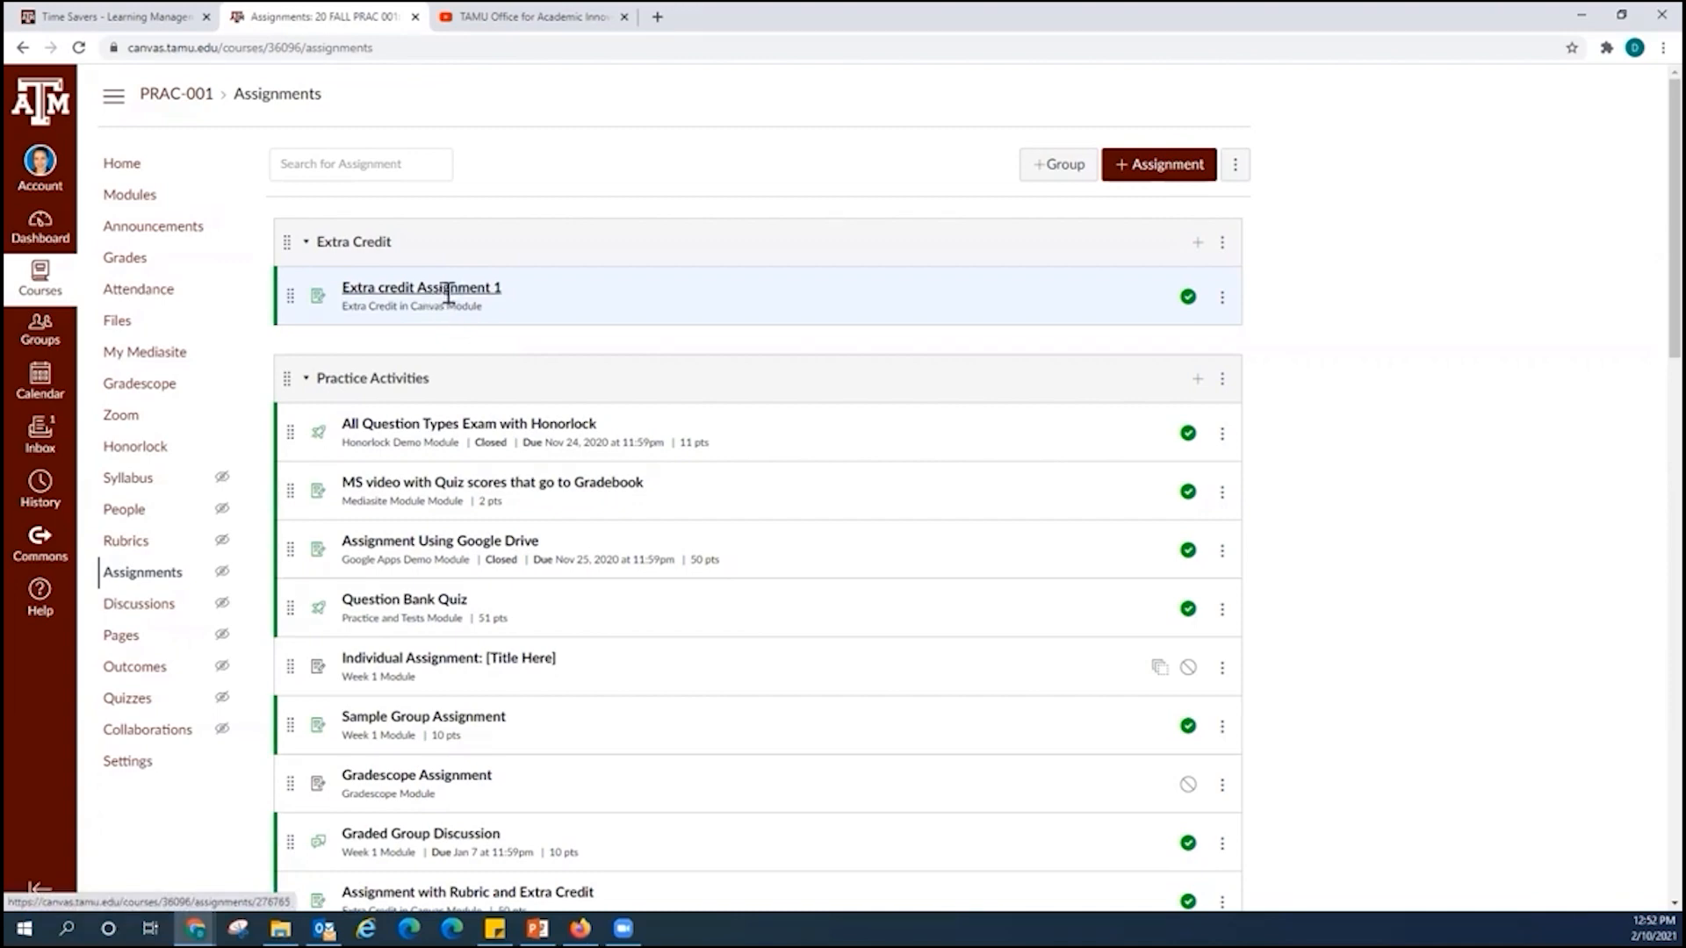
pyautogui.click(537, 928)
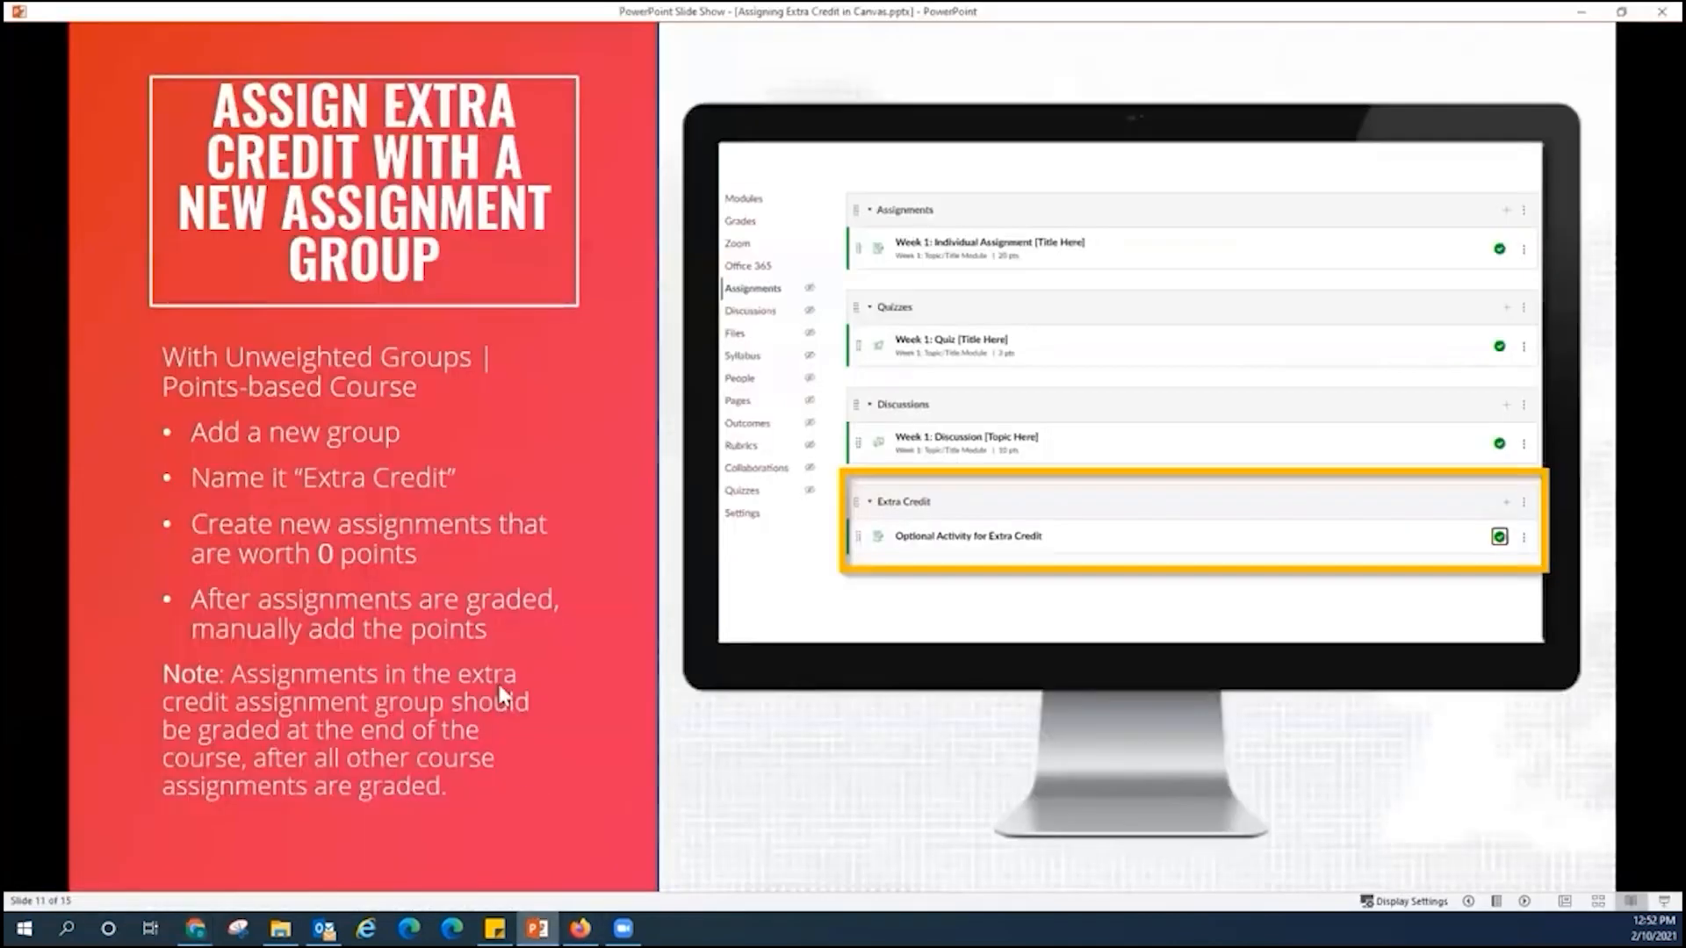